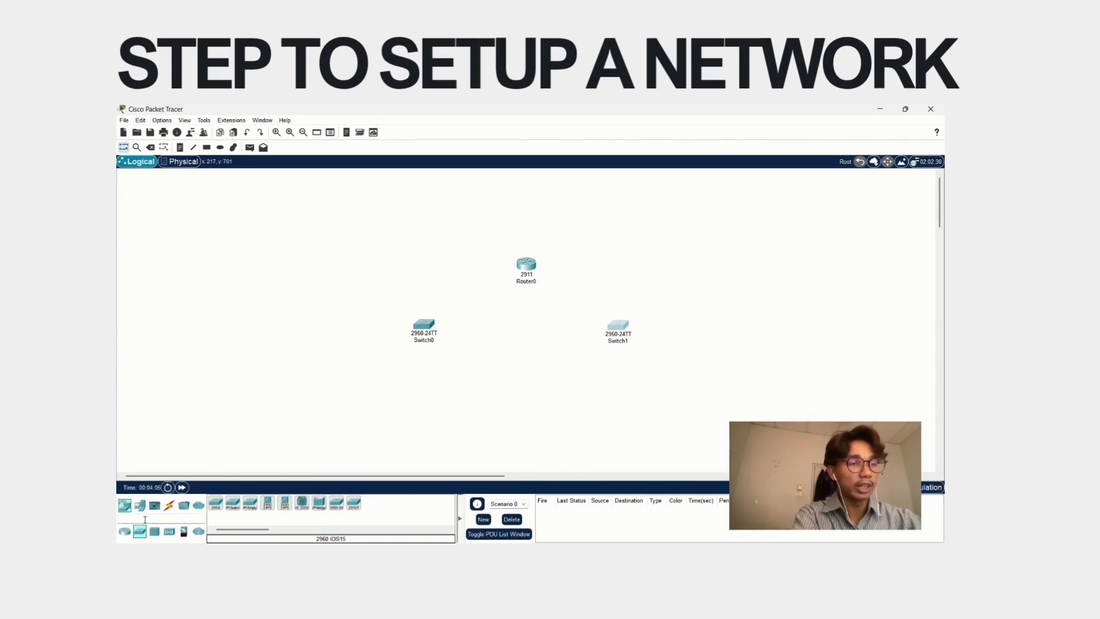
# Place three PC-PT end devices in an arc beside and below Switch0, on the side away from Switch1
pyautogui.click(140, 506)
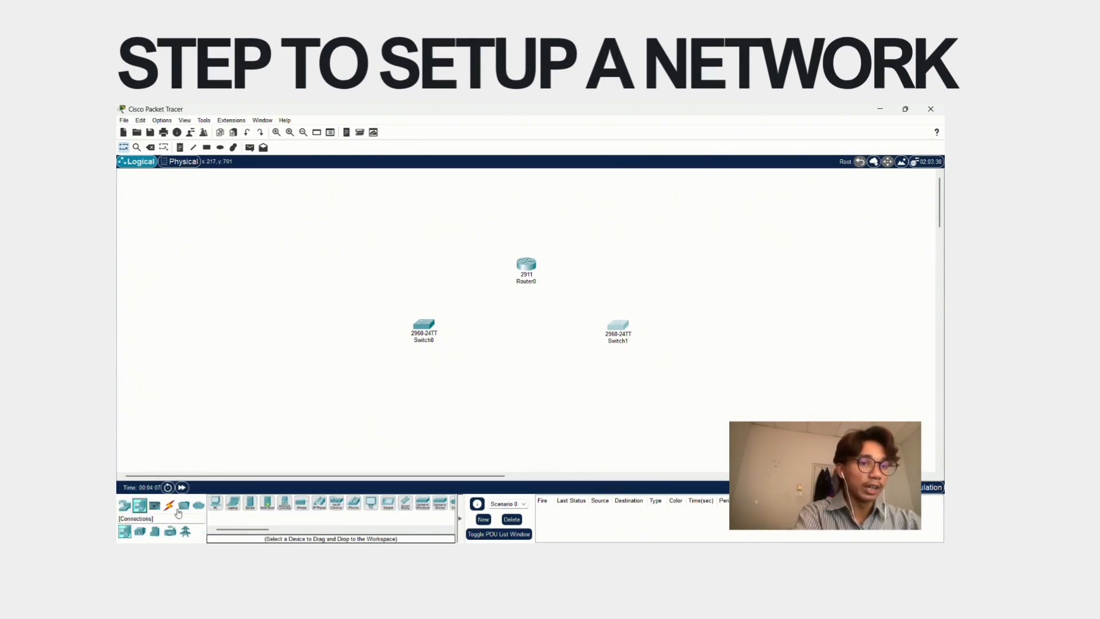
pyautogui.click(216, 504)
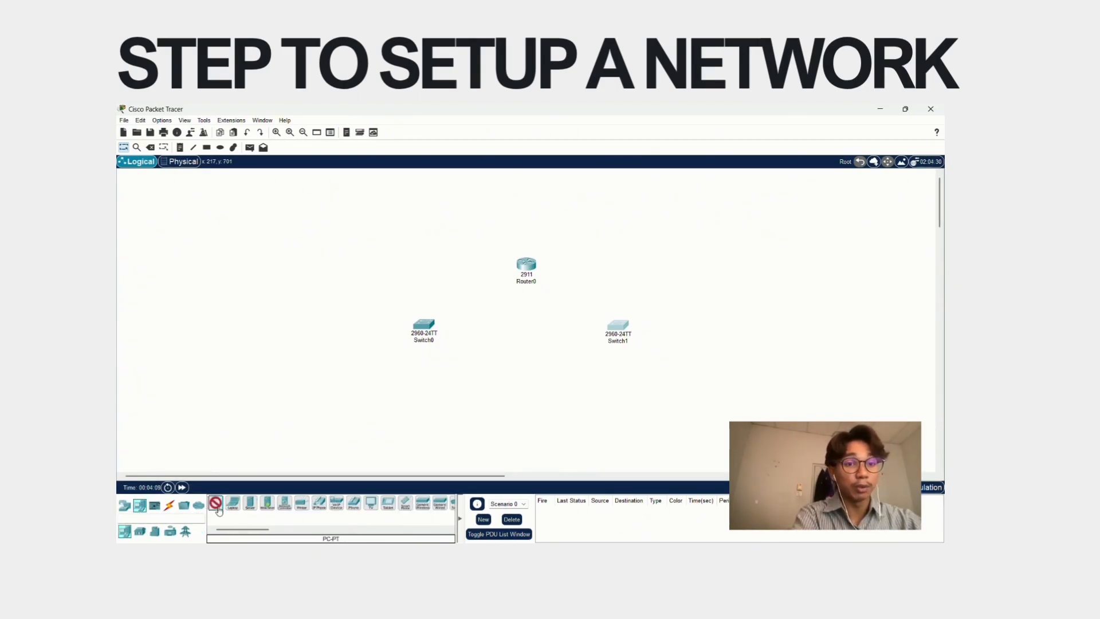
pyautogui.click(252, 322)
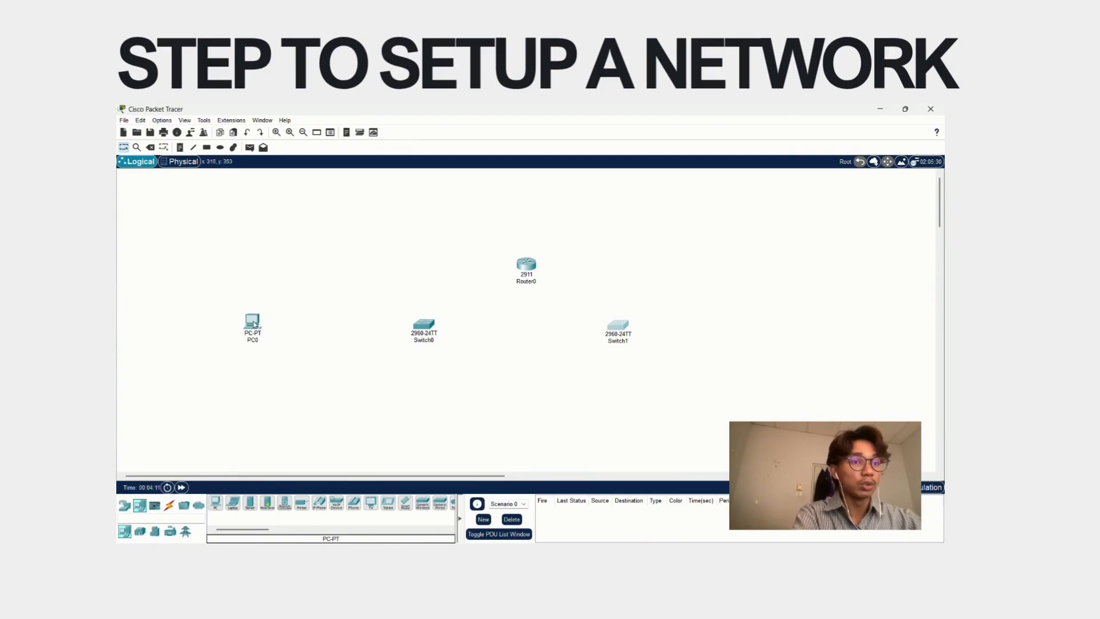
pyautogui.click(215, 503)
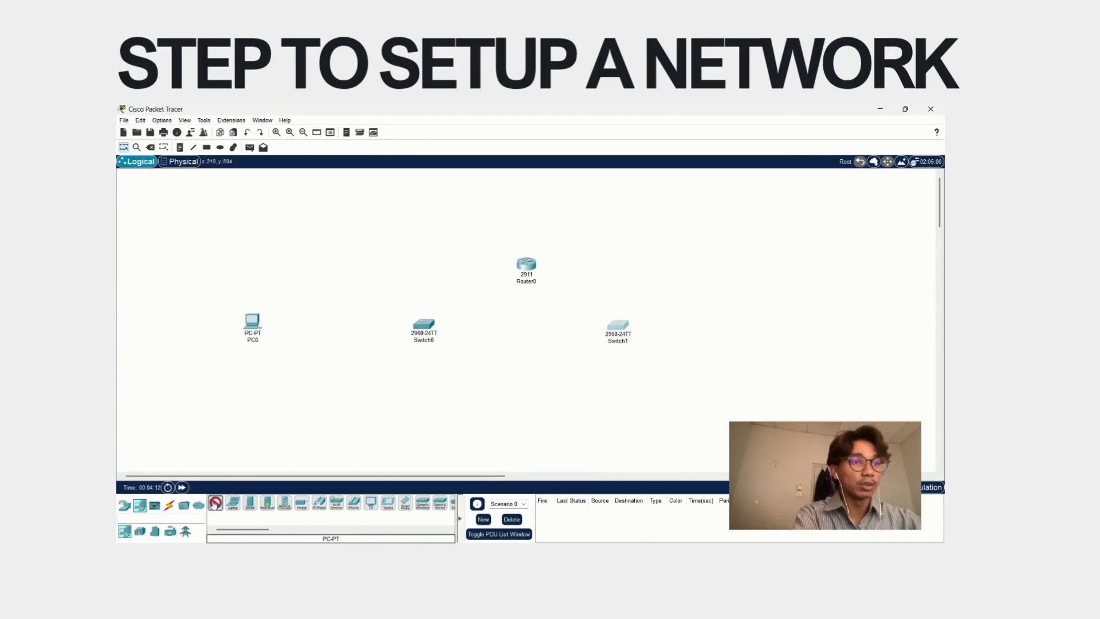
pyautogui.click(302, 382)
pyautogui.click(216, 504)
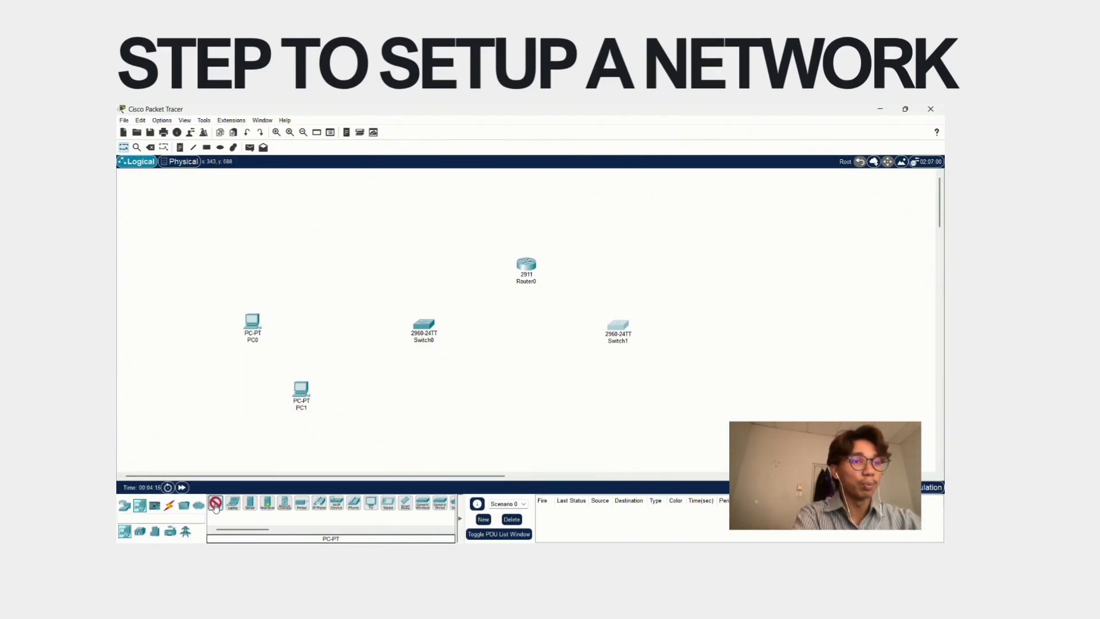
pyautogui.click(391, 429)
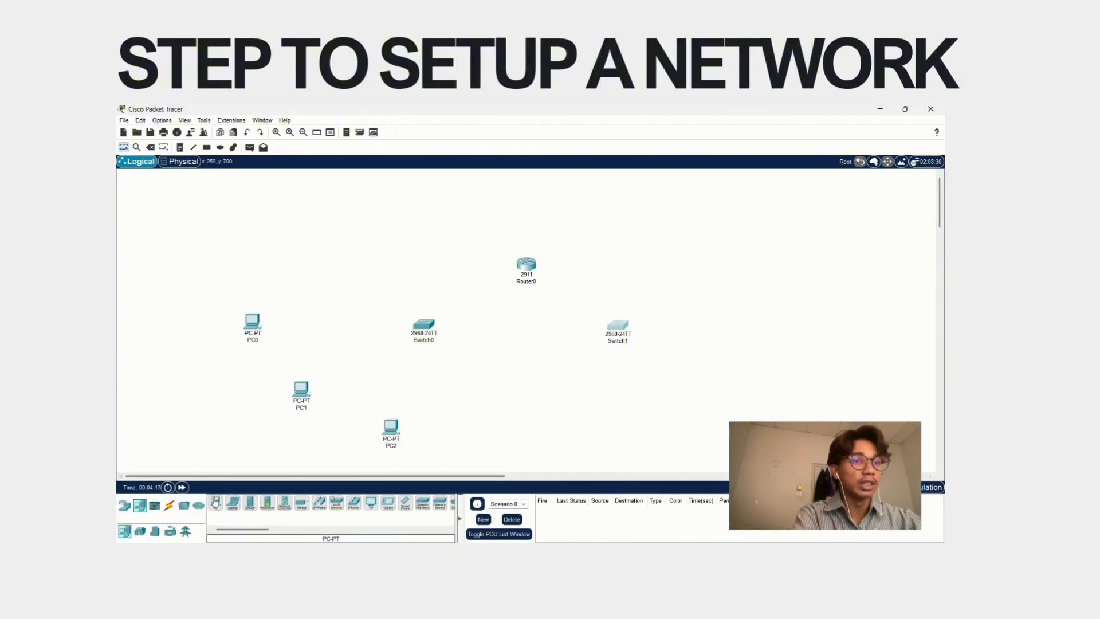
# Place three more PC-PT end devices in an arc beside and below Switch1, on the side away from Switch0
pyautogui.click(215, 503)
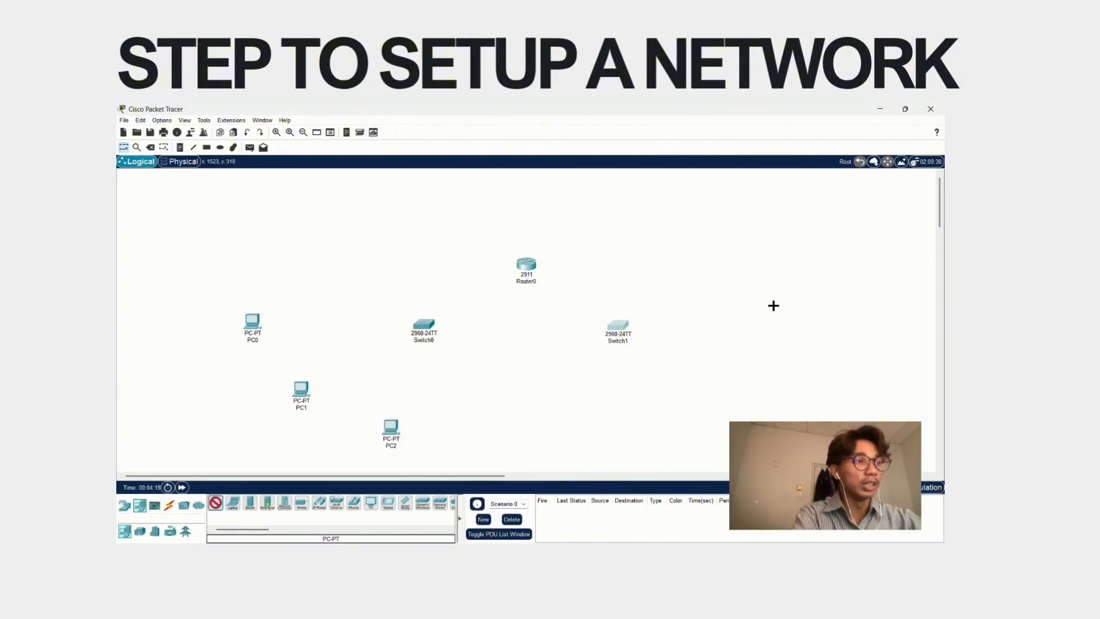
pyautogui.click(773, 306)
pyautogui.click(216, 503)
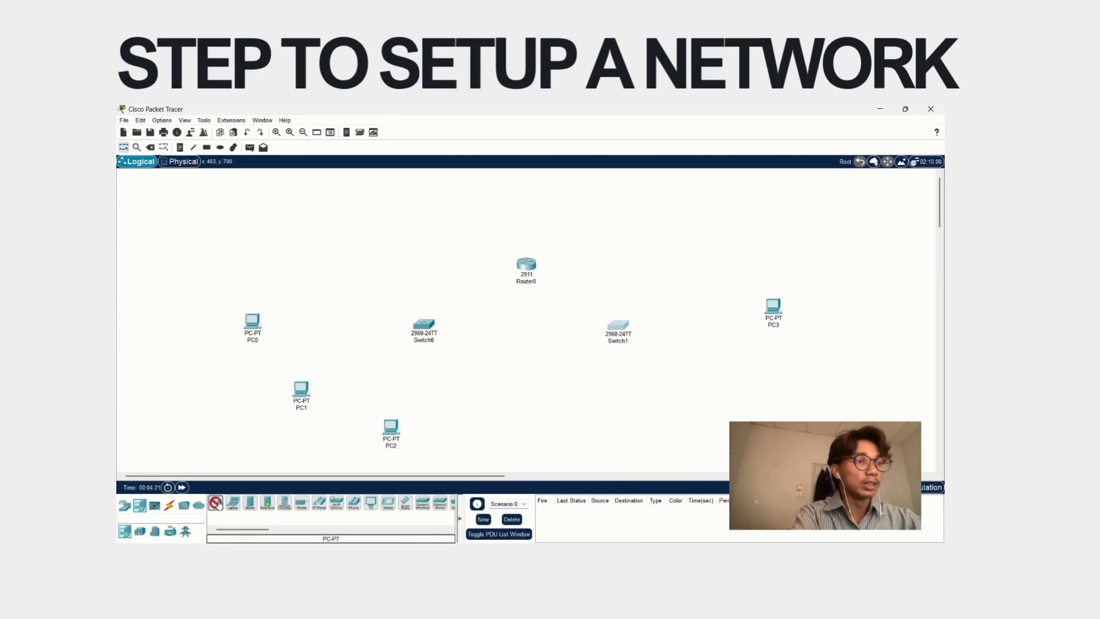
pyautogui.click(726, 383)
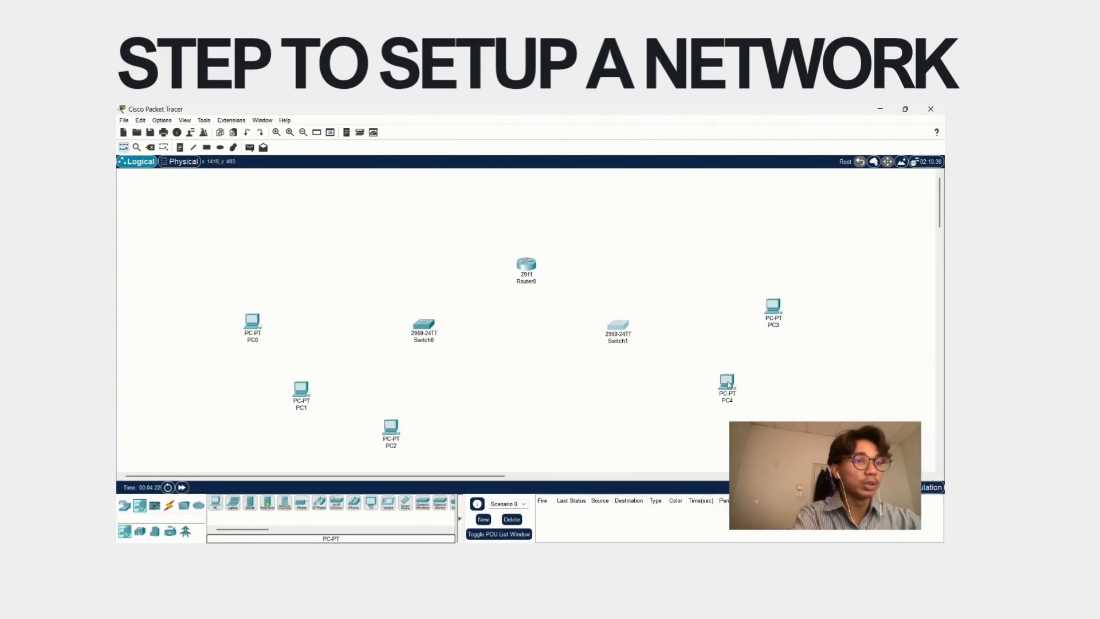
pyautogui.click(216, 504)
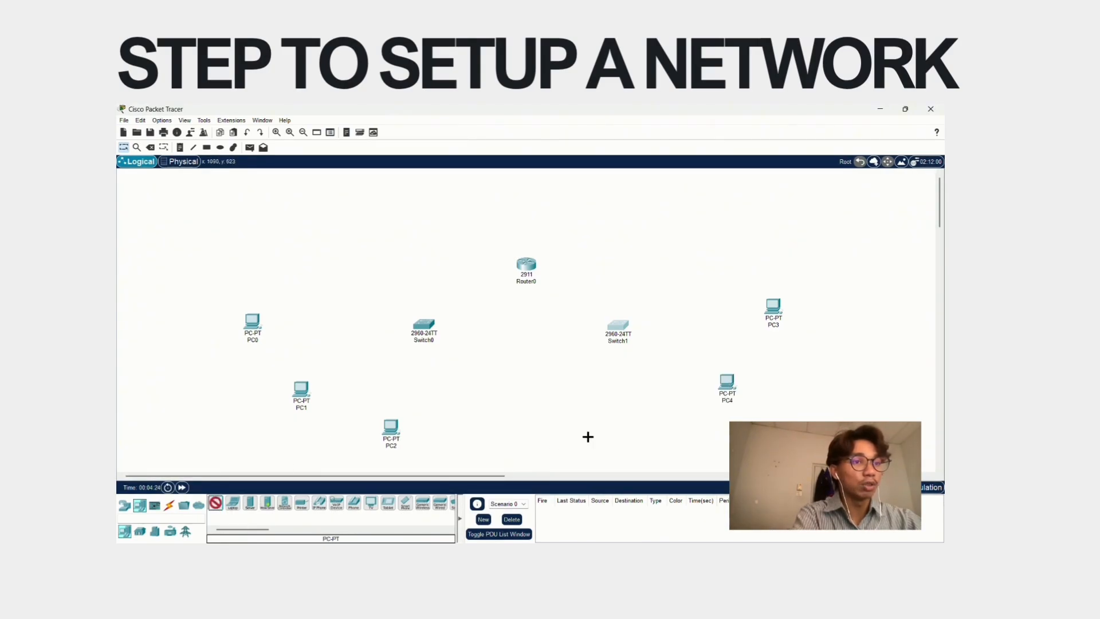
pyautogui.click(643, 421)
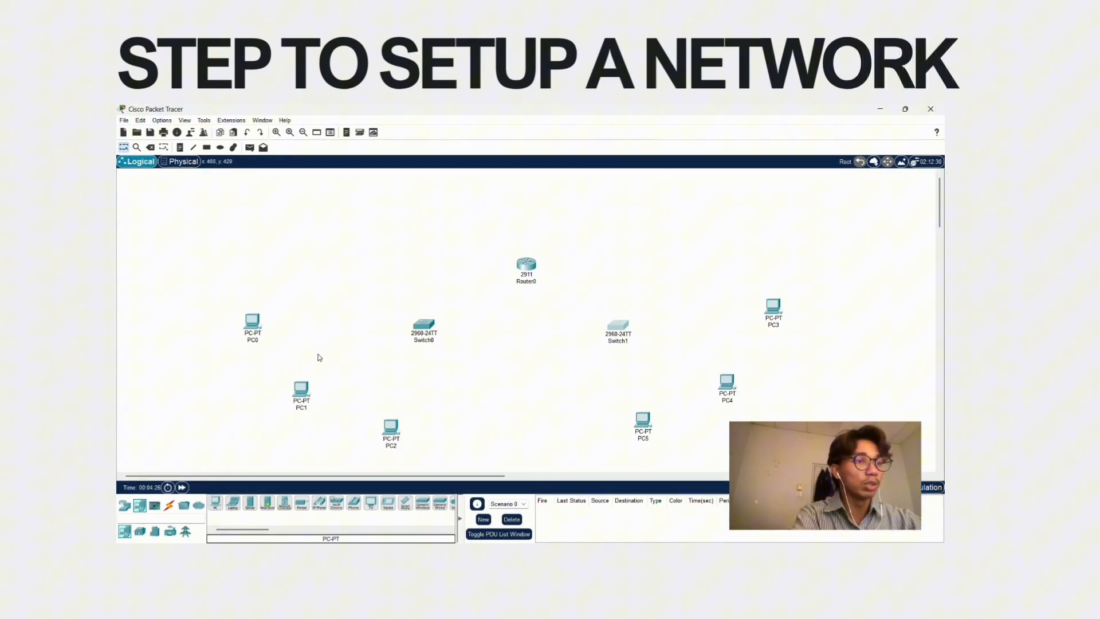
# Add a Server-PT above Router0, and reposition Router0 slightly lower and PC0 higher and closer to Switch0
pyautogui.click(250, 504)
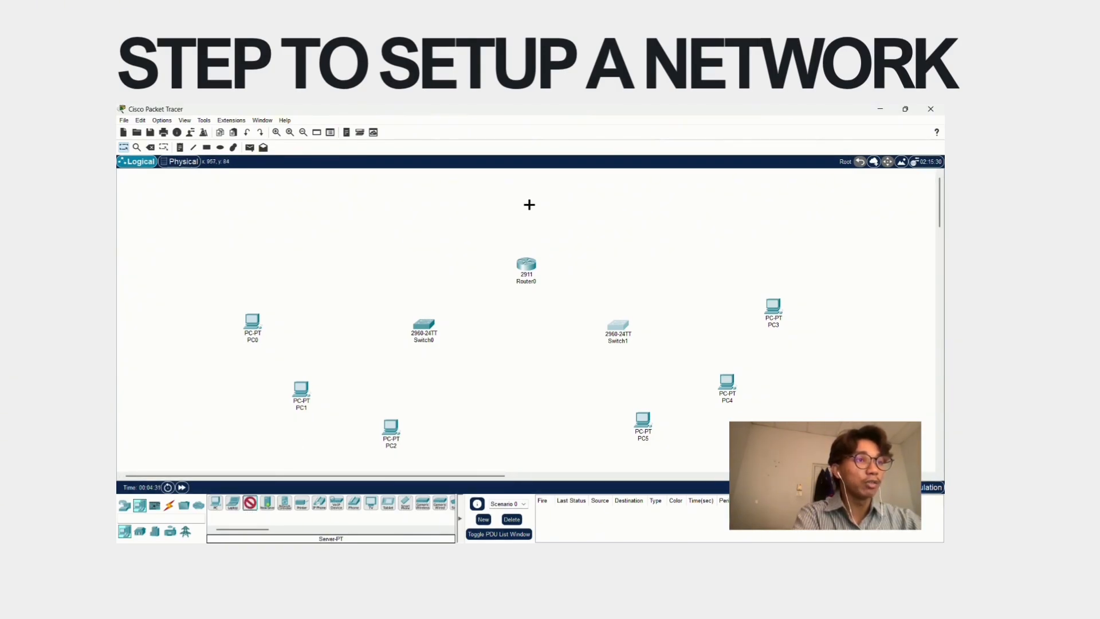
pyautogui.click(529, 205)
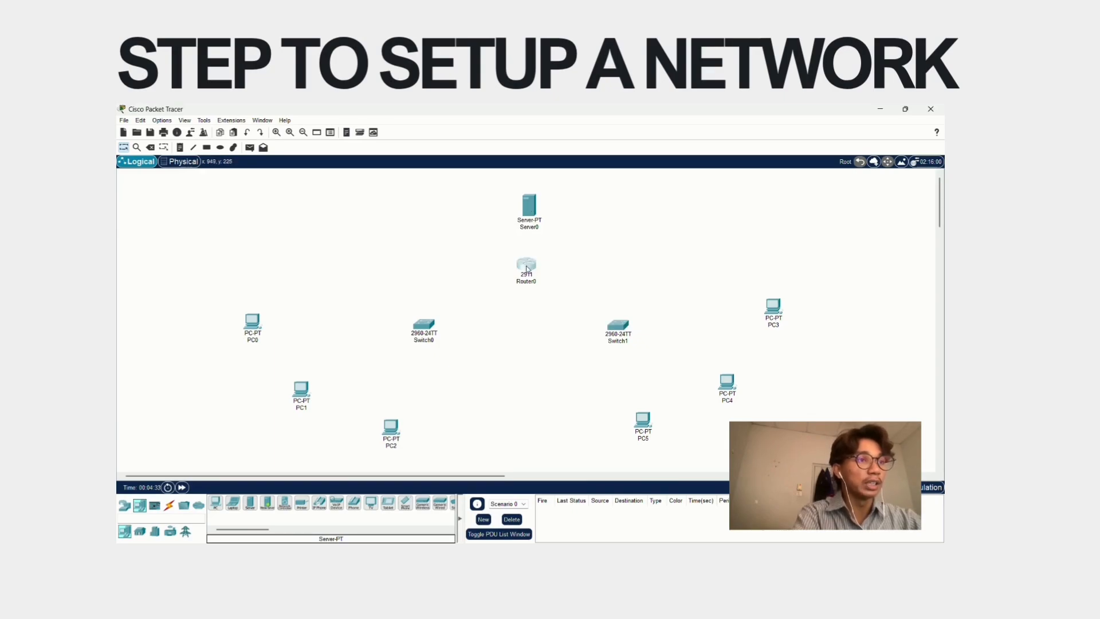
pyautogui.moveTo(526, 266); pyautogui.dragTo(525, 283)
pyautogui.moveTo(252, 323); pyautogui.dragTo(320, 265)
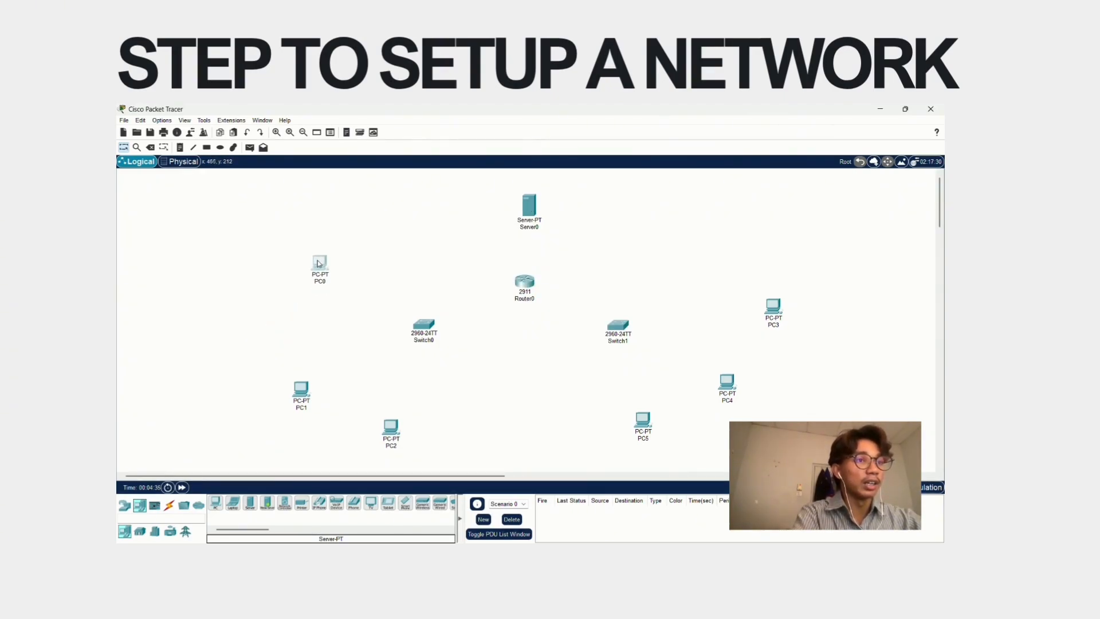
# Connect PC2's FastEthernet0 to Switch0's FastEthernet0/1 with a Copper Straight-Through cable
pyautogui.click(168, 505)
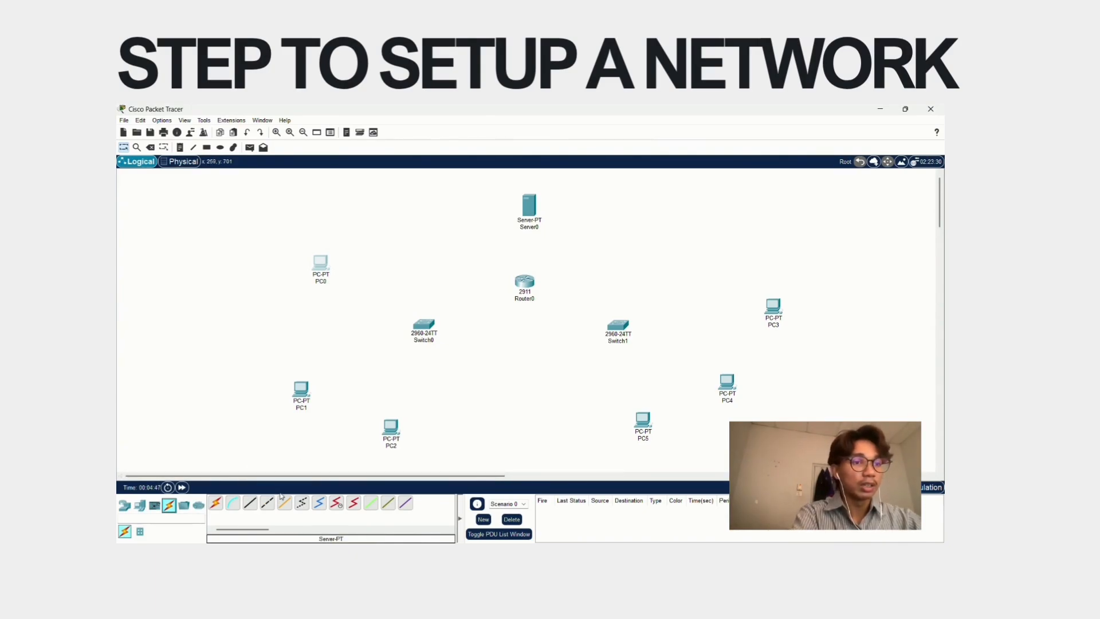
pyautogui.click(250, 503)
pyautogui.click(391, 434)
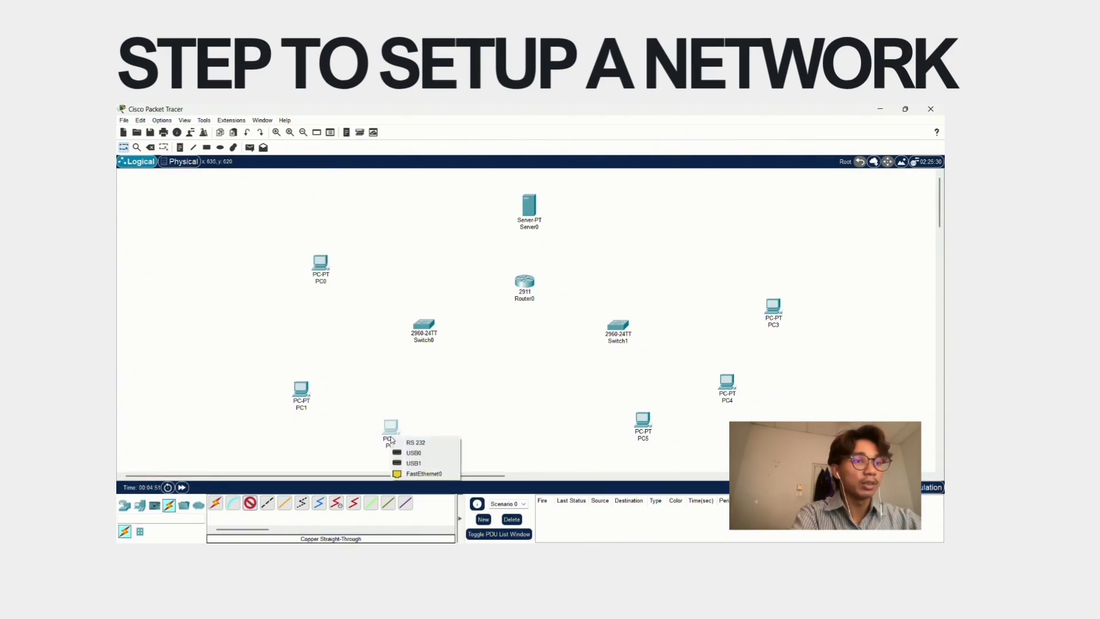
pyautogui.click(408, 473)
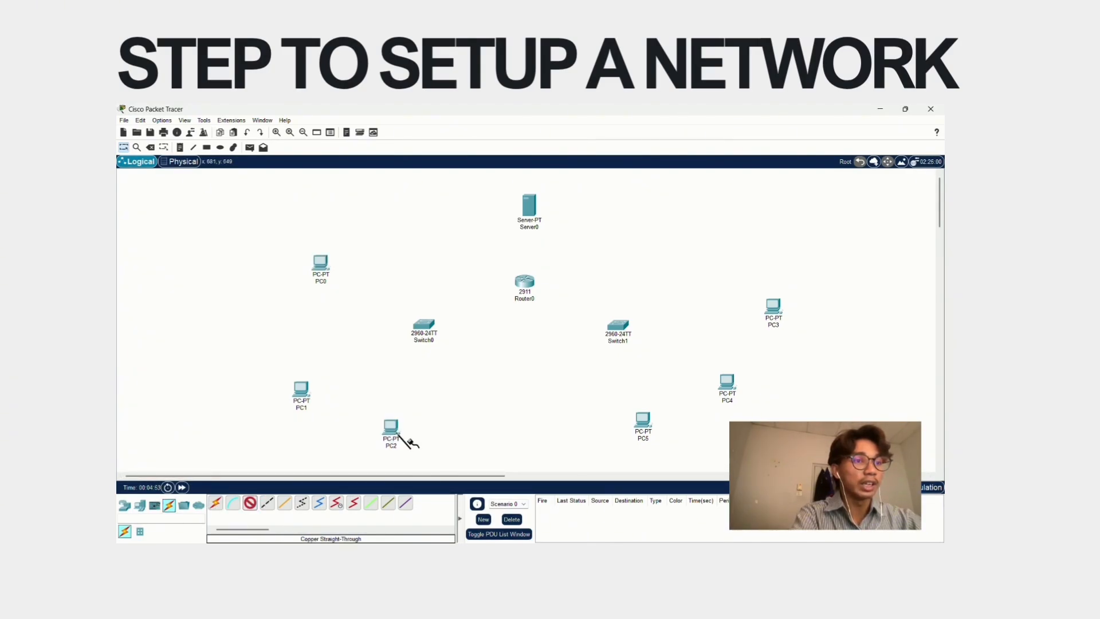
pyautogui.click(427, 325)
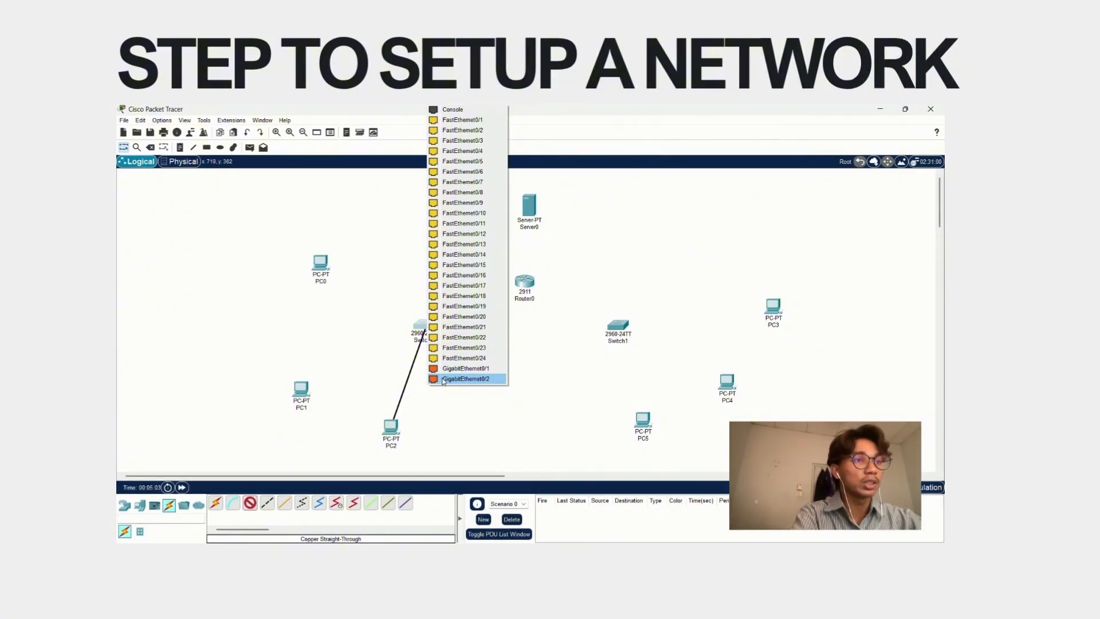
pyautogui.click(475, 120)
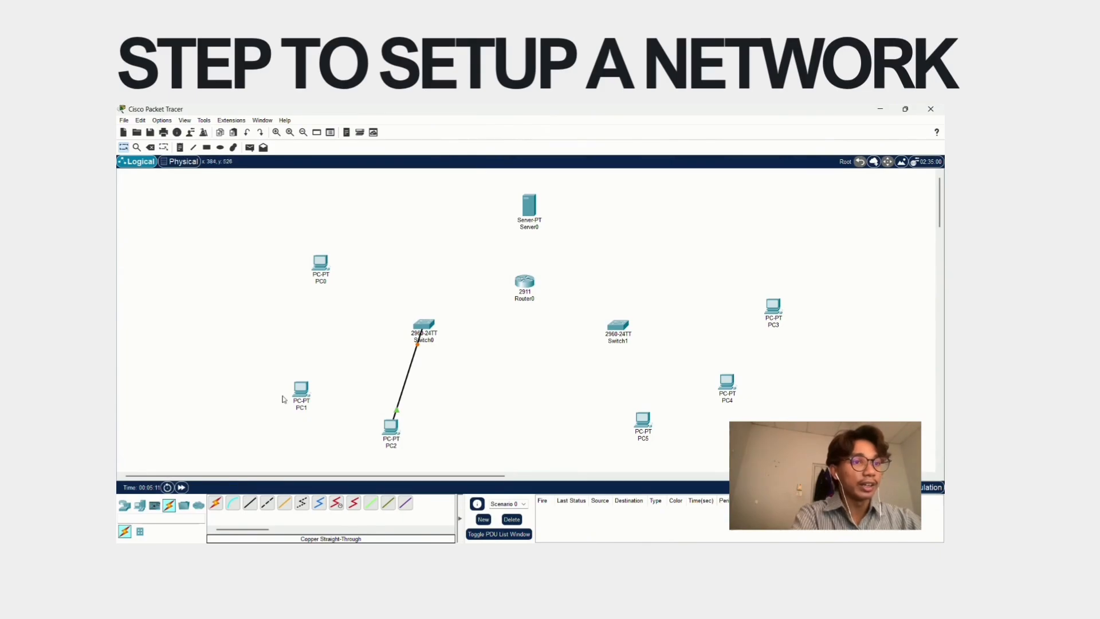
# Connect PC1's FastEthernet0 to Switch0's FastEthernet0/2 with a Copper Straight-Through cable
pyautogui.click(301, 390)
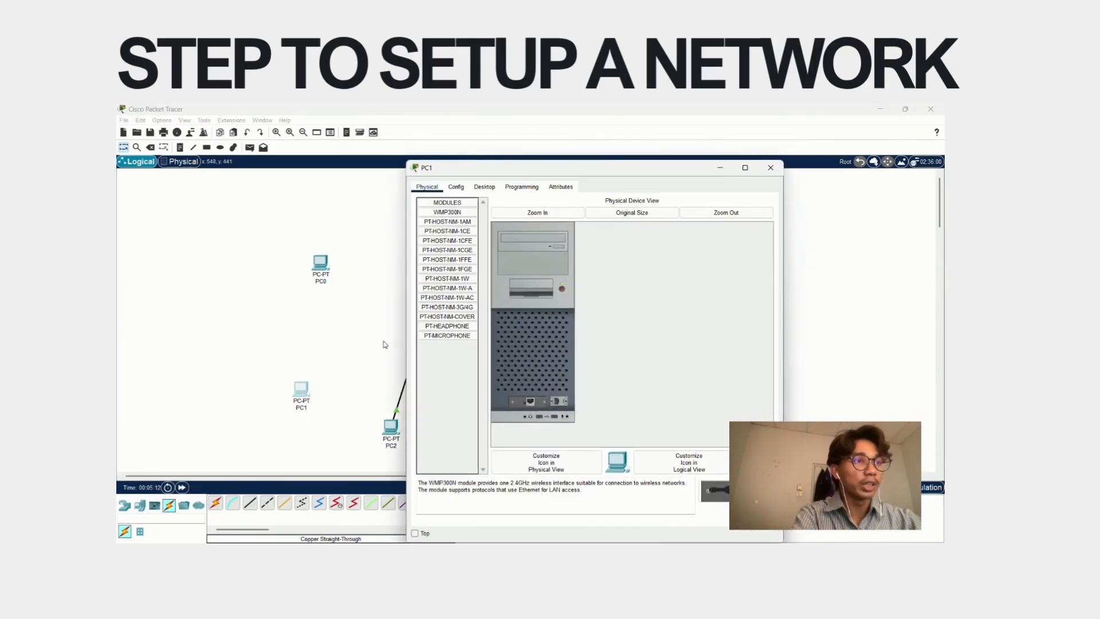
pyautogui.click(770, 168)
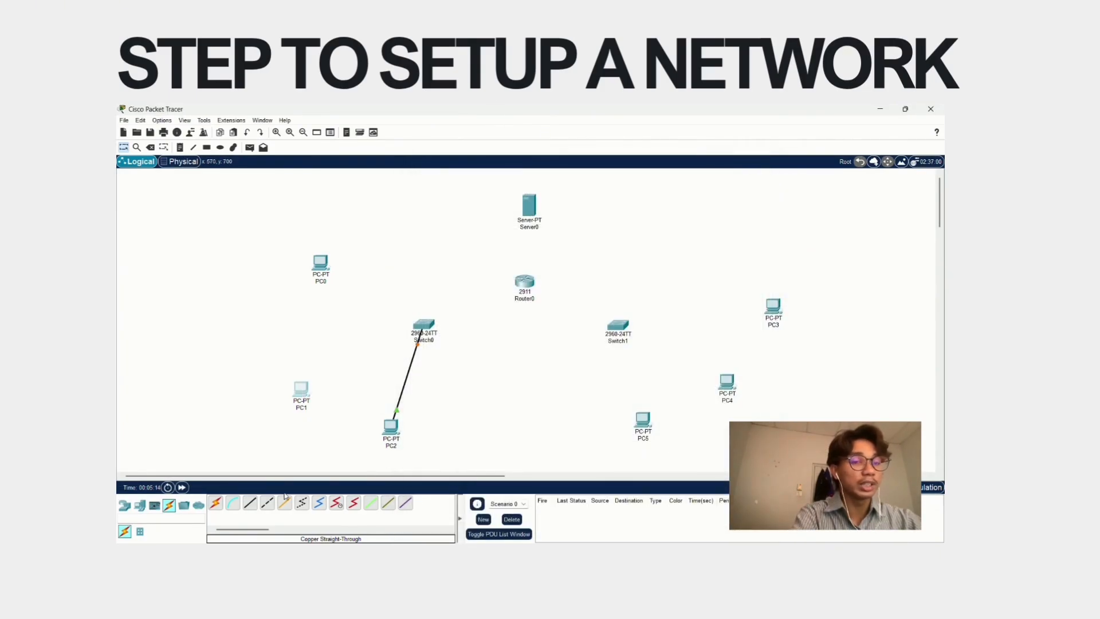
pyautogui.click(249, 502)
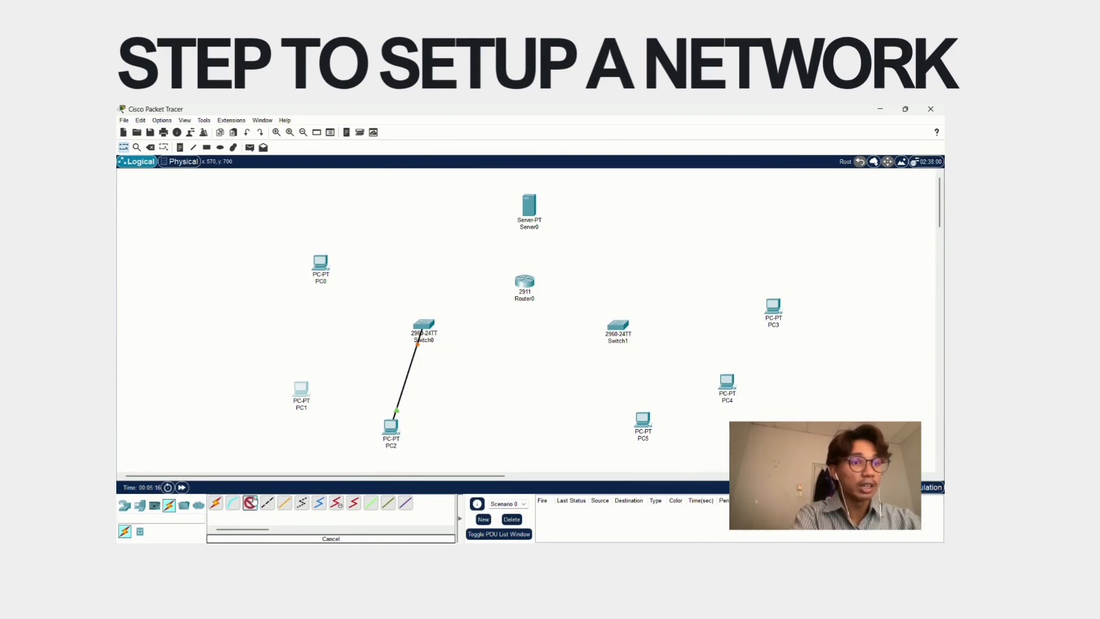
pyautogui.click(299, 400)
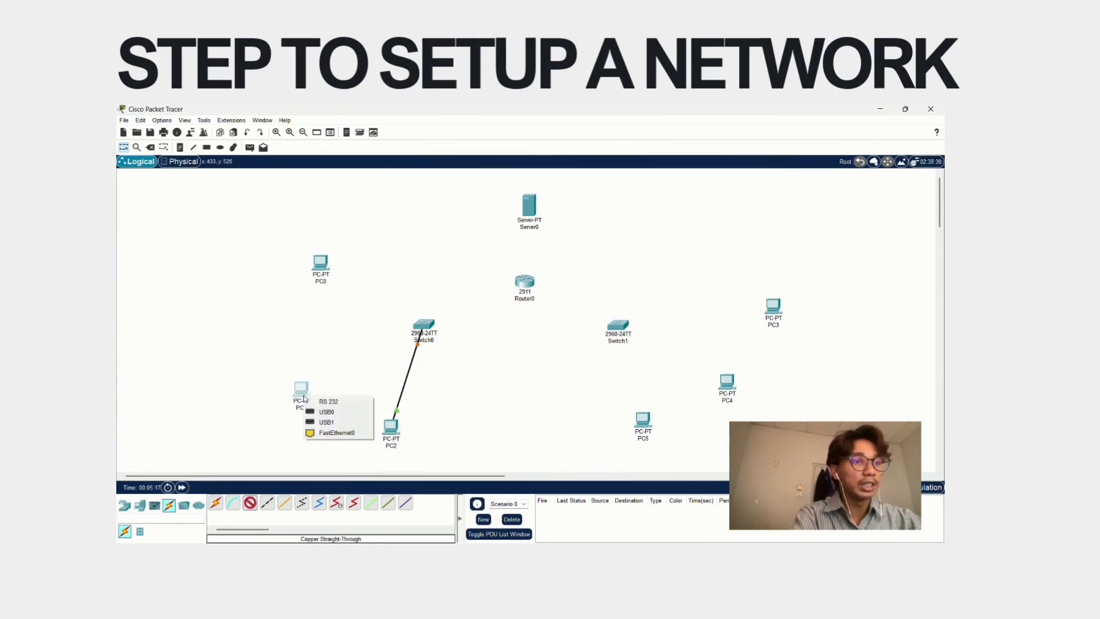
pyautogui.click(322, 433)
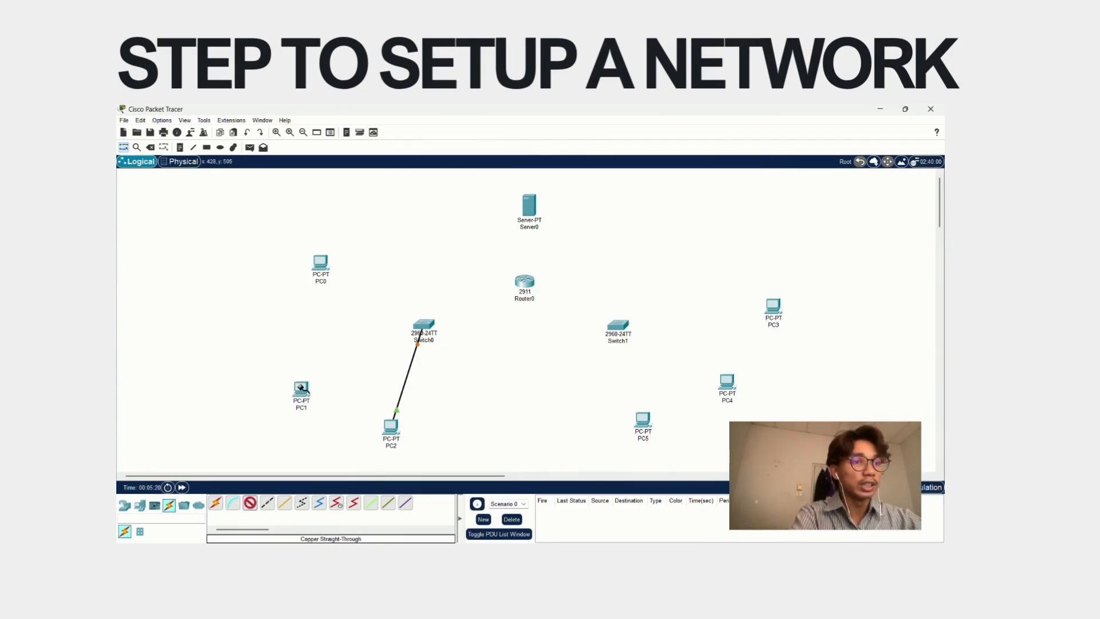
pyautogui.click(423, 326)
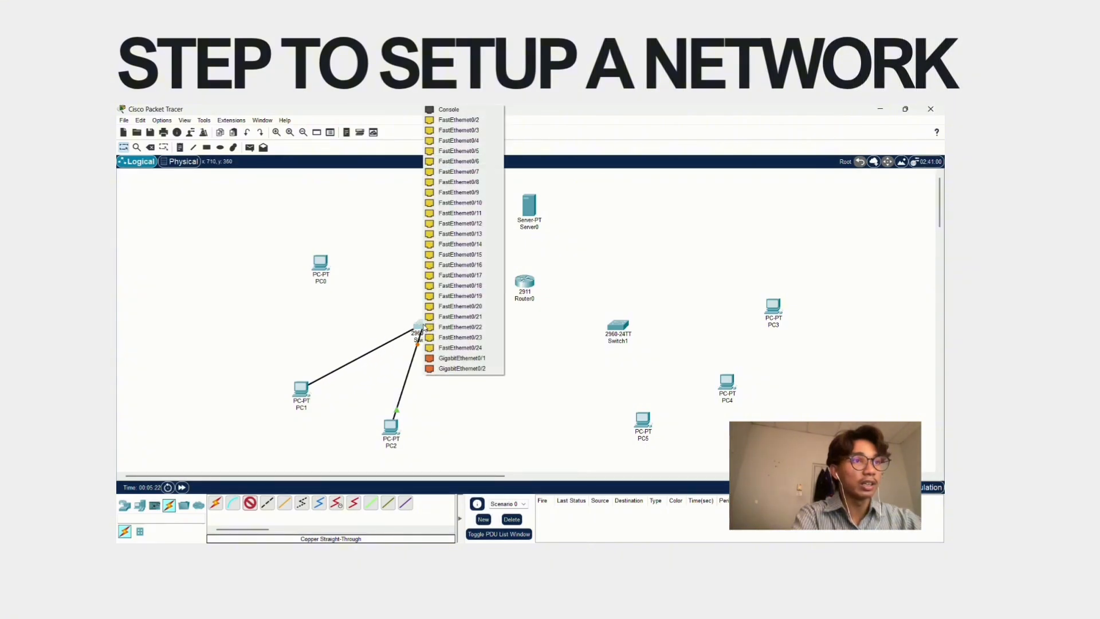
pyautogui.click(442, 119)
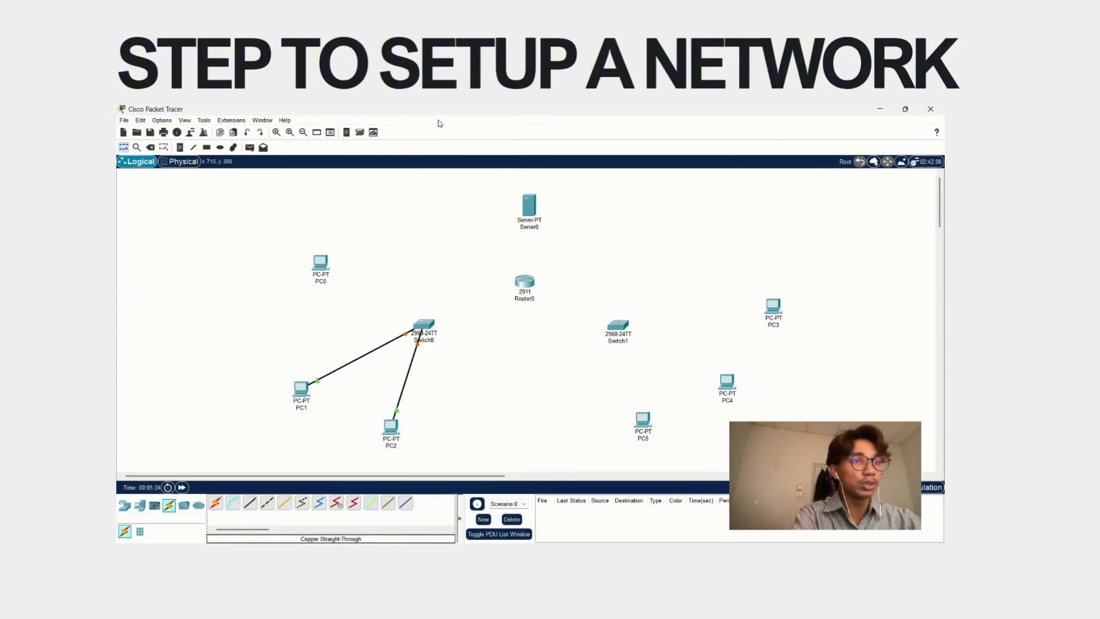
# Connect PC0's FastEthernet0 to Switch0's FastEthernet0/3 with a Copper Straight-Through cable
pyautogui.click(330, 267)
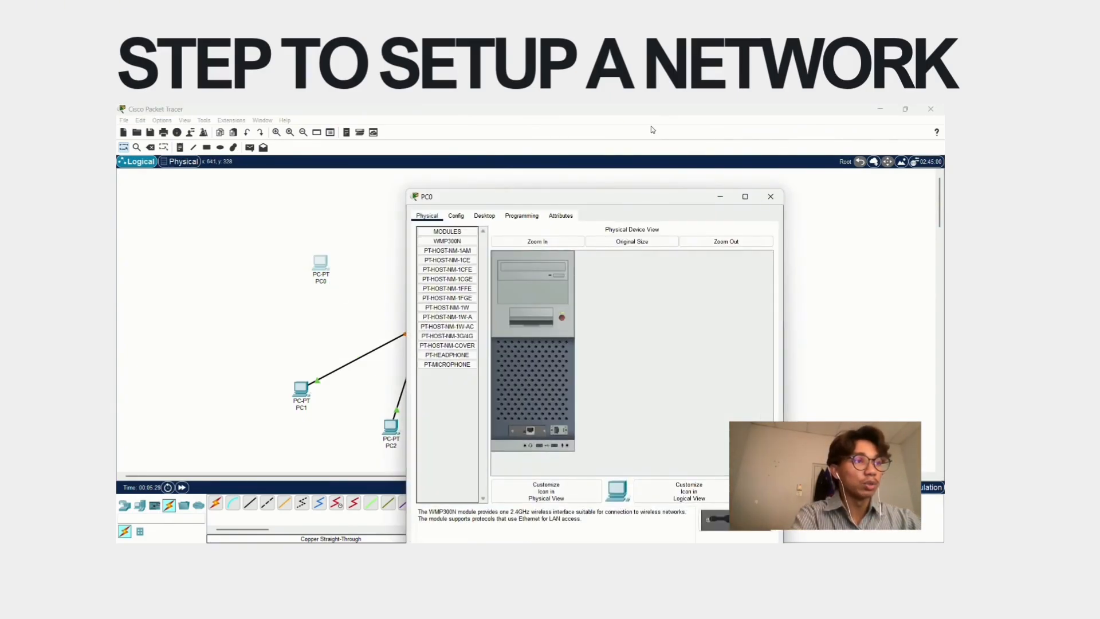
pyautogui.click(770, 198)
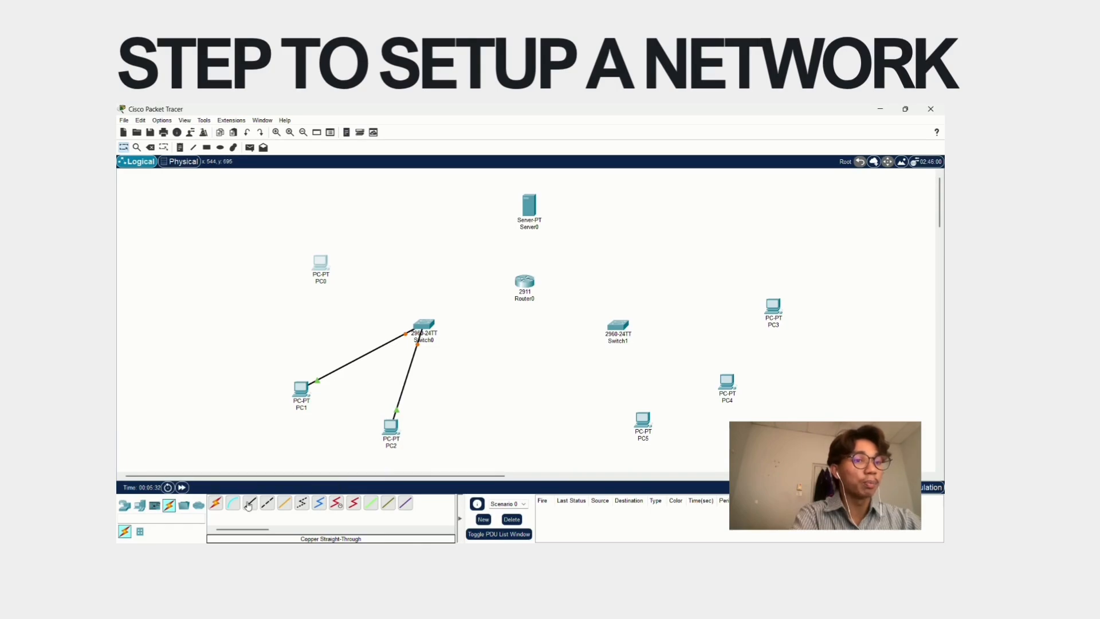
pyautogui.click(324, 265)
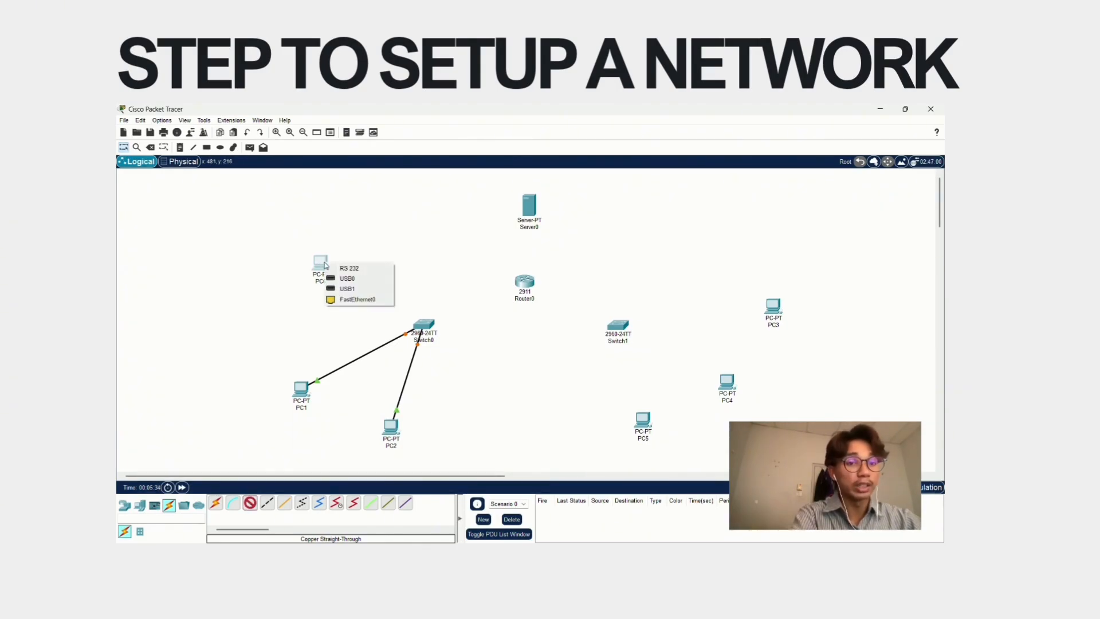
pyautogui.click(341, 299)
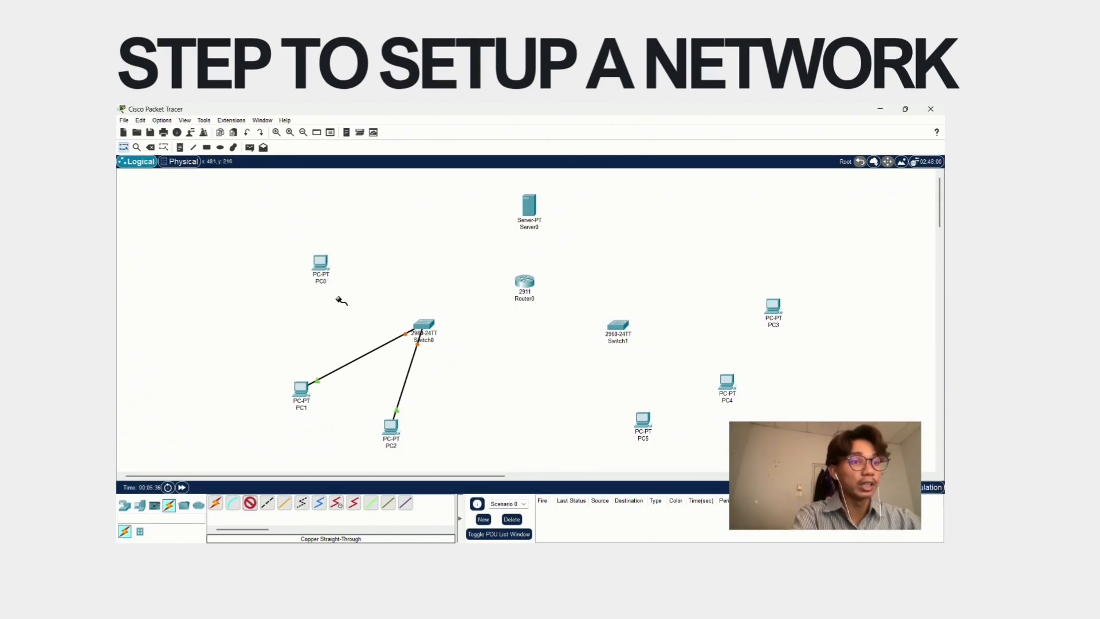
pyautogui.click(424, 326)
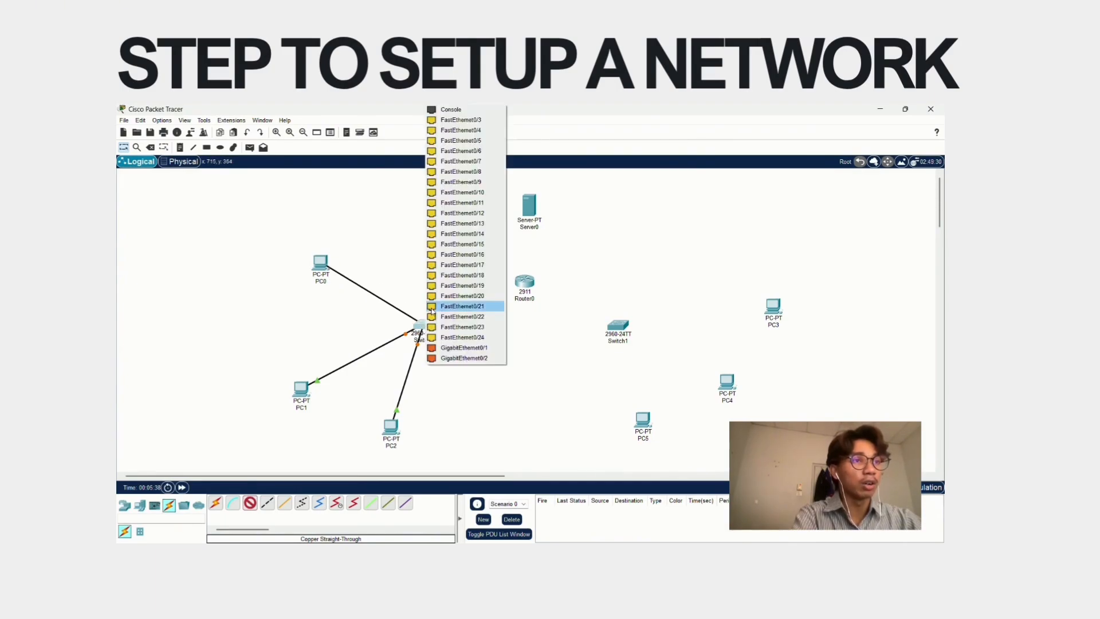
pyautogui.click(475, 120)
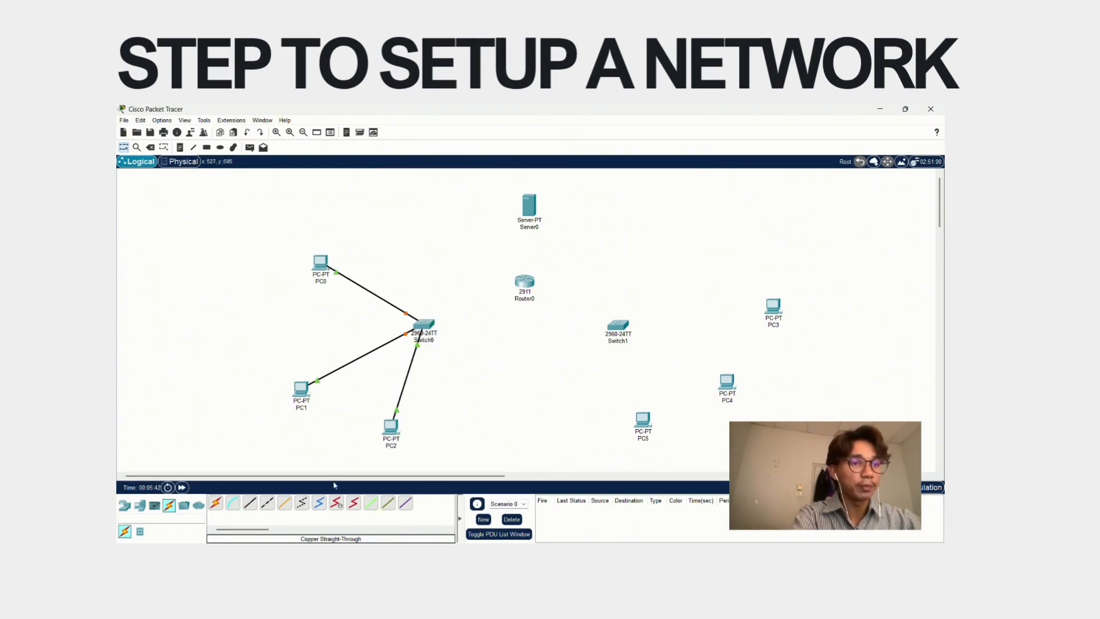
# Connect PC5's FastEthernet0 to Switch1's FastEthernet0/1 with a Copper Straight-Through cable
pyautogui.click(251, 503)
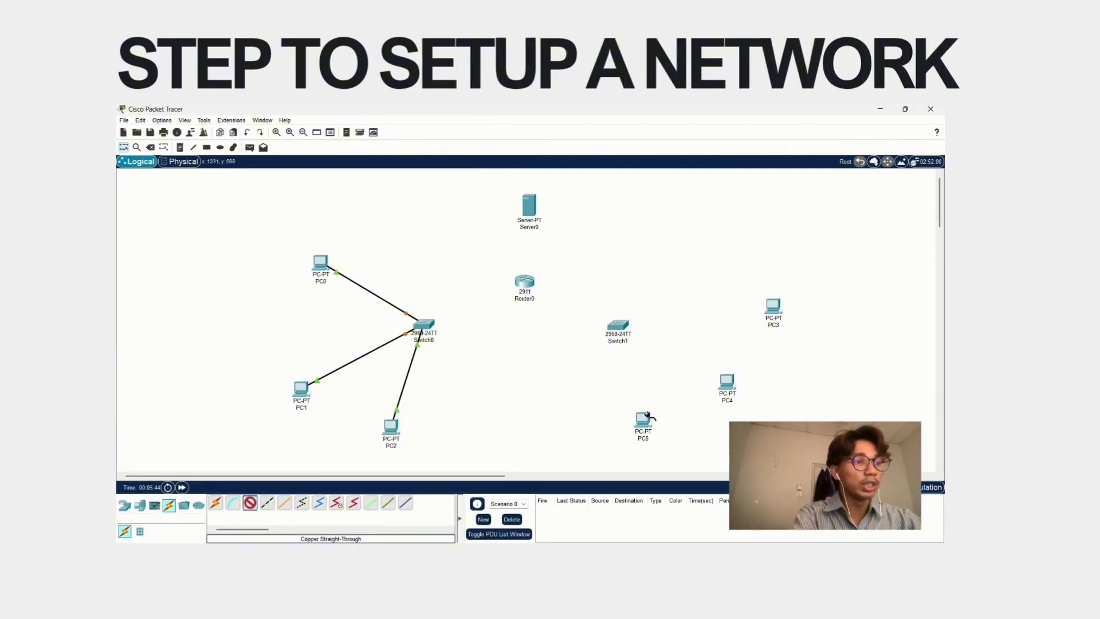
pyautogui.click(648, 431)
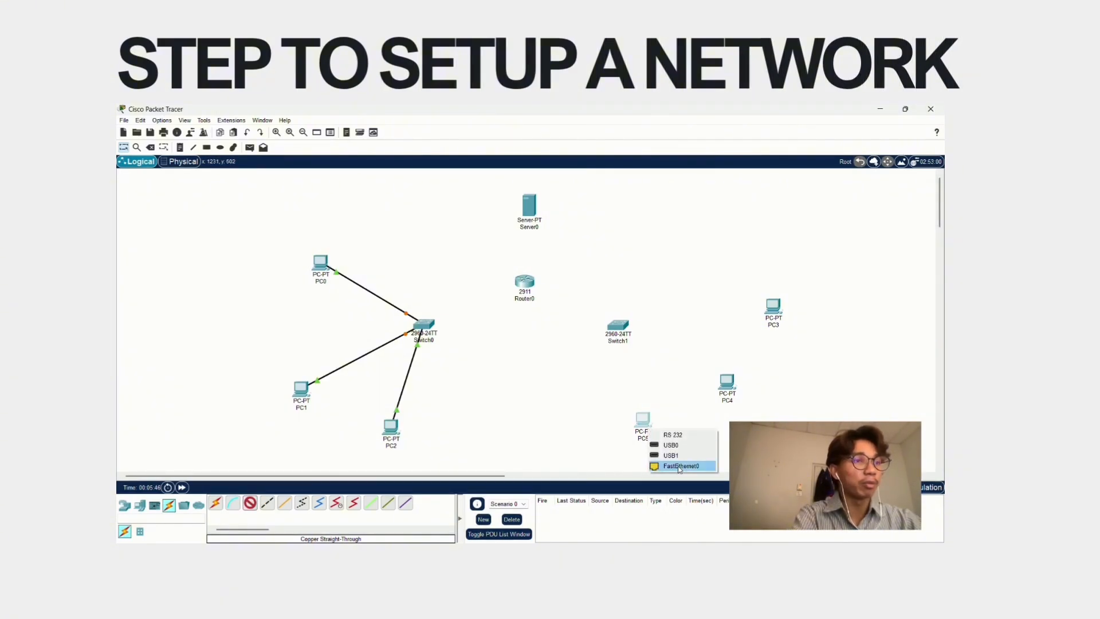
pyautogui.click(710, 466)
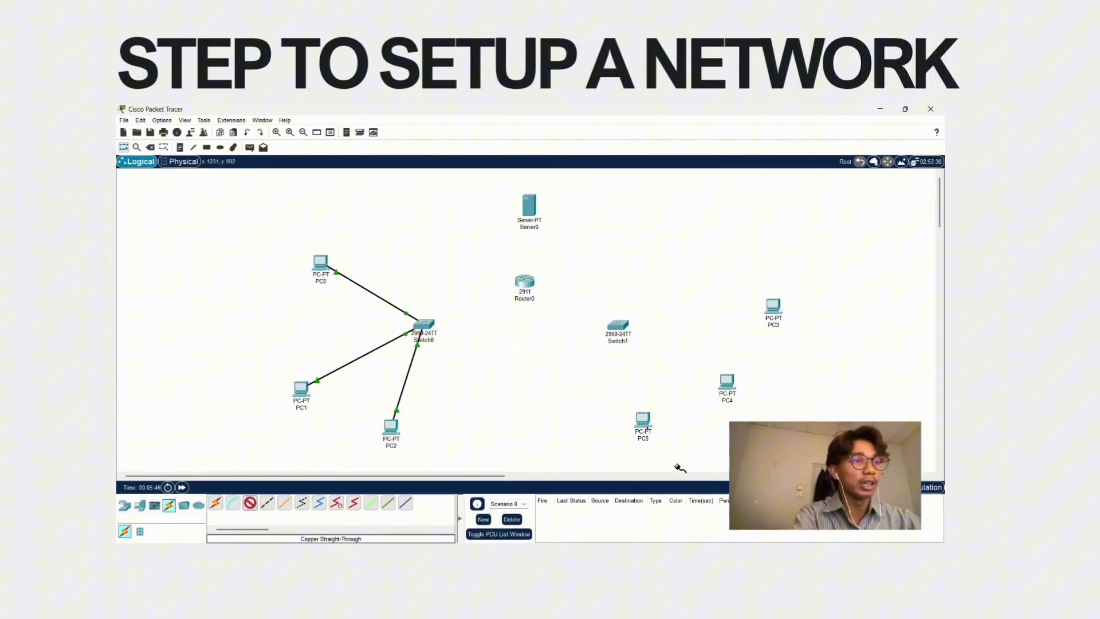
pyautogui.click(619, 325)
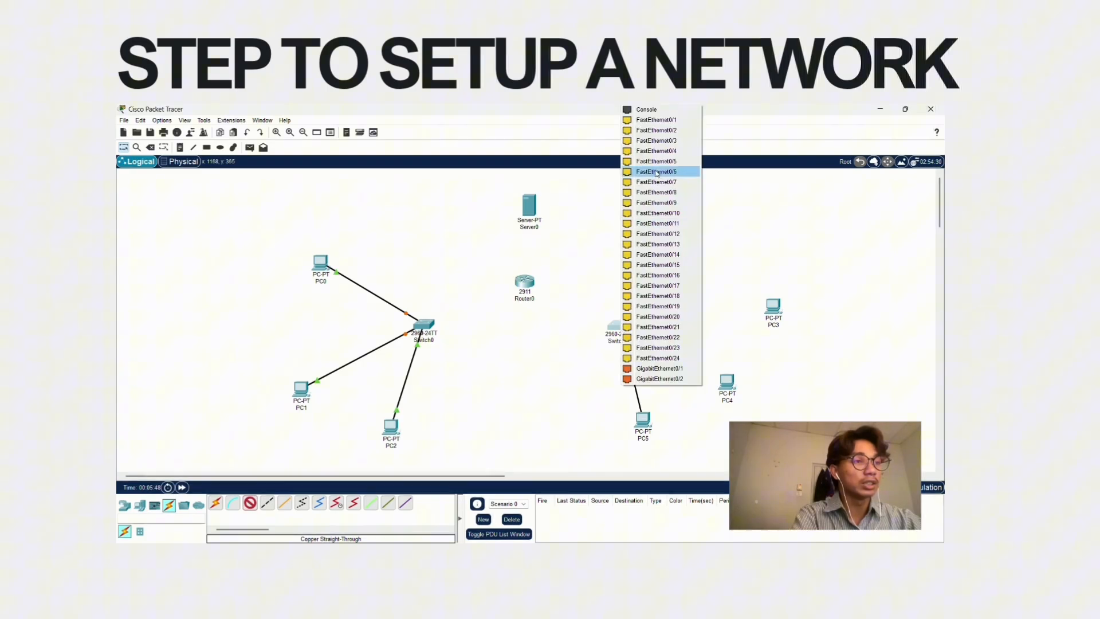
pyautogui.click(661, 122)
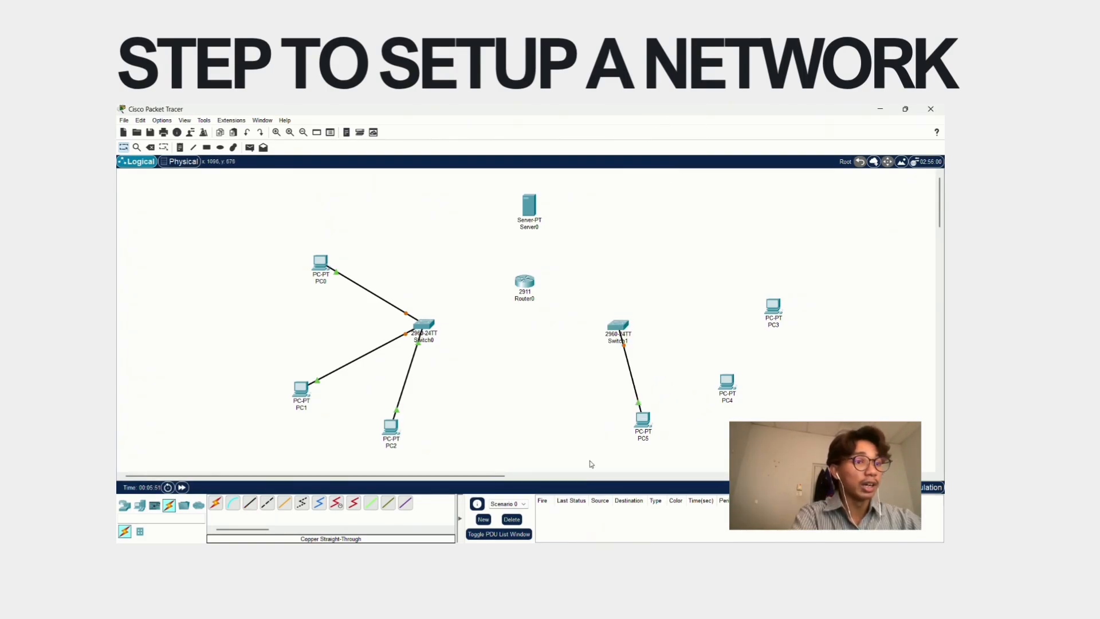
# Connect PC4's FastEthernet0 to Switch1's FastEthernet0/2 with a Copper Straight-Through cable
pyautogui.click(254, 504)
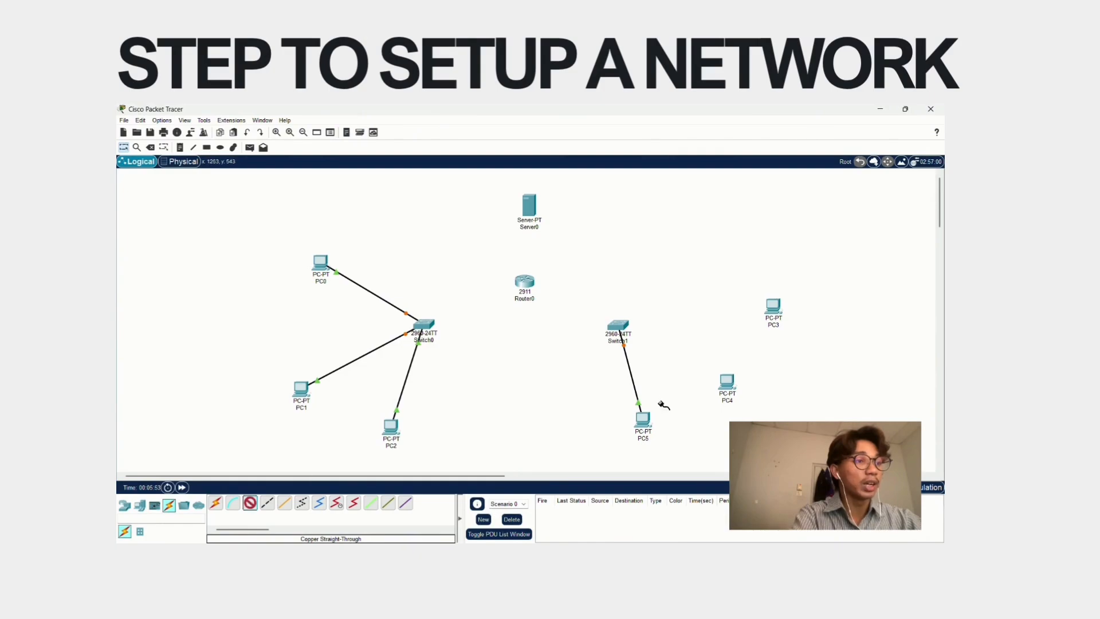
pyautogui.click(729, 384)
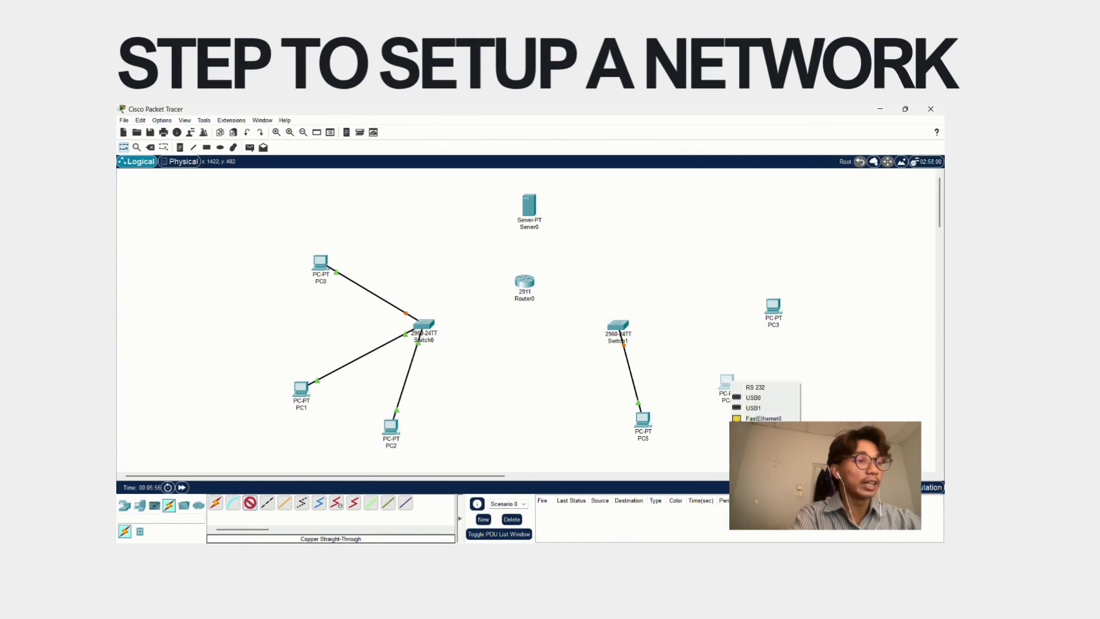
pyautogui.click(756, 418)
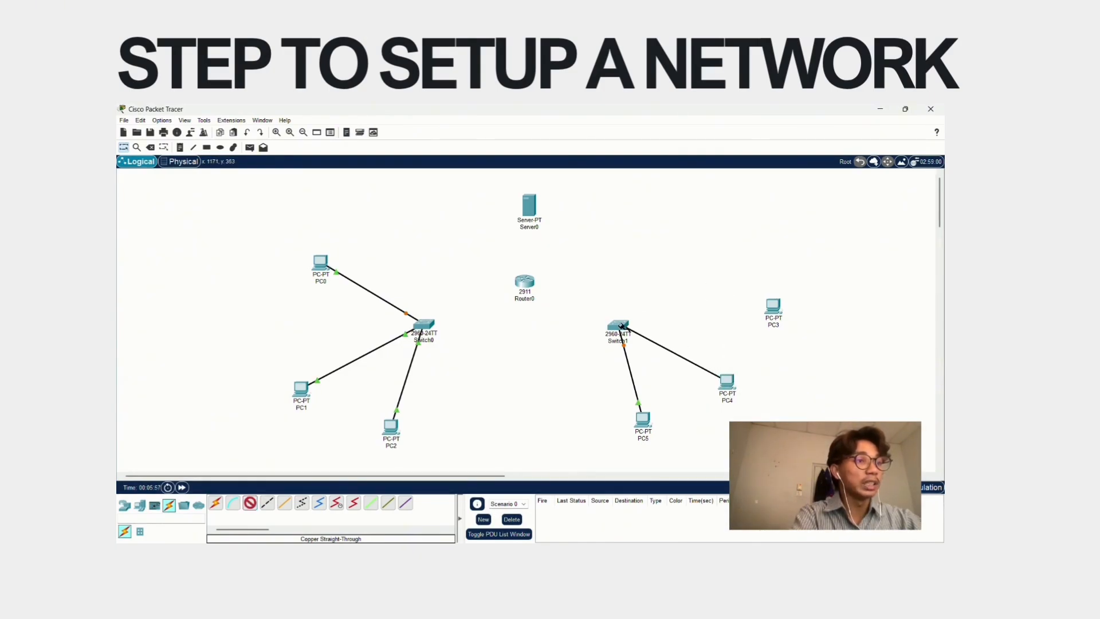
pyautogui.click(620, 326)
pyautogui.click(672, 125)
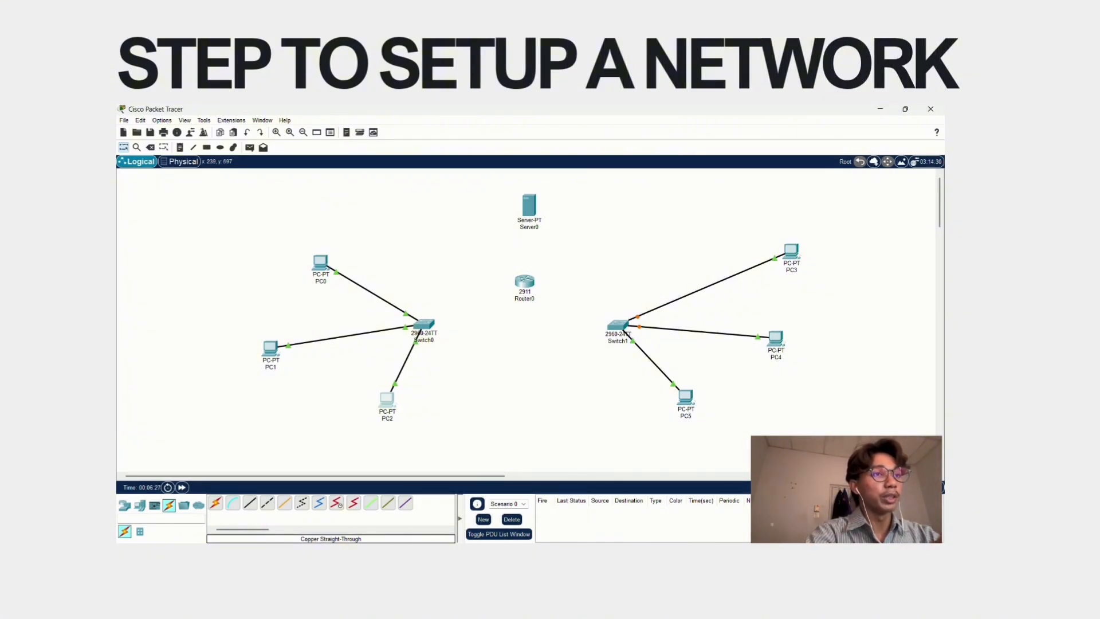
# Connect Switch0's GigabitEthernet0/1 to Router0's GigabitEthernet0/0 with a Copper Straight-Through cable
pyautogui.click(256, 503)
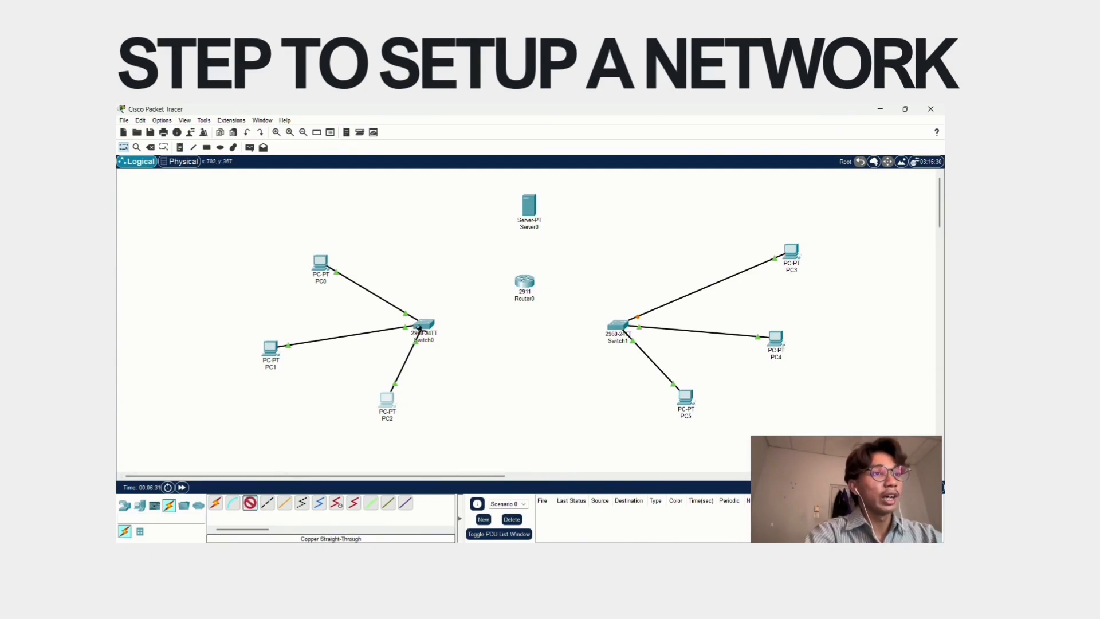
pyautogui.click(424, 327)
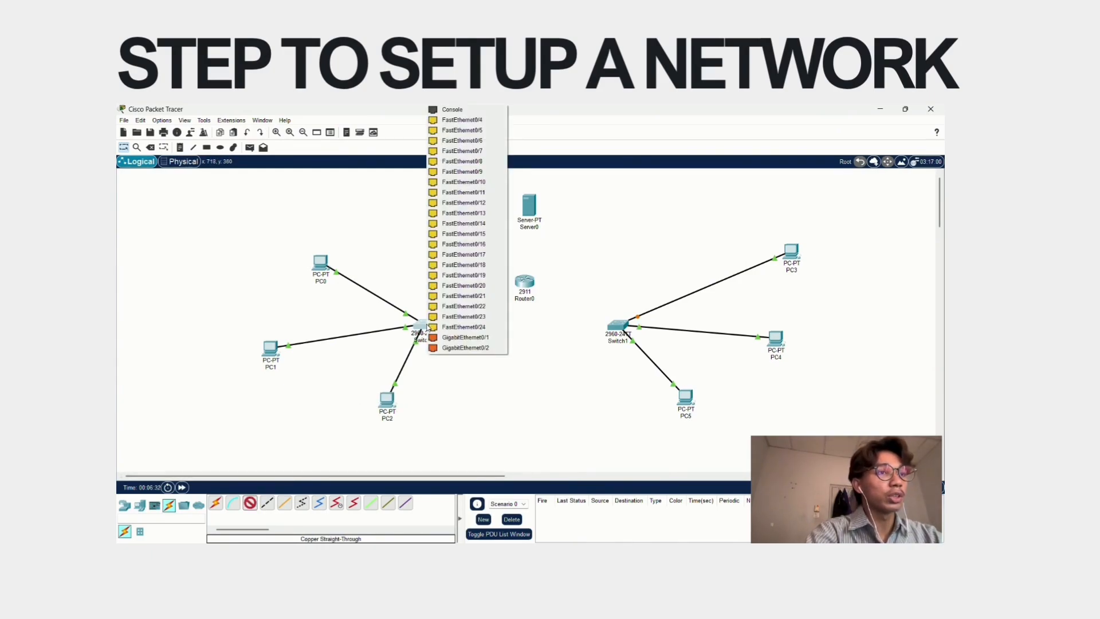
pyautogui.click(456, 338)
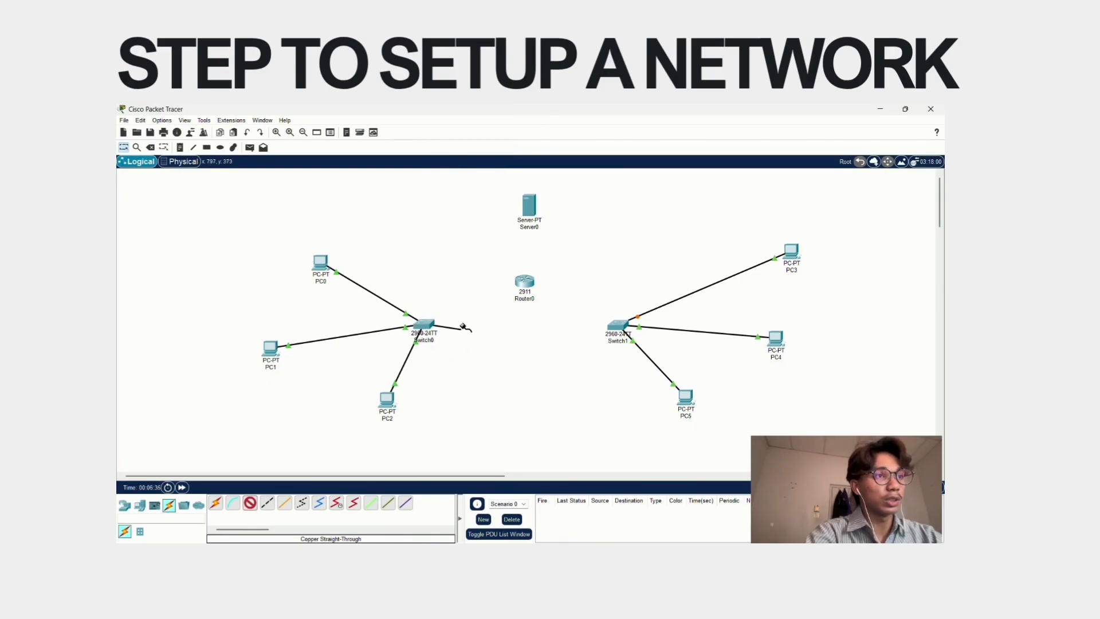
pyautogui.click(524, 281)
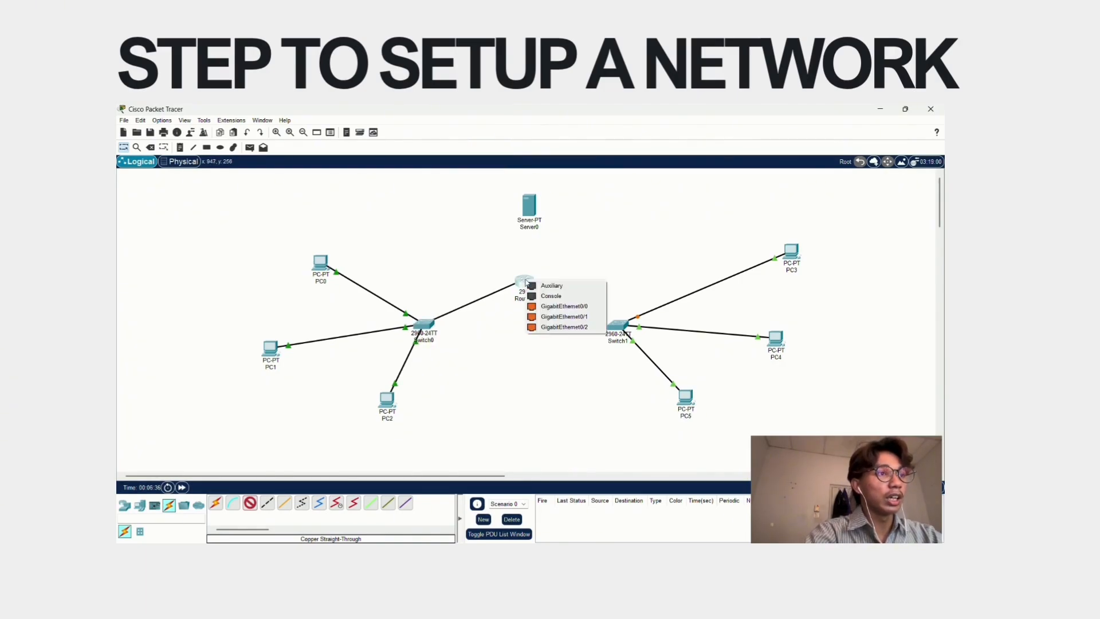
pyautogui.click(543, 307)
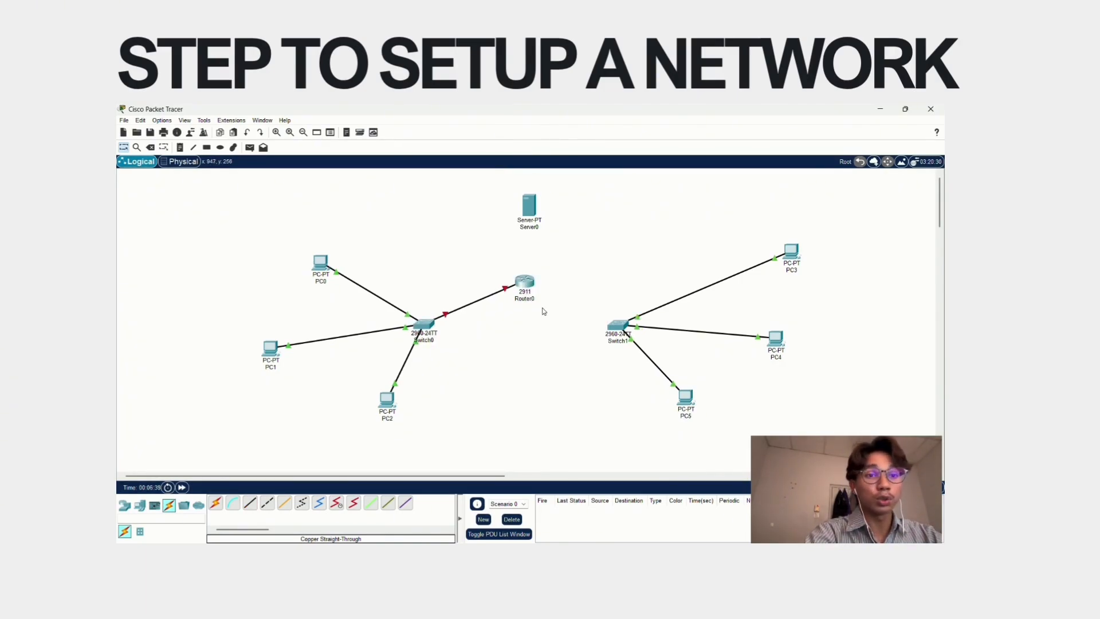
# Connect Switch1's GigabitEthernet0/1 to Router0's GigabitEthernet0/1 with a Copper Straight-Through cable
pyautogui.click(249, 506)
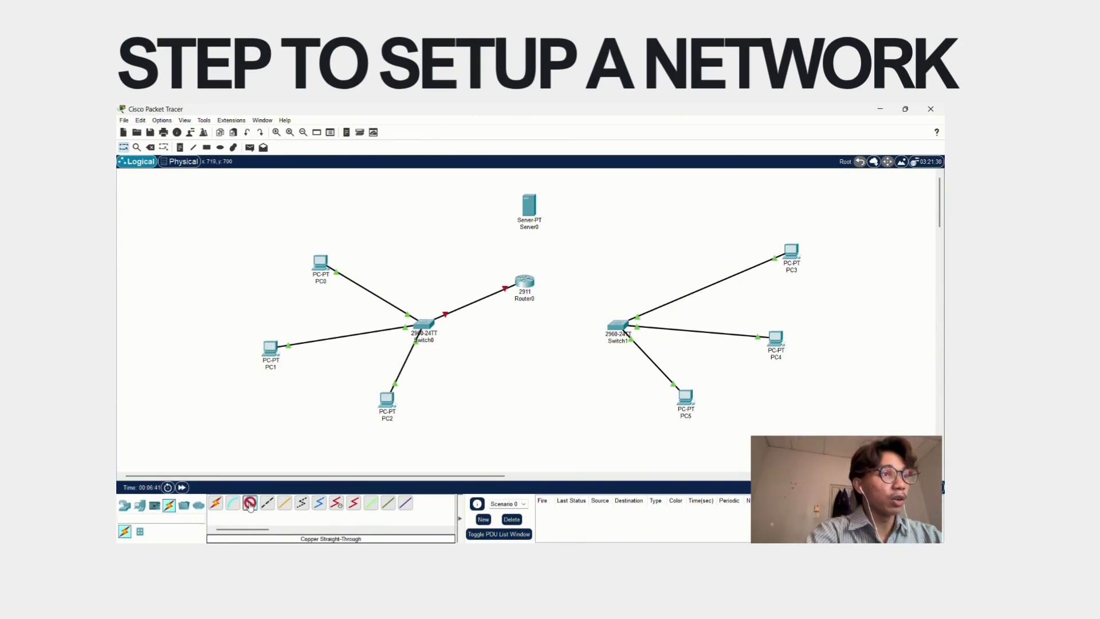
pyautogui.click(624, 328)
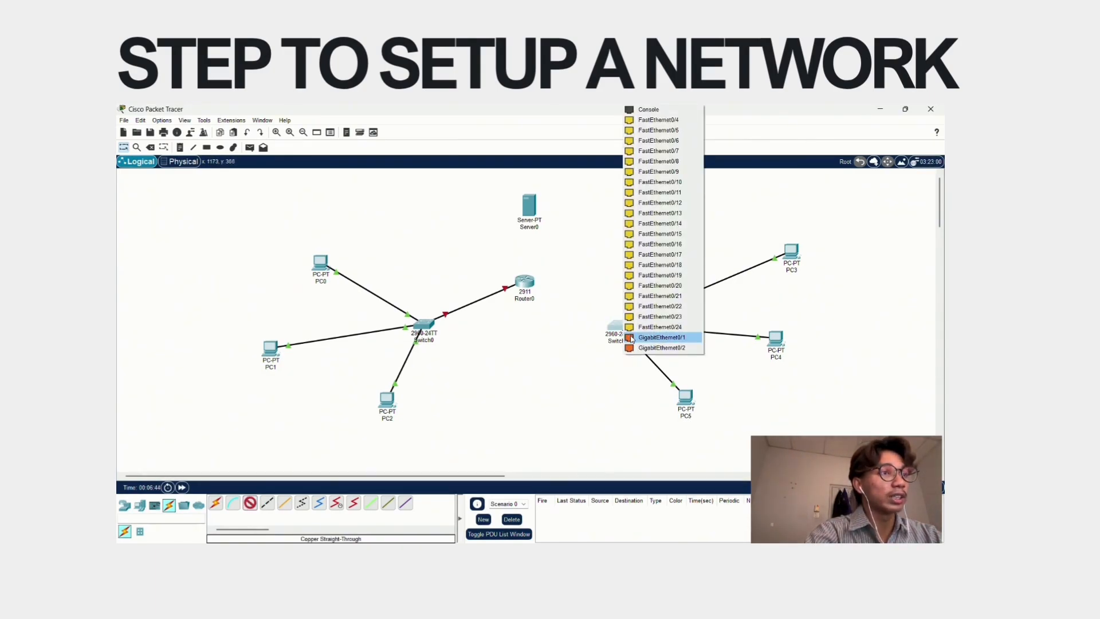
pyautogui.click(632, 338)
pyautogui.click(525, 282)
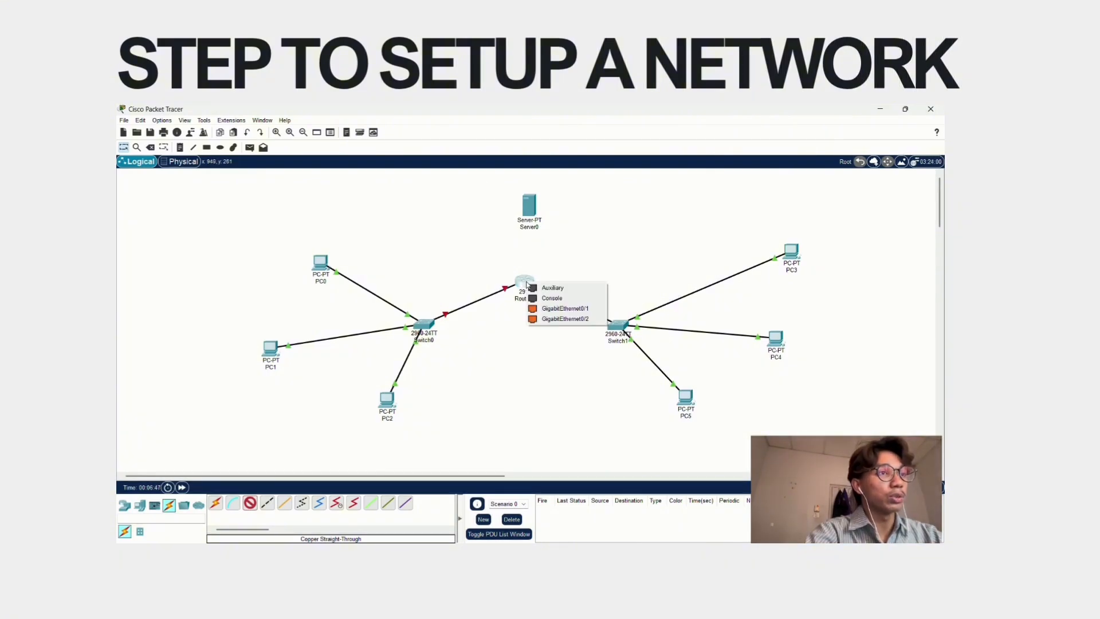
pyautogui.click(545, 310)
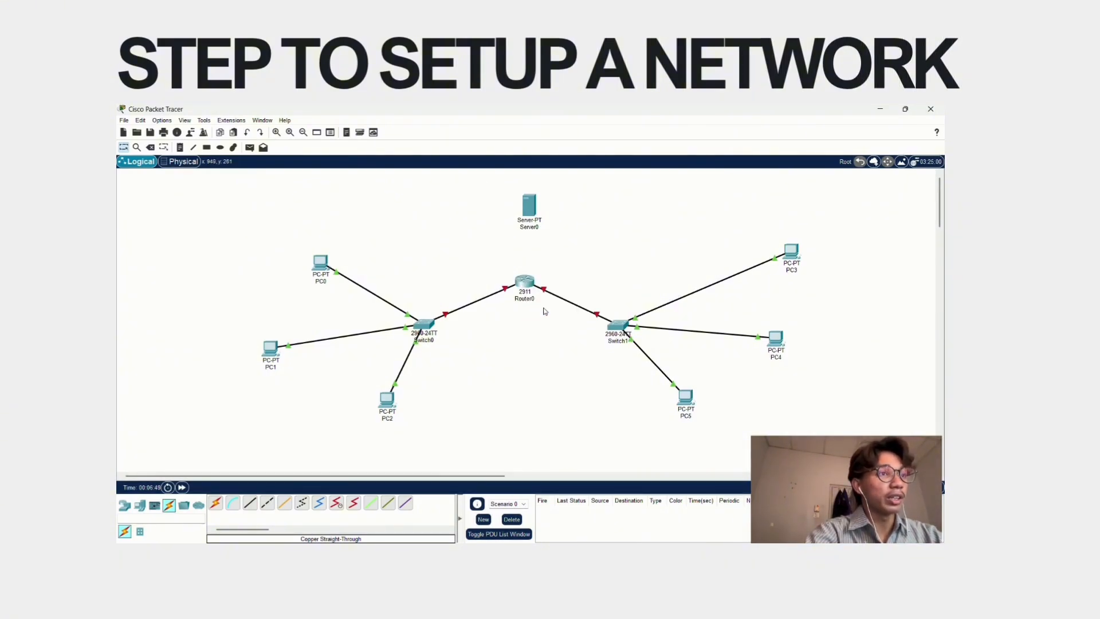
# Connect Router0's GigabitEthernet0/2 to Server0's FastEthernet0 with a Copper Straight-Through cable
pyautogui.click(250, 504)
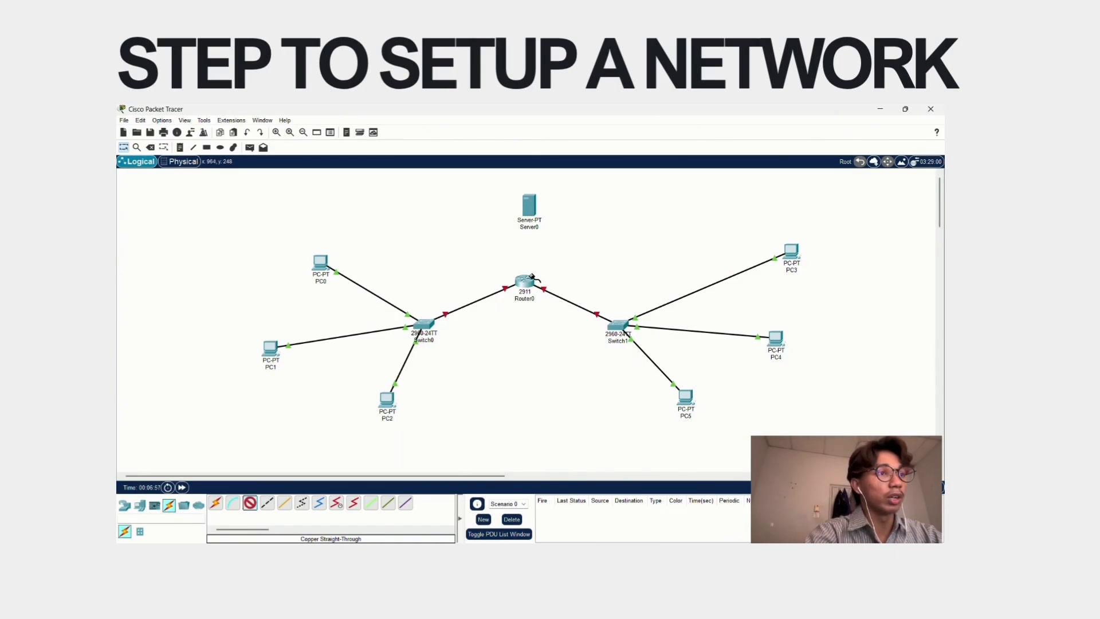
pyautogui.click(534, 277)
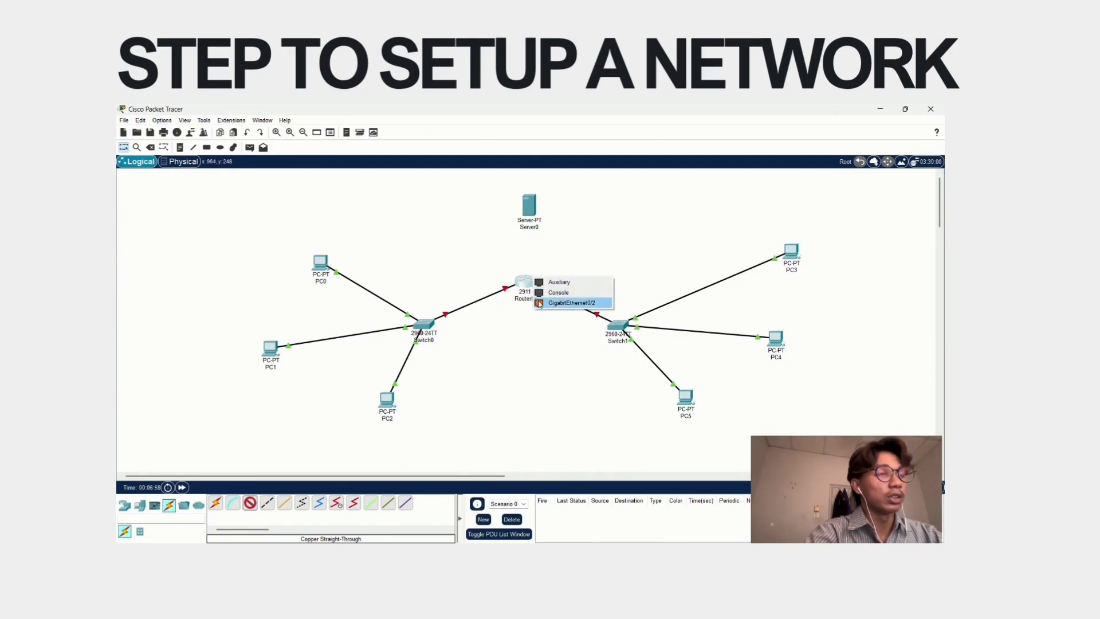
pyautogui.click(539, 303)
pyautogui.click(530, 211)
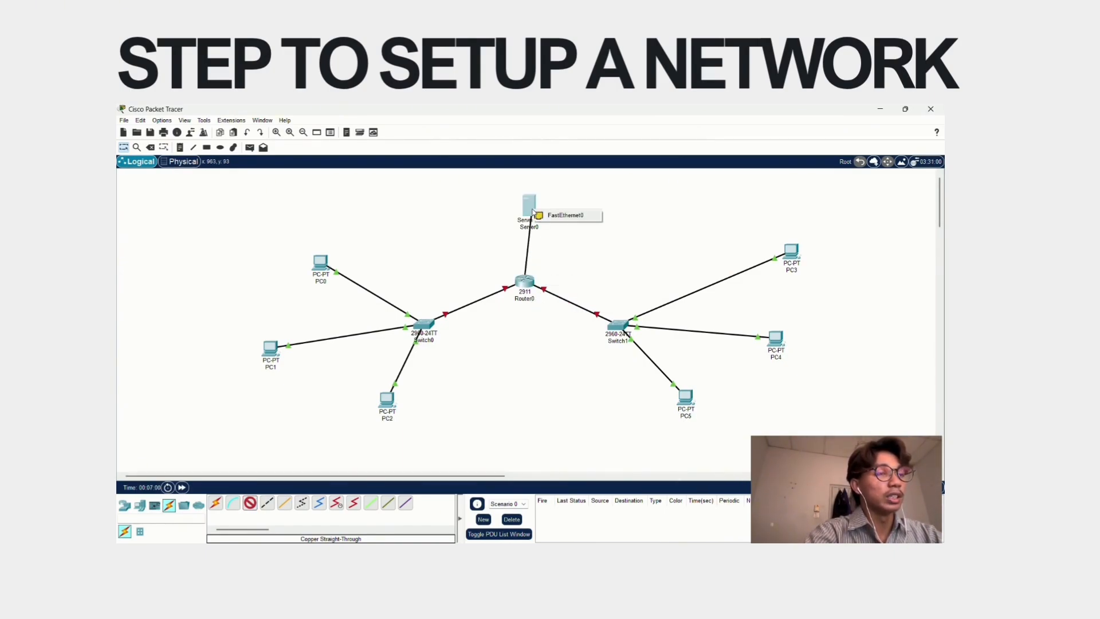
pyautogui.click(561, 215)
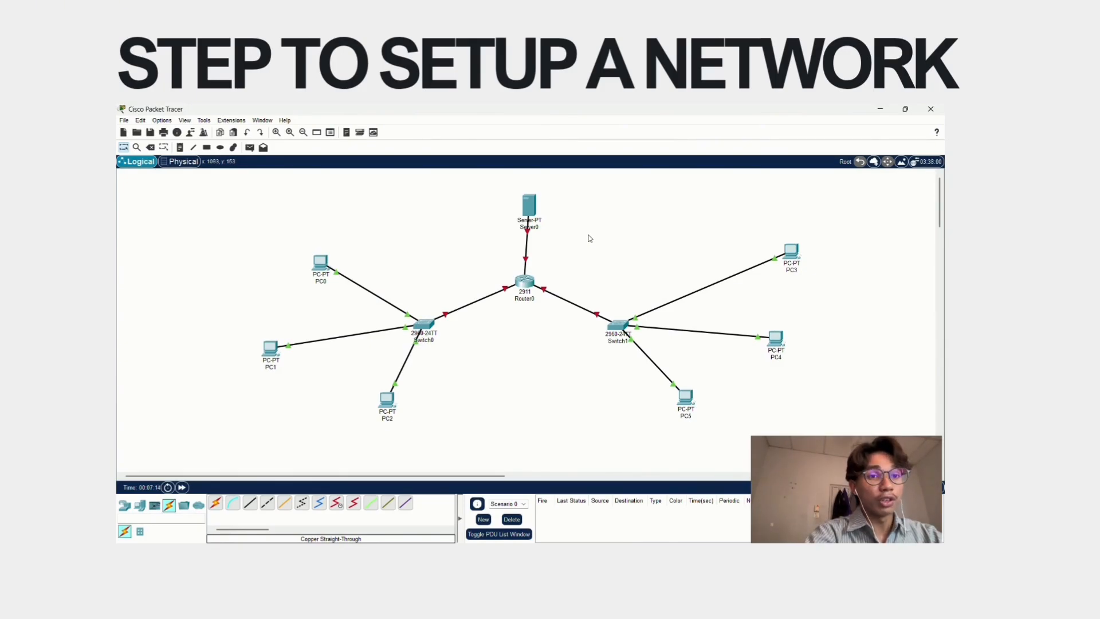
# Configure Router0's GigabitEthernet0/0 interface with IPv4 address 192.168.1.1 and subnet mask 255.255.255.0
pyautogui.click(529, 282)
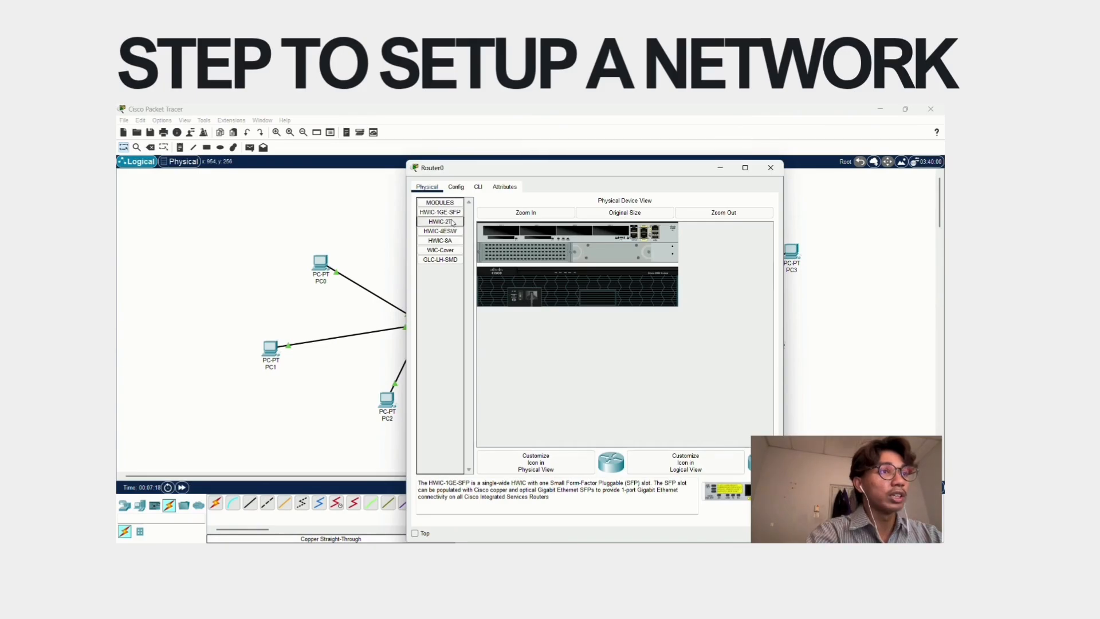
pyautogui.click(456, 187)
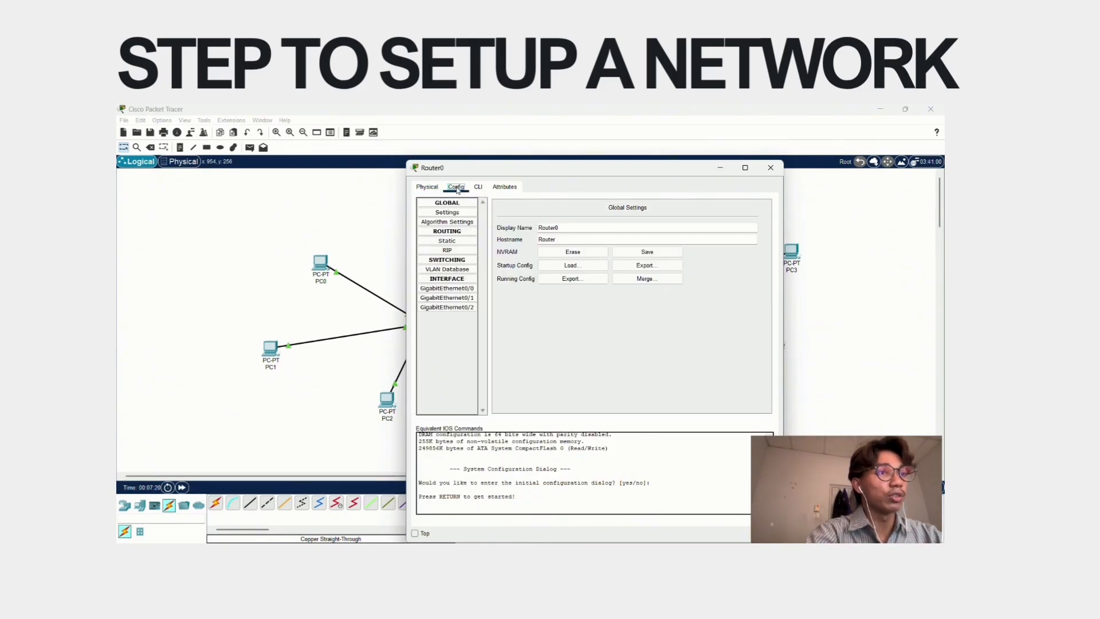
pyautogui.click(439, 289)
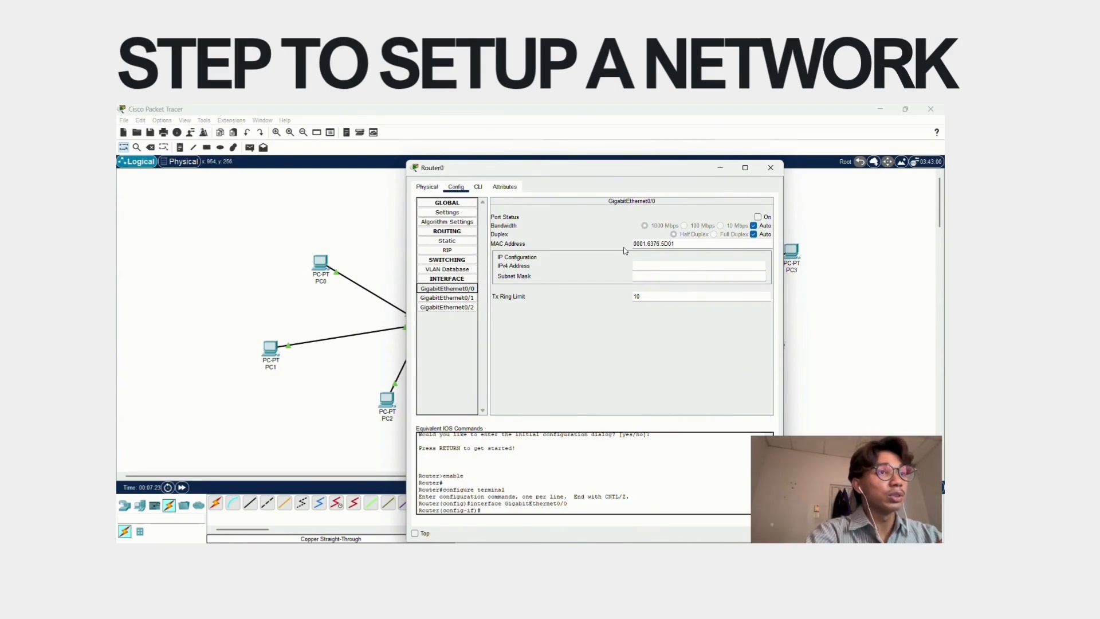
pyautogui.click(673, 266)
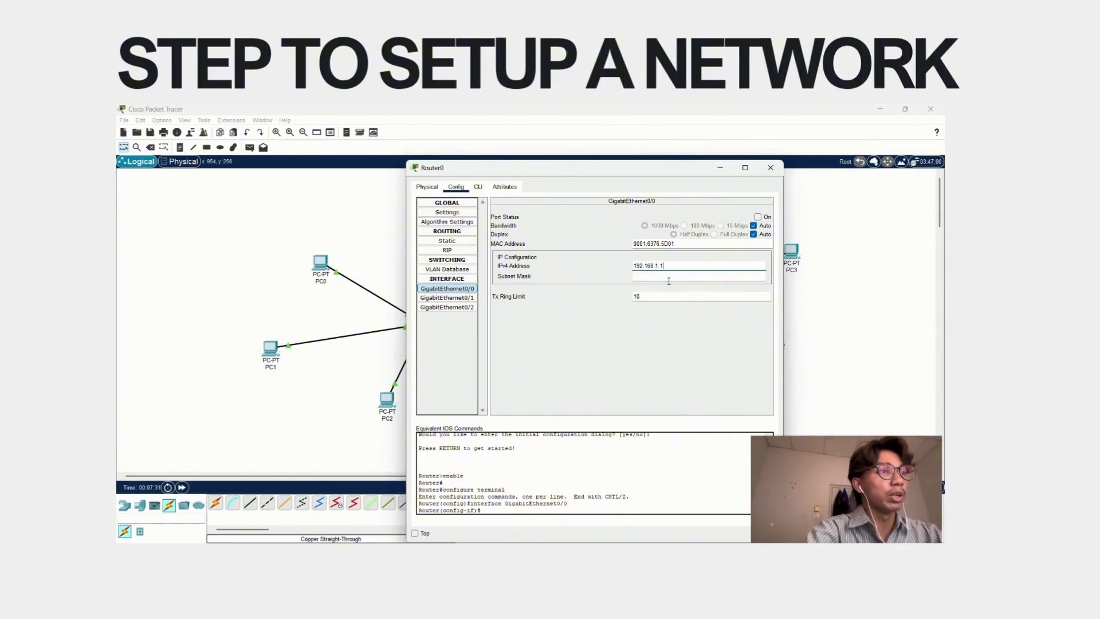
pyautogui.click(669, 277)
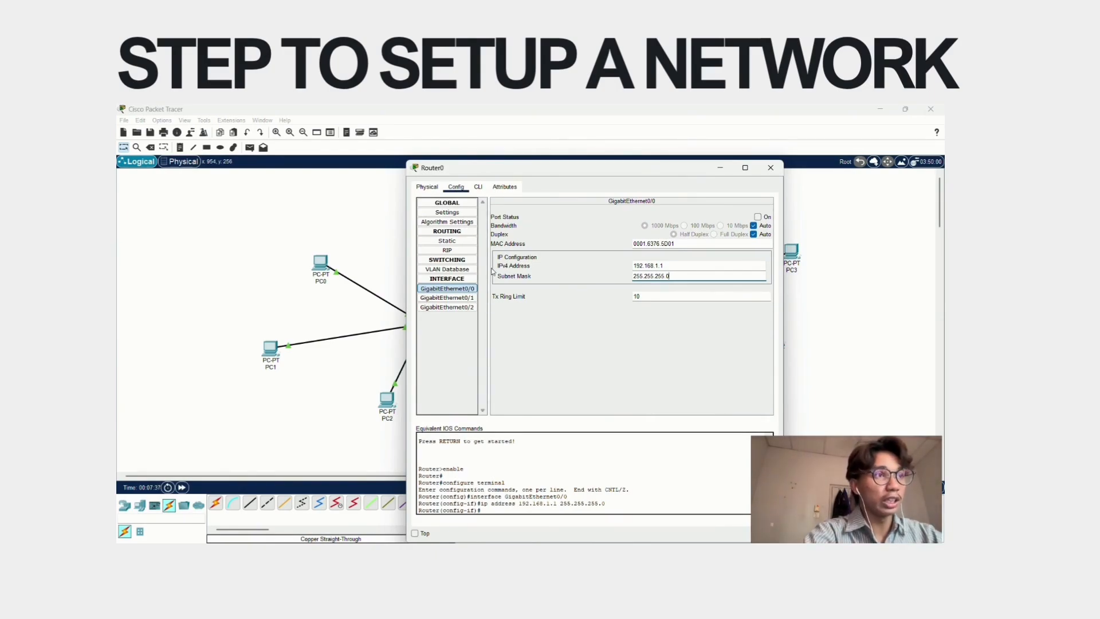
# Configure Router0's GigabitEthernet0/1 with IPv4 address 192.168.2.1 and subnet mask 255.255.255.0, and turn its port on
pyautogui.click(459, 299)
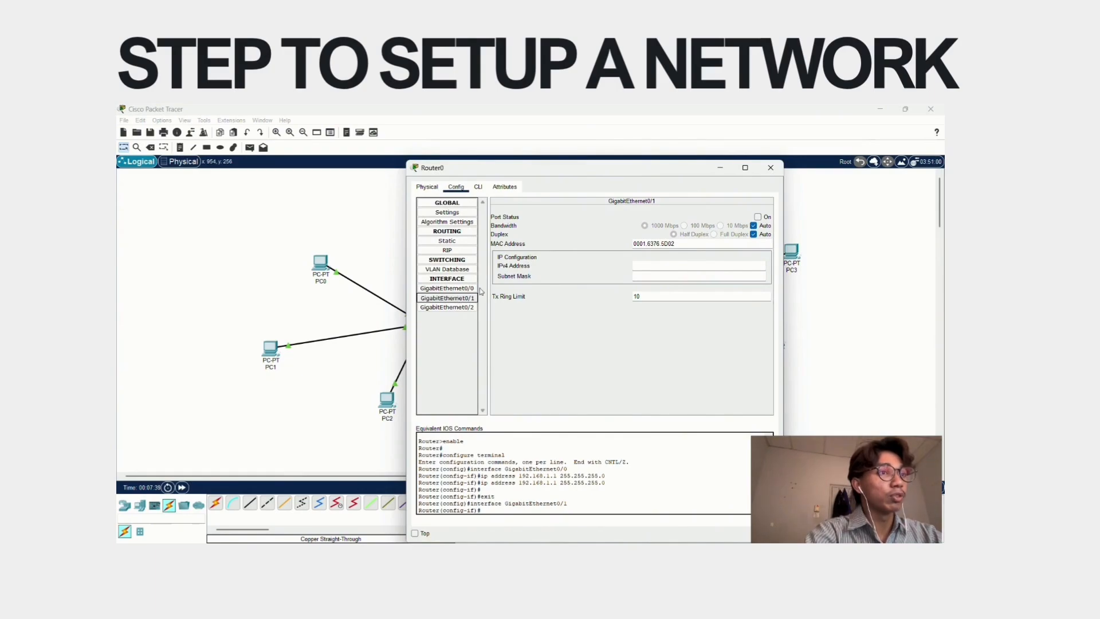
pyautogui.click(669, 265)
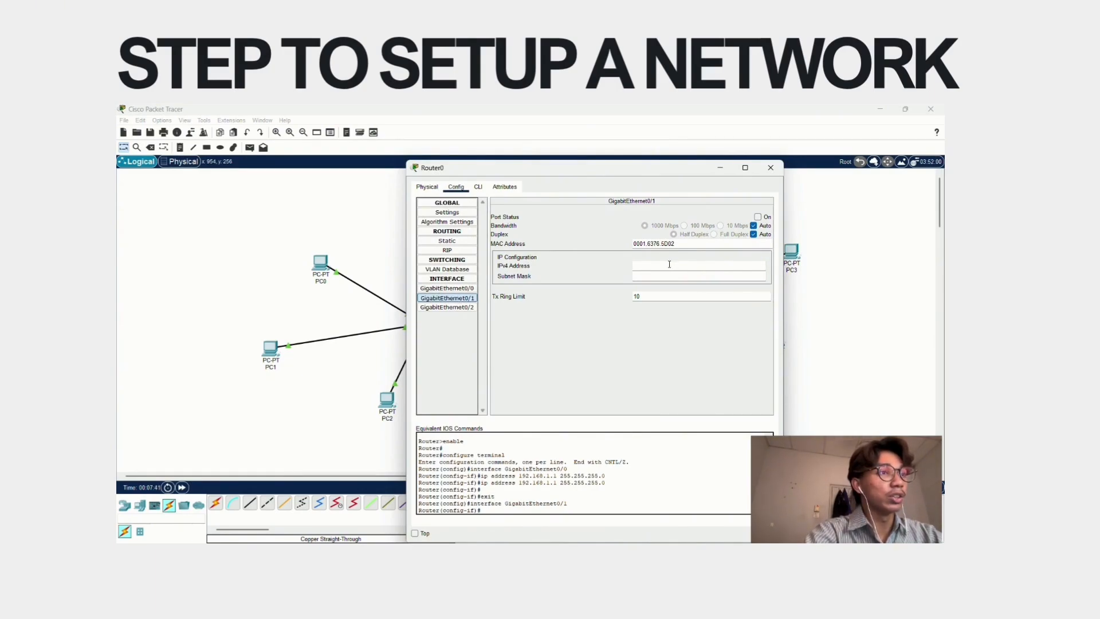
pyautogui.write('92.1')
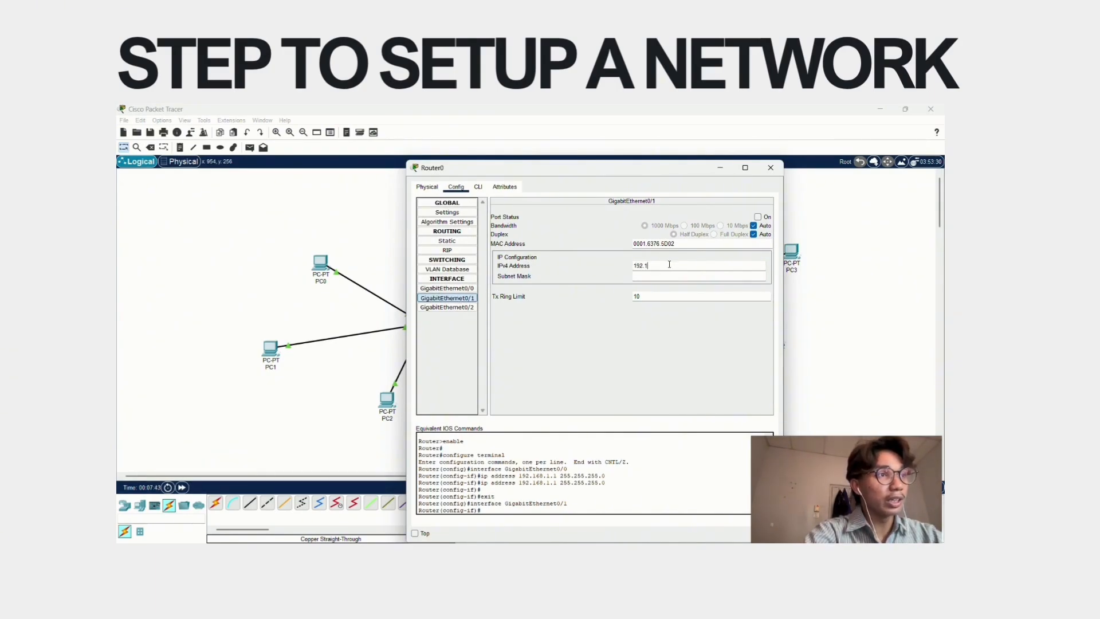
pyautogui.write('68.2')
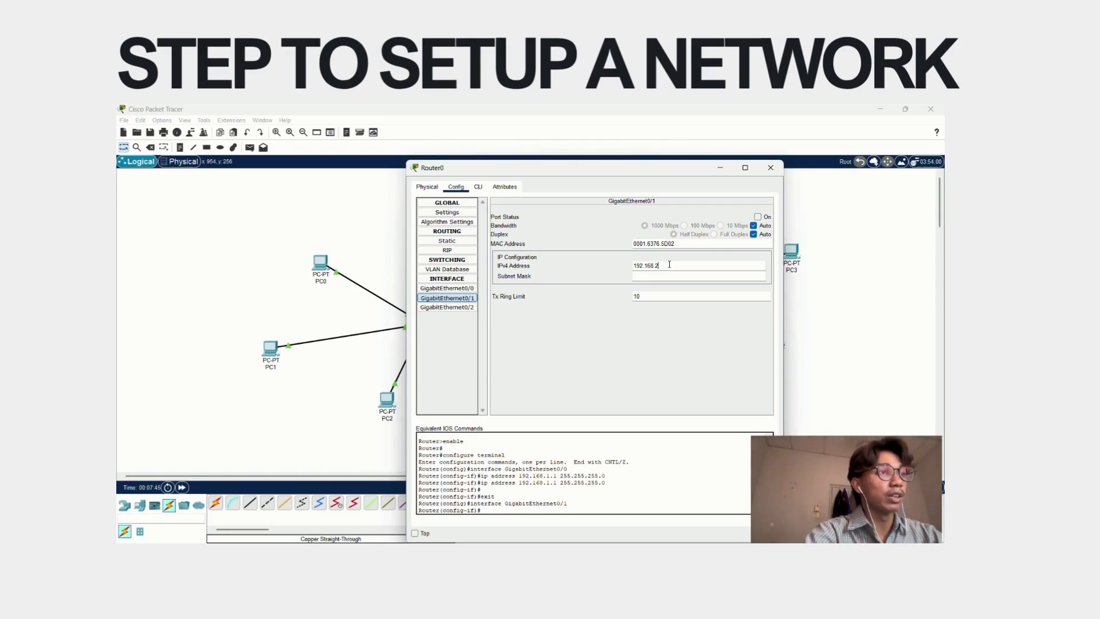
pyautogui.write('.1')
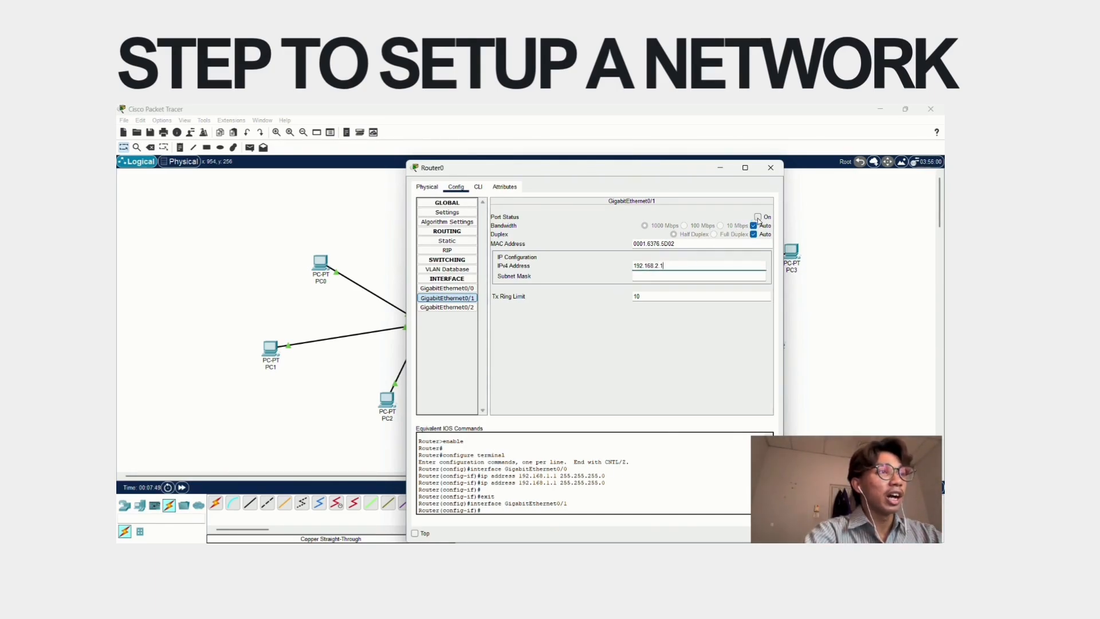
pyautogui.click(696, 277)
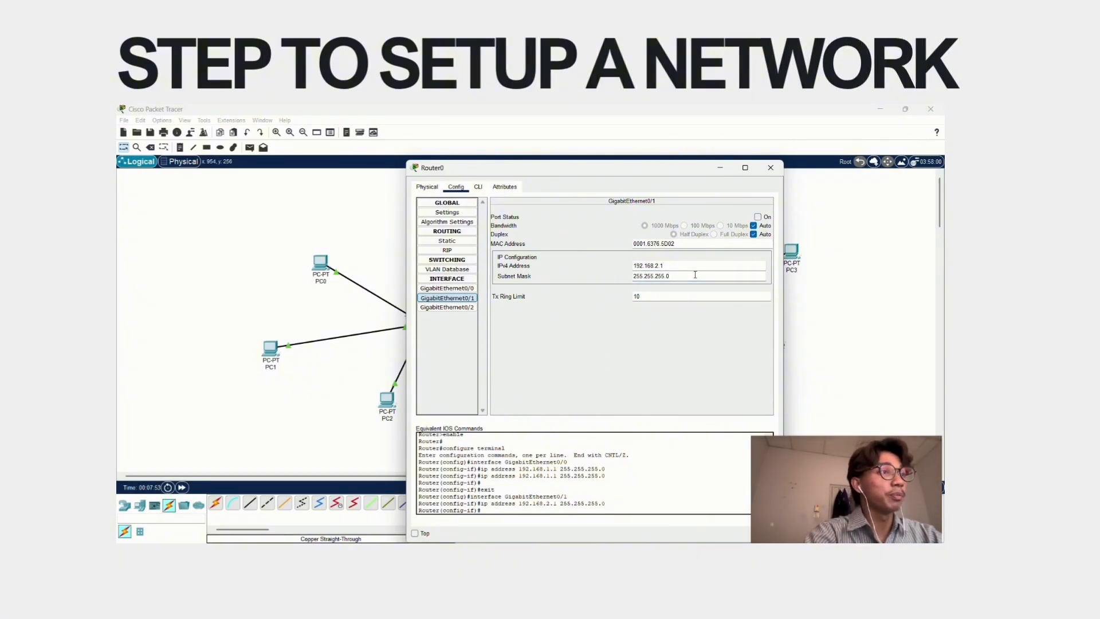
pyautogui.click(758, 217)
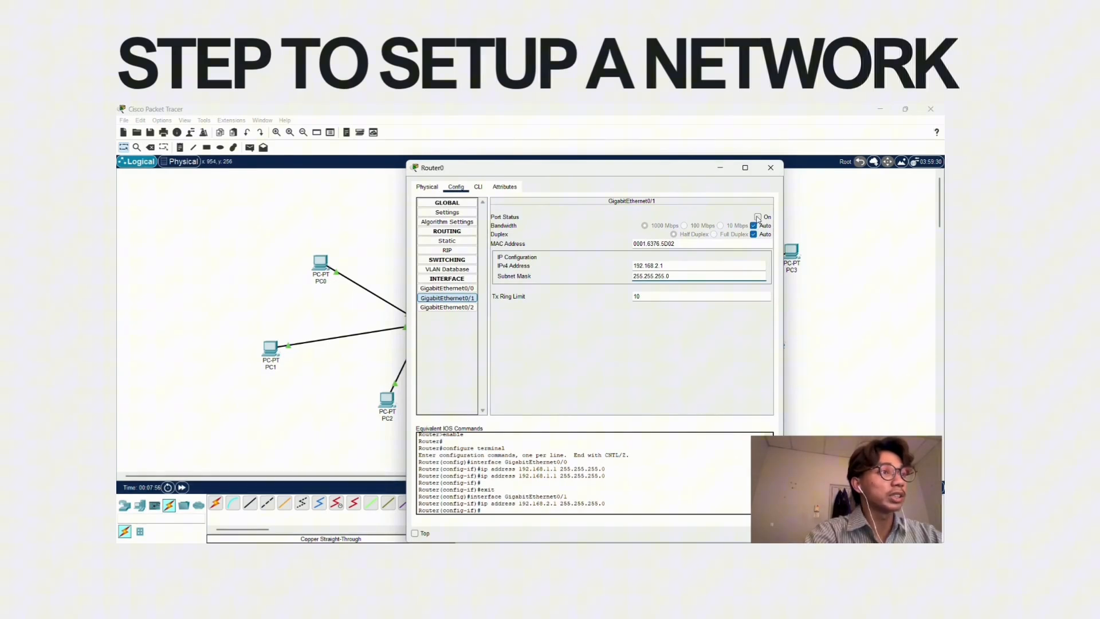
# Turn on the port of Router0's GigabitEthernet0/0 interface
pyautogui.click(447, 288)
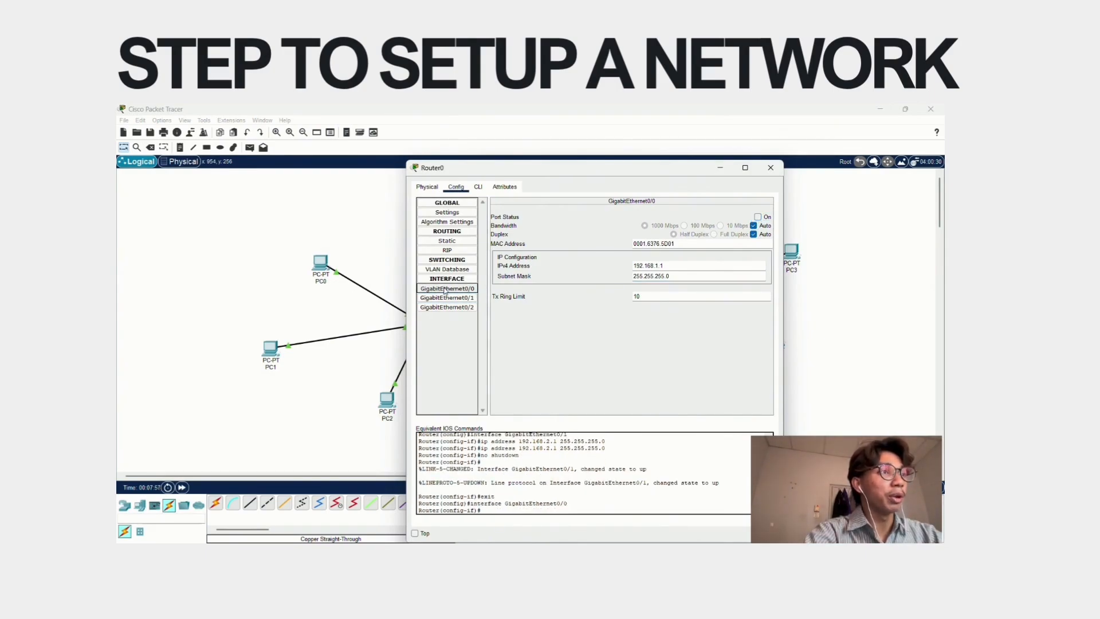
pyautogui.click(757, 216)
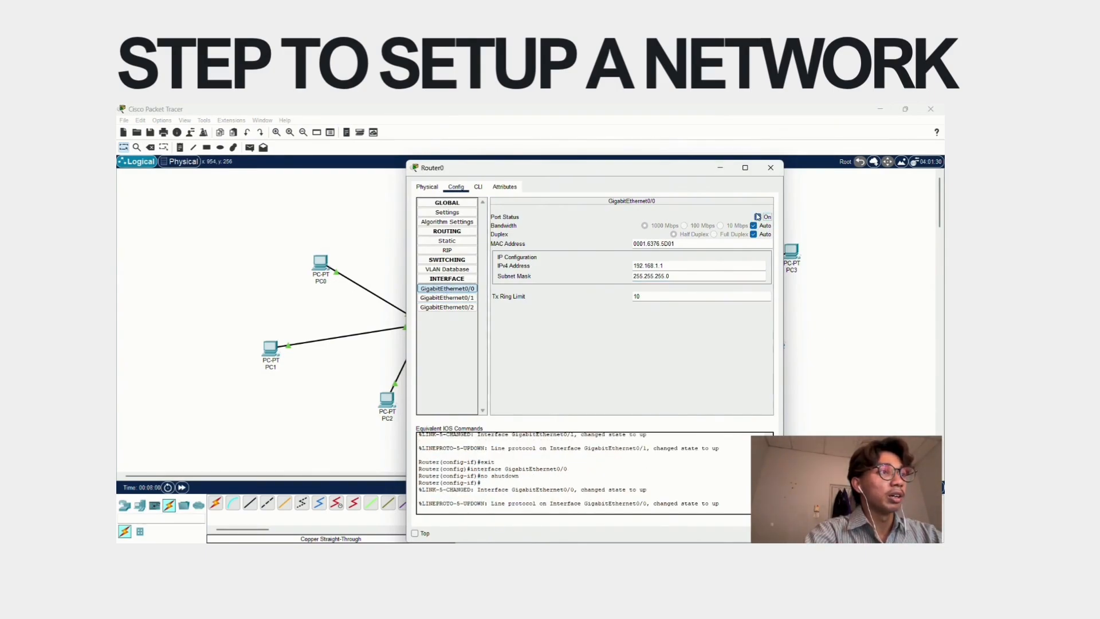
# Configure Router0's GigabitEthernet0/2 with IPv4 address 192.168.3.1 and subnet mask 255.255.255.0, turn its port on, and close the router's settings
pyautogui.click(444, 309)
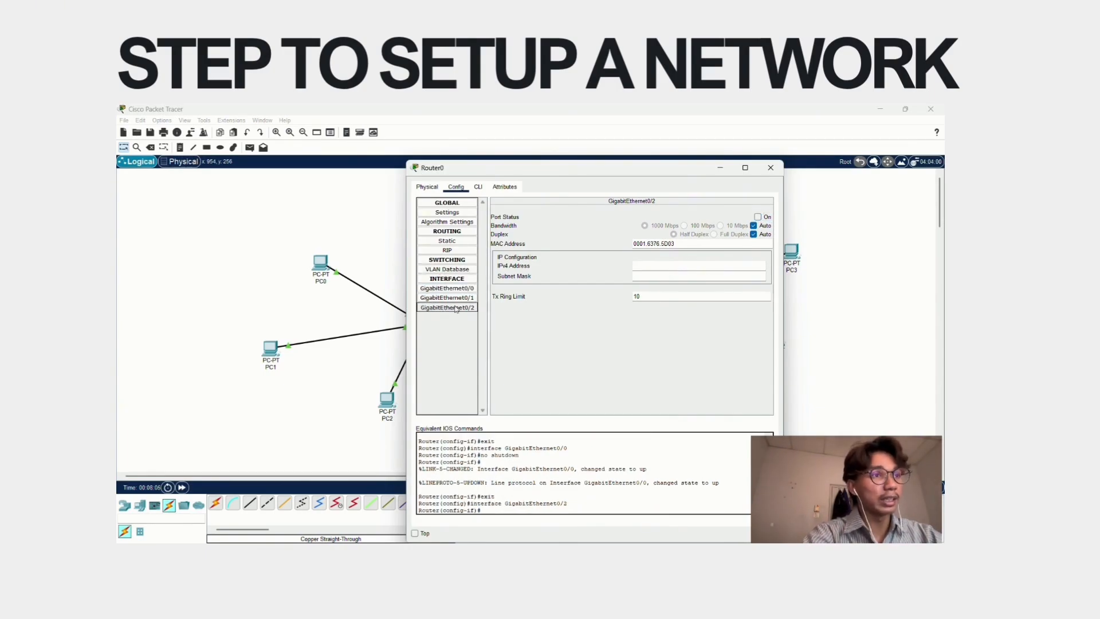
pyautogui.click(455, 309)
pyautogui.click(648, 265)
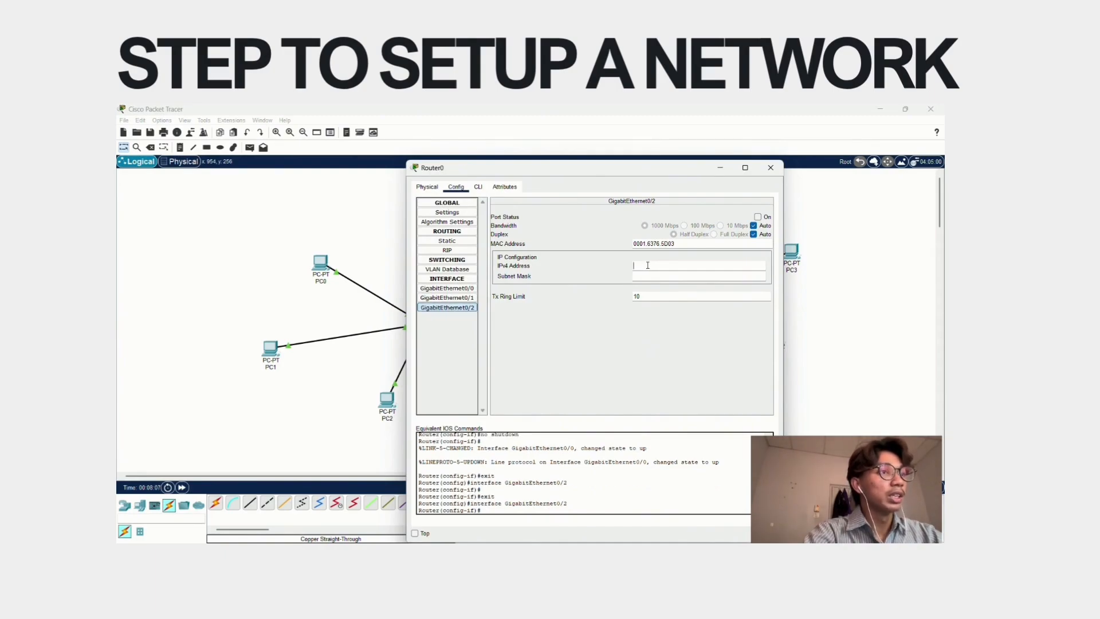
pyautogui.write('192.1')
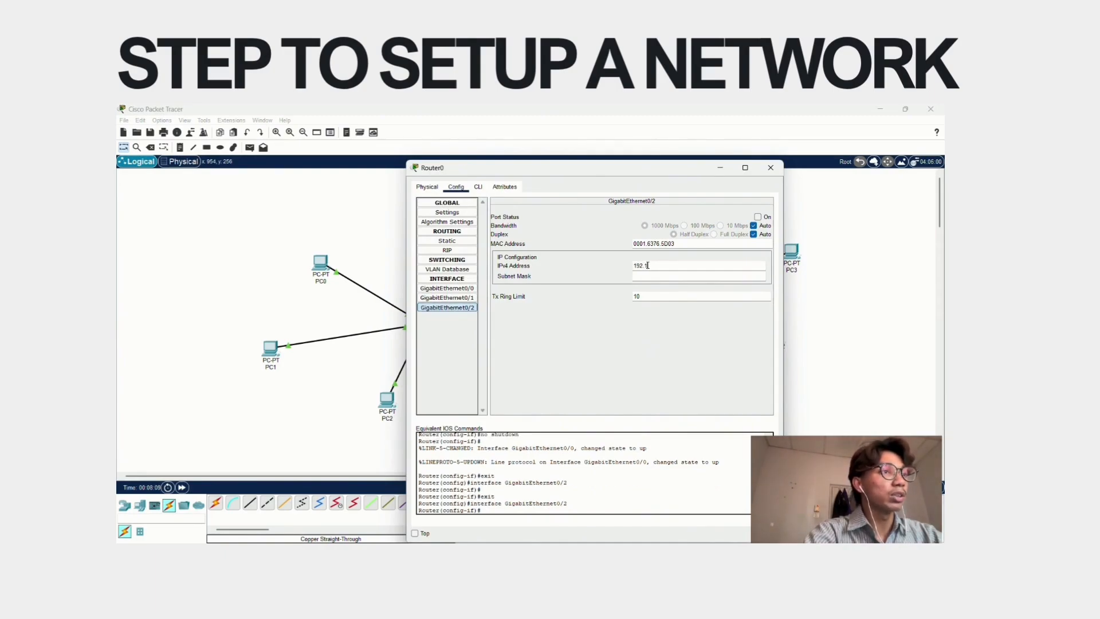
pyautogui.write('68.')
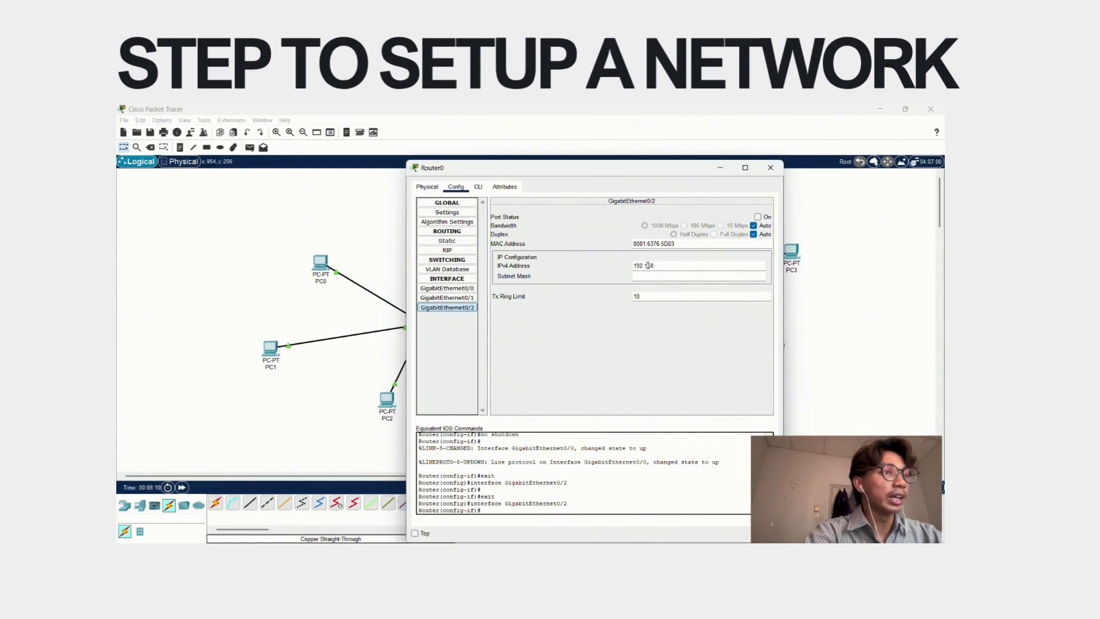
pyautogui.write('3.1')
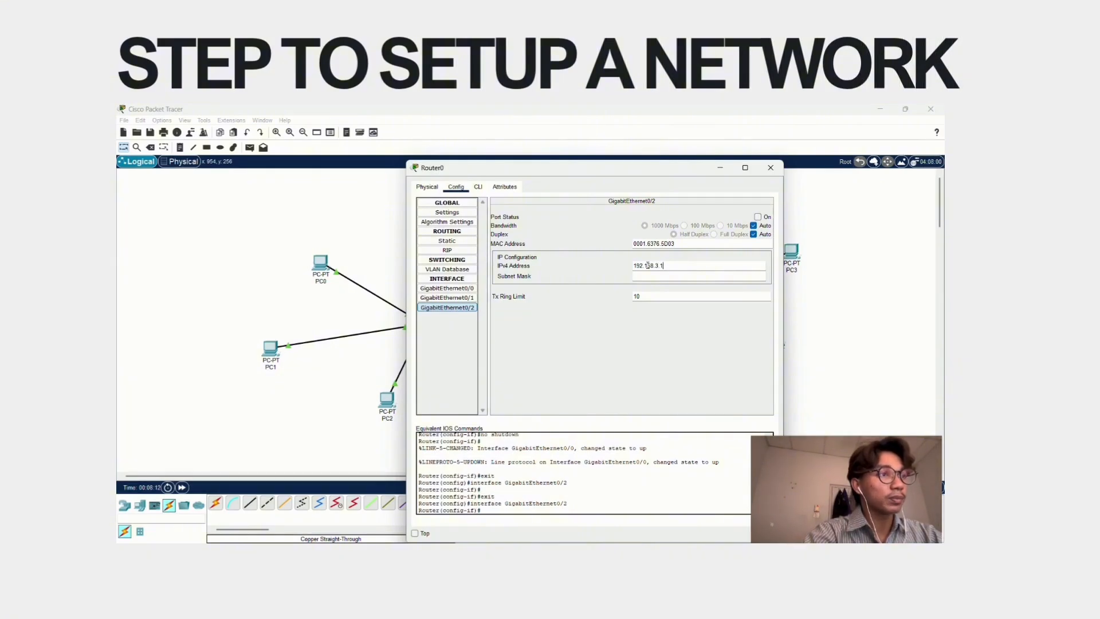
pyautogui.click(650, 276)
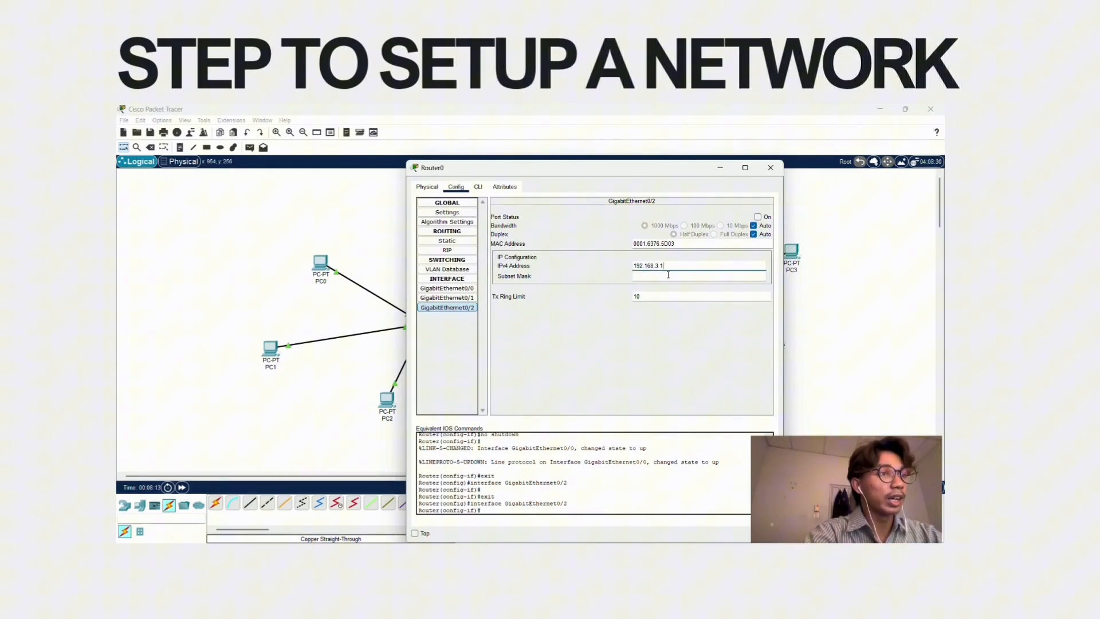
pyautogui.click(758, 217)
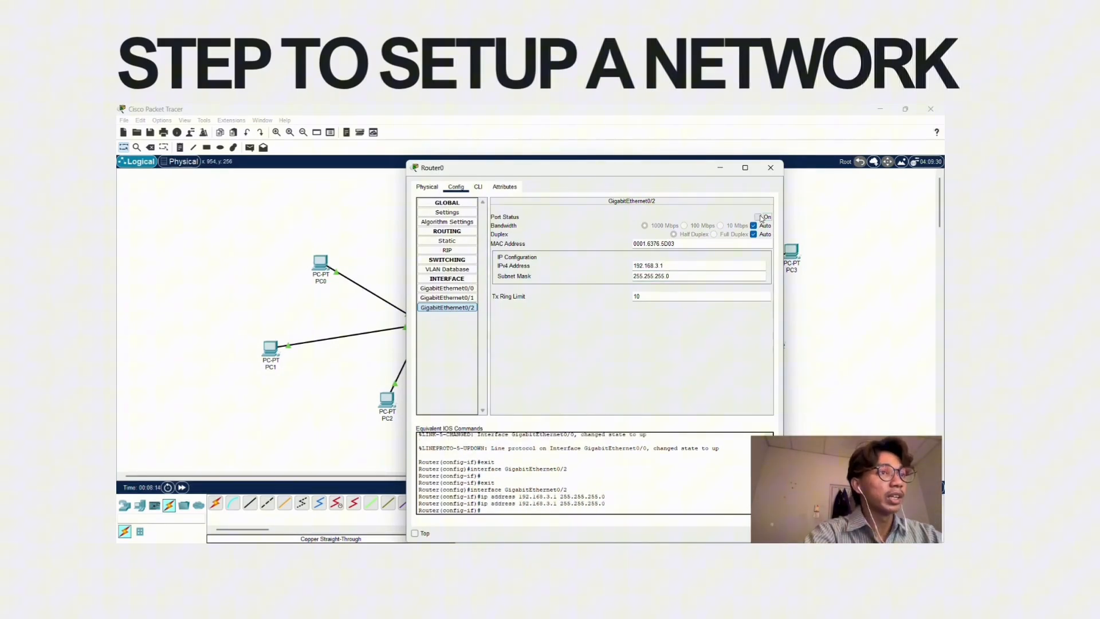
pyautogui.click(770, 168)
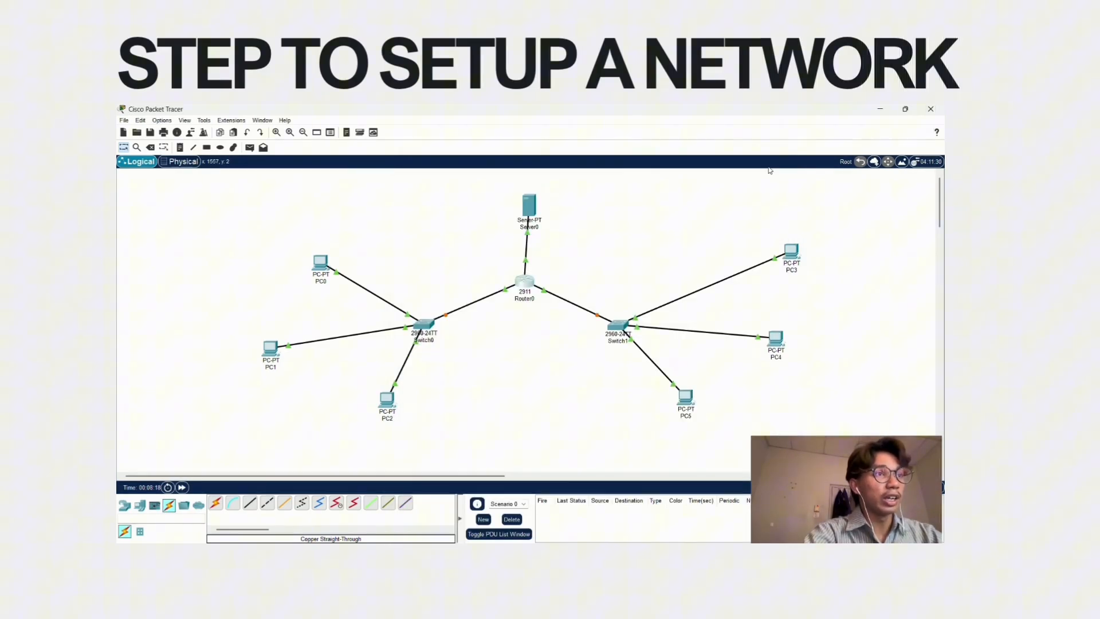
# Assign Server0 the static IPv4 address 192.168.3.2 with subnet mask 255.255.255.0 in its IP Configuration
pyautogui.click(533, 204)
pyautogui.click(456, 187)
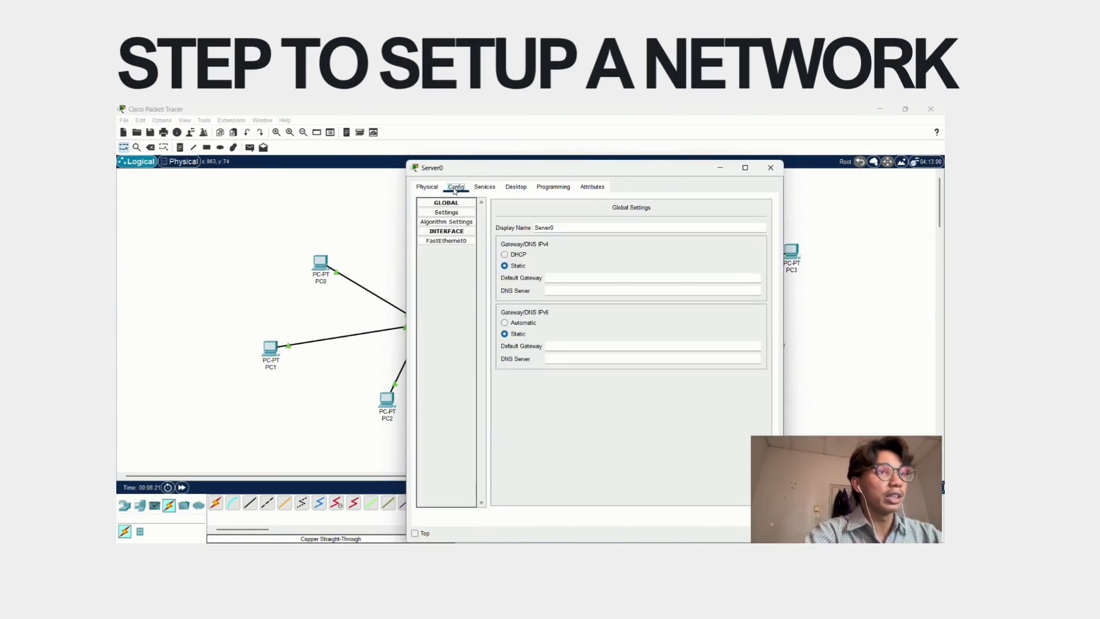
pyautogui.click(461, 214)
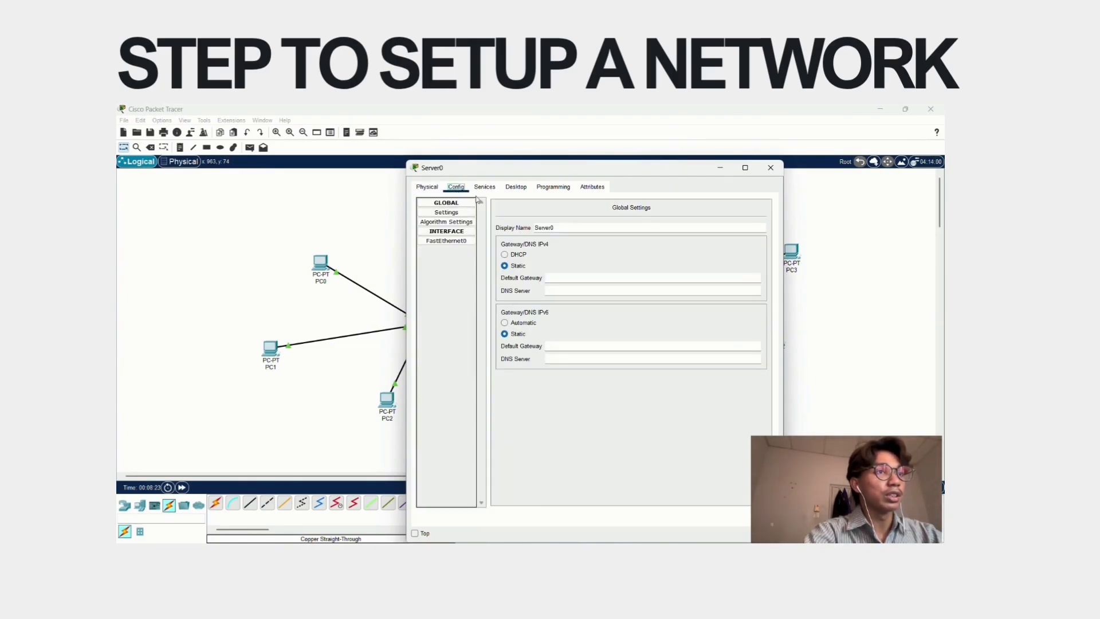
pyautogui.click(513, 189)
pyautogui.click(453, 226)
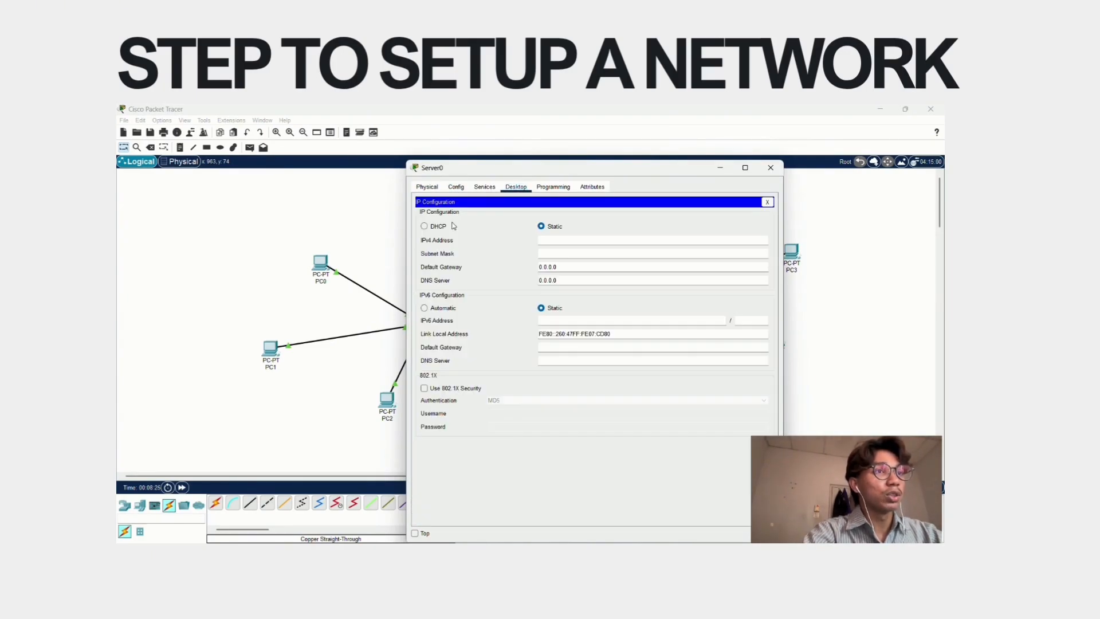
pyautogui.click(551, 242)
pyautogui.write('192')
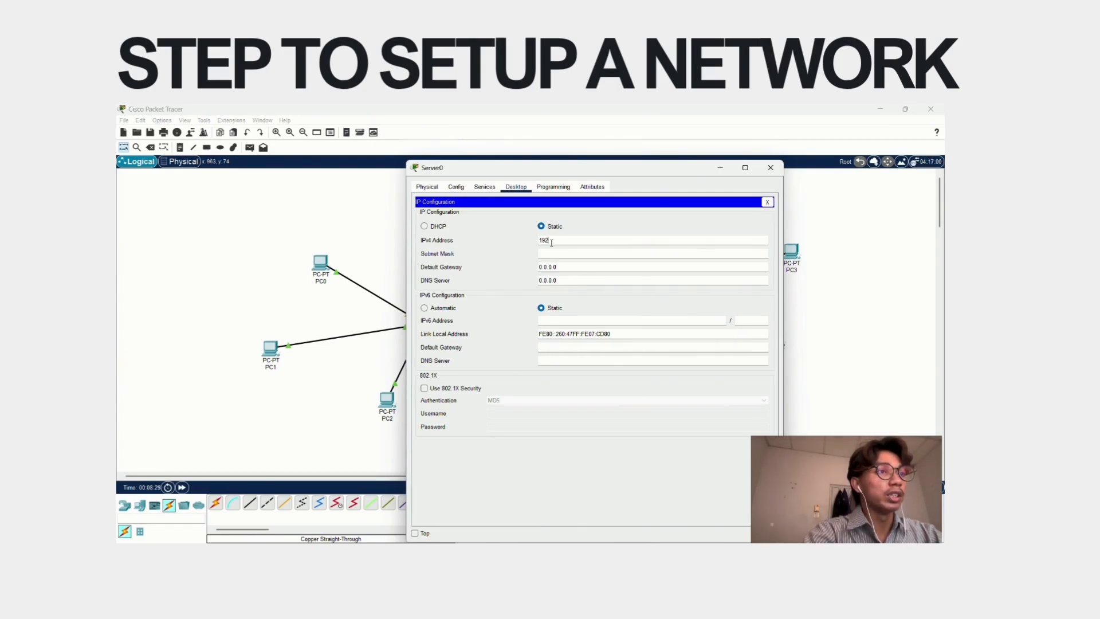
pyautogui.write('.168.')
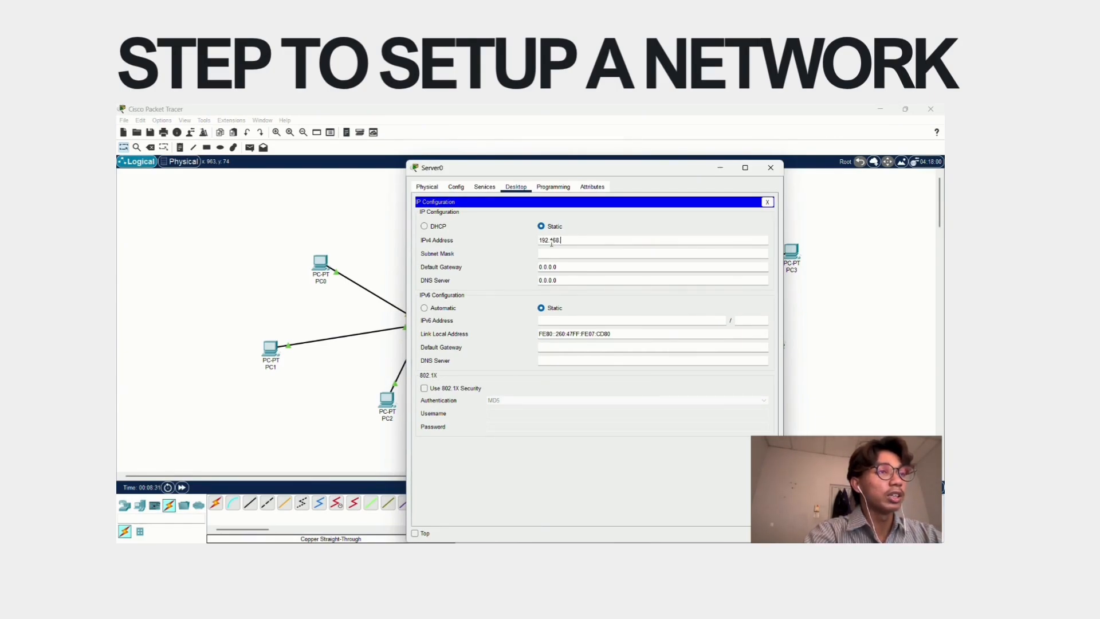
pyautogui.write('3.2')
pyautogui.click(553, 248)
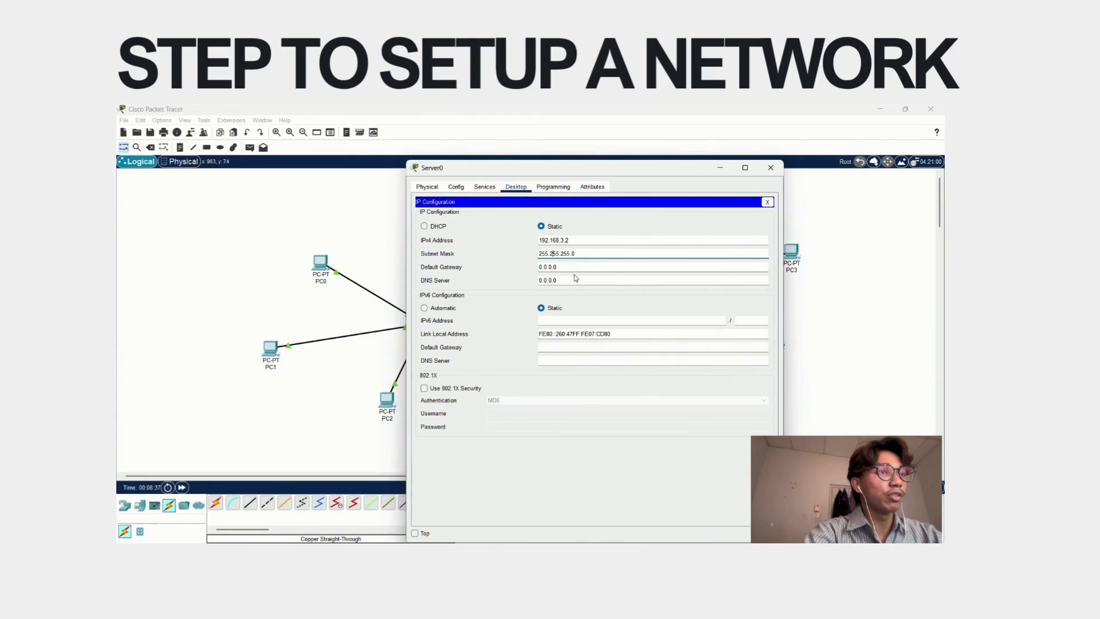
# Set Server0's IPv4 default gateway to 192.168.3.1 and close its configuration window
pyautogui.moveTo(572, 269); pyautogui.dragTo(522, 277)
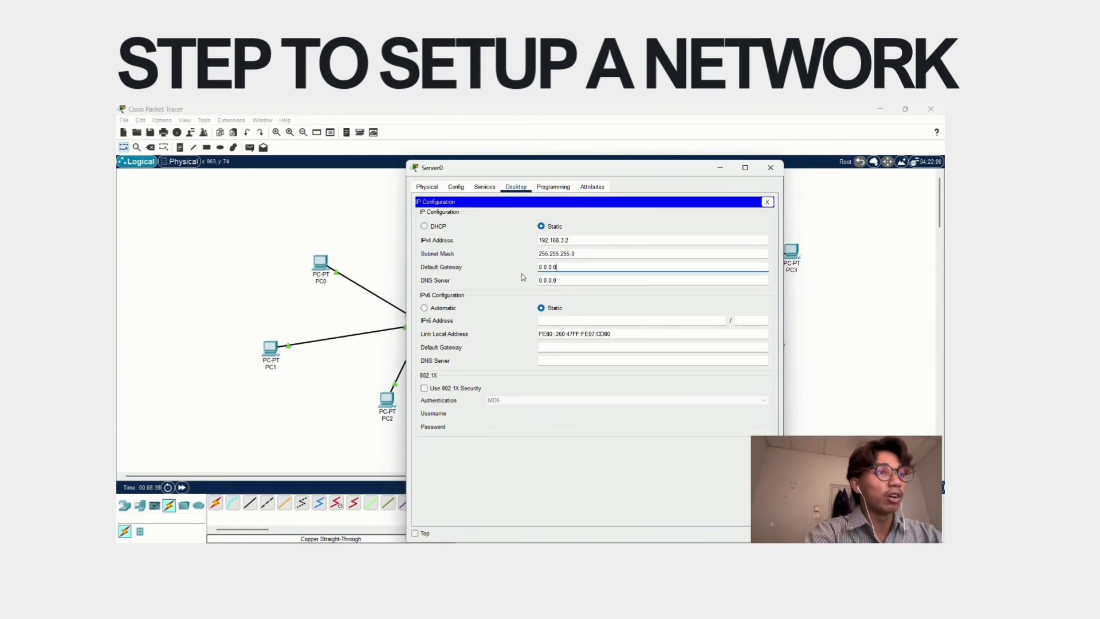
pyautogui.write('192.1')
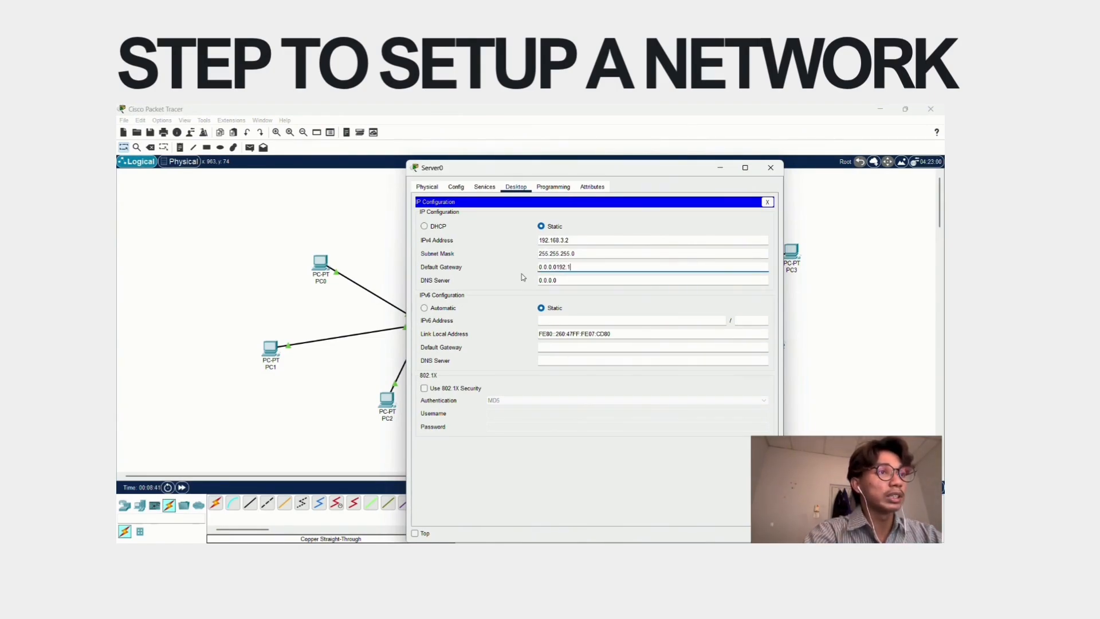
pyautogui.write('6')
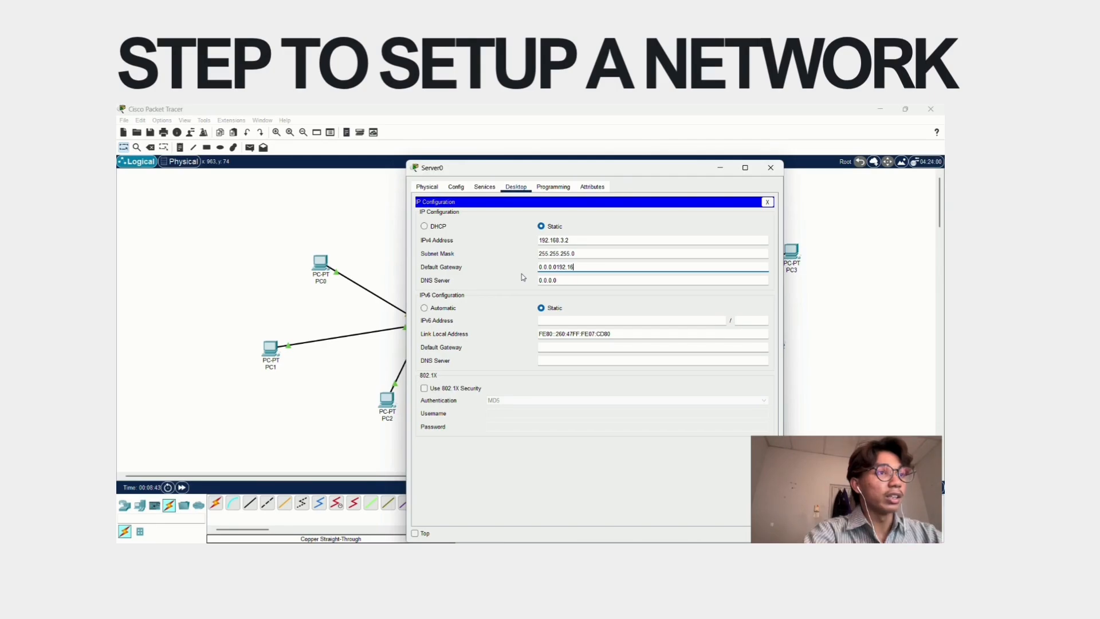
pyautogui.press('BackSpace')
pyautogui.press('BackSpace')
pyautogui.press('BackSpace')
pyautogui.press('BackSpace')
pyautogui.press('BackSpace')
pyautogui.press('BackSpace')
pyautogui.press('BackSpace')
pyautogui.press('BackSpace')
pyautogui.press('BackSpace')
pyautogui.press('BackSpace')
pyautogui.press('BackSpace')
pyautogui.press('BackSpace')
pyautogui.press('BackSpace')
pyautogui.write('192.')
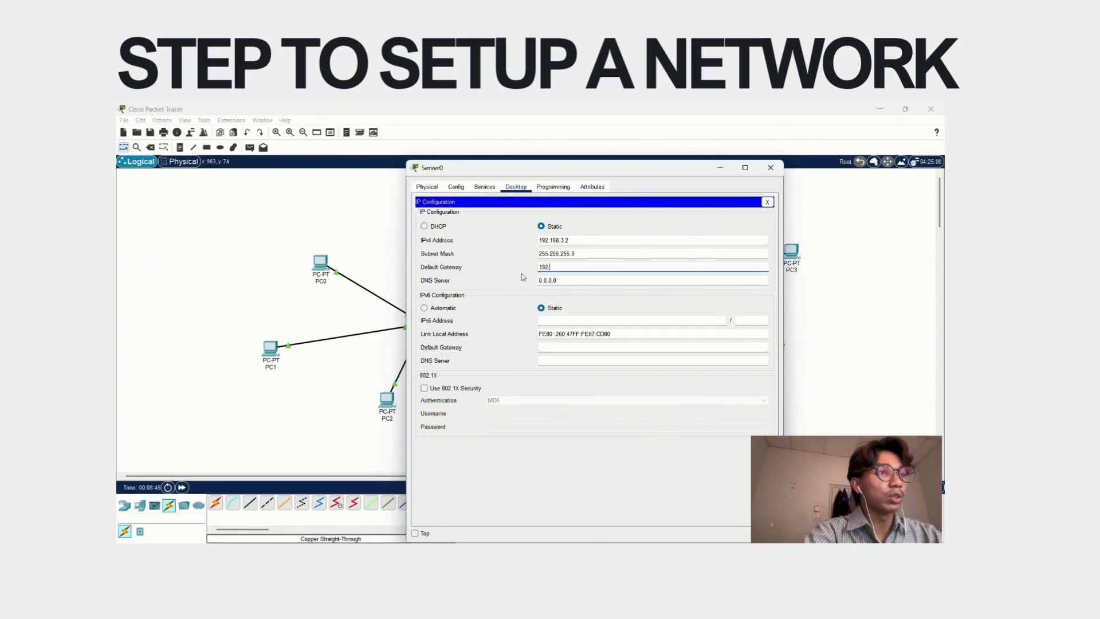
pyautogui.write('168')
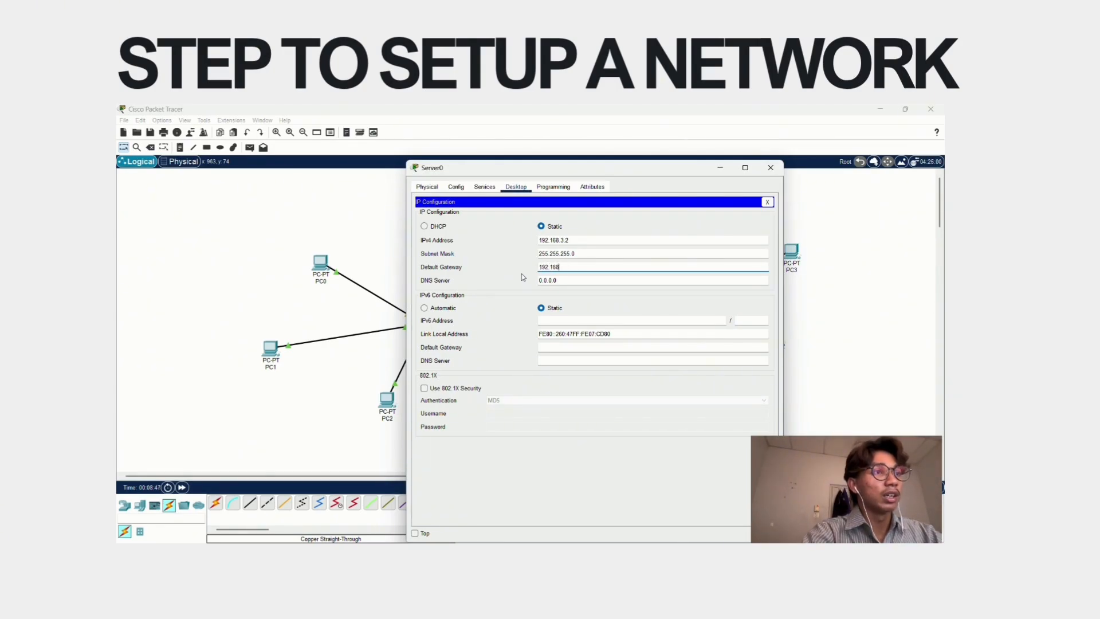
pyautogui.write('.3.1')
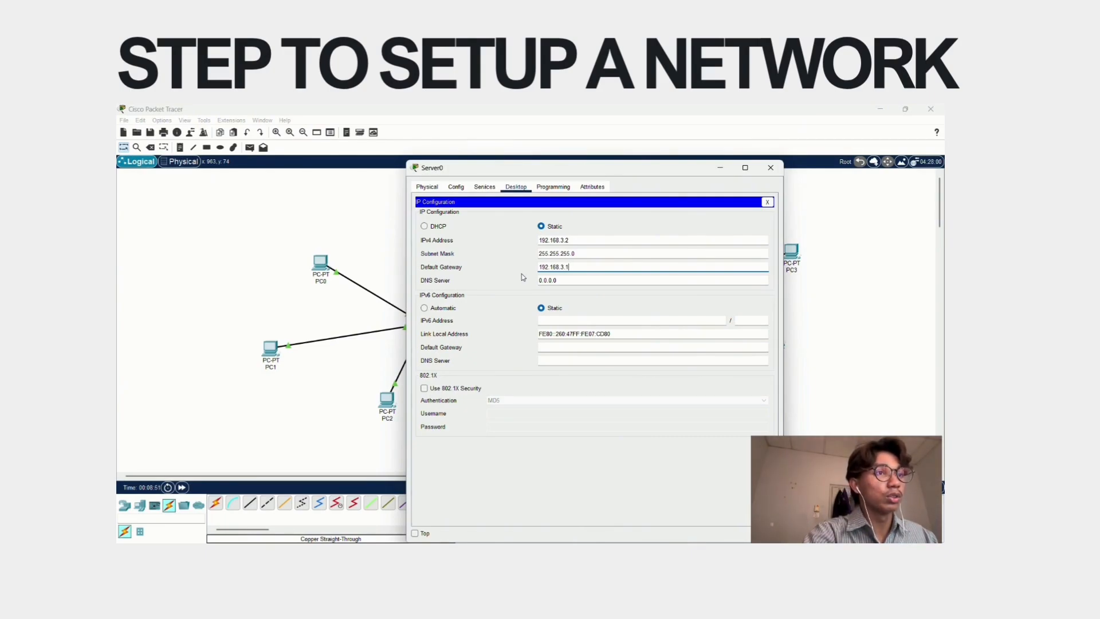
pyautogui.click(769, 168)
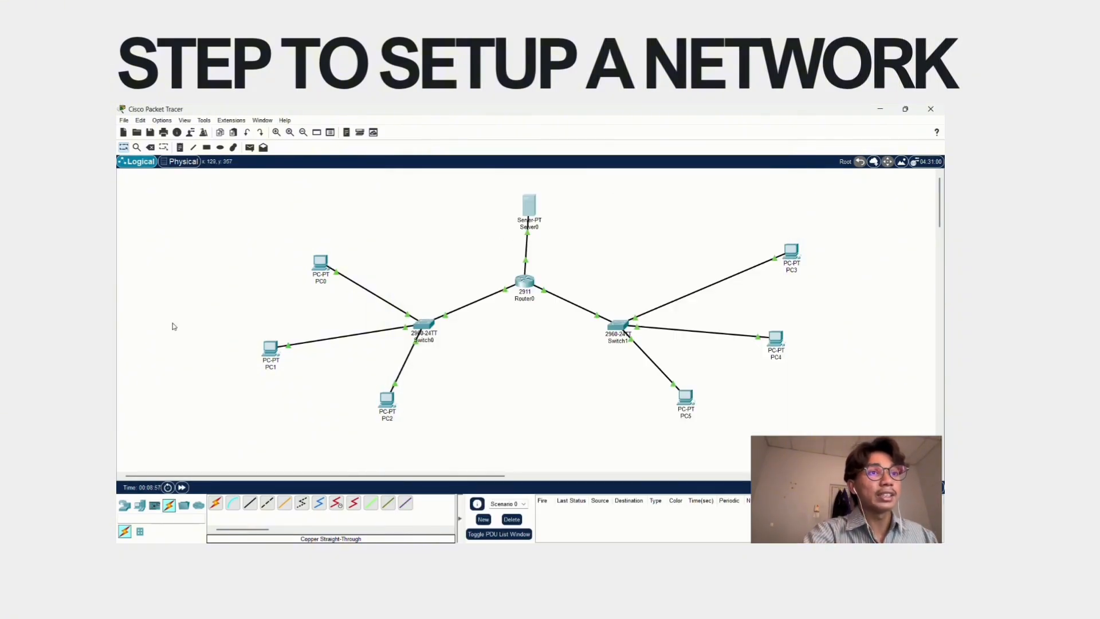
# Assign PC0 the static IPv4 address 192.168.1.2 with subnet mask 255.255.255.0 in its IP Configuration
pyautogui.click(320, 263)
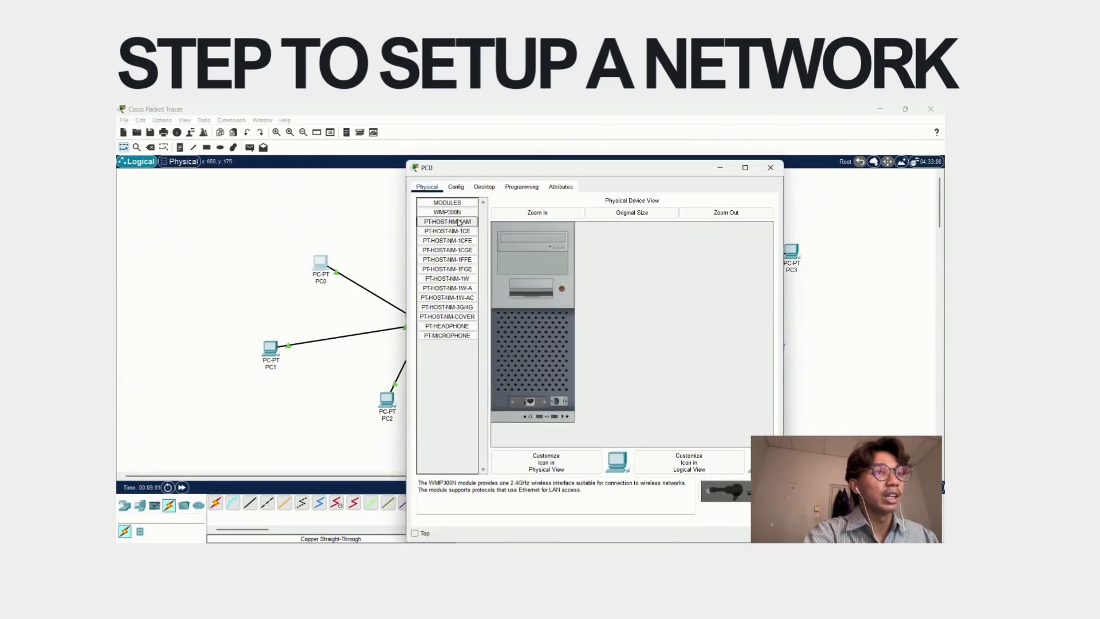
pyautogui.click(484, 187)
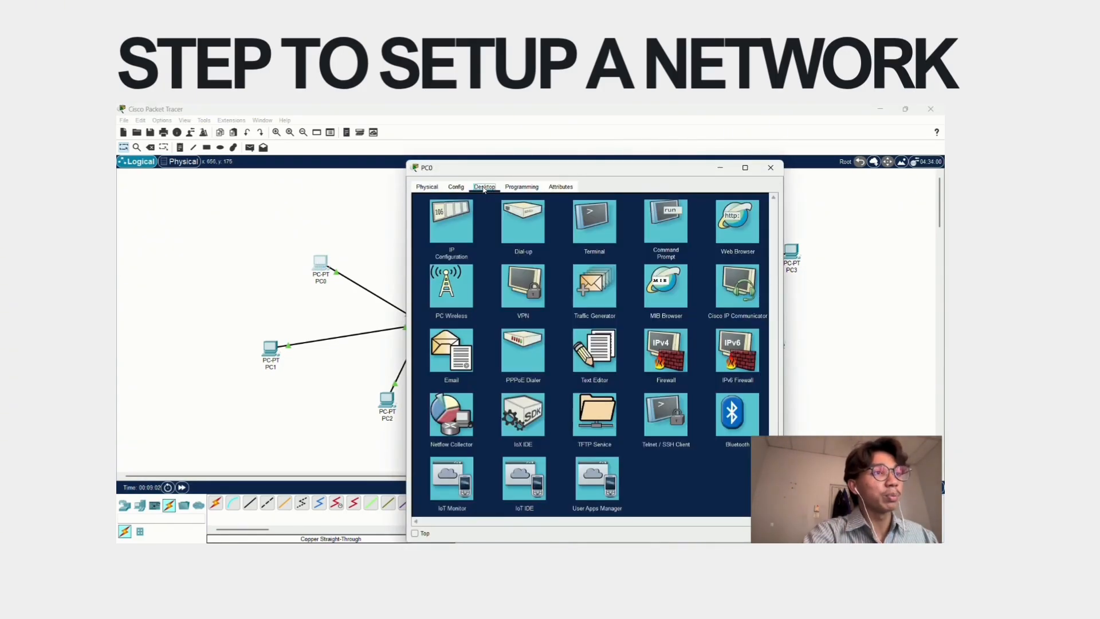
pyautogui.click(454, 236)
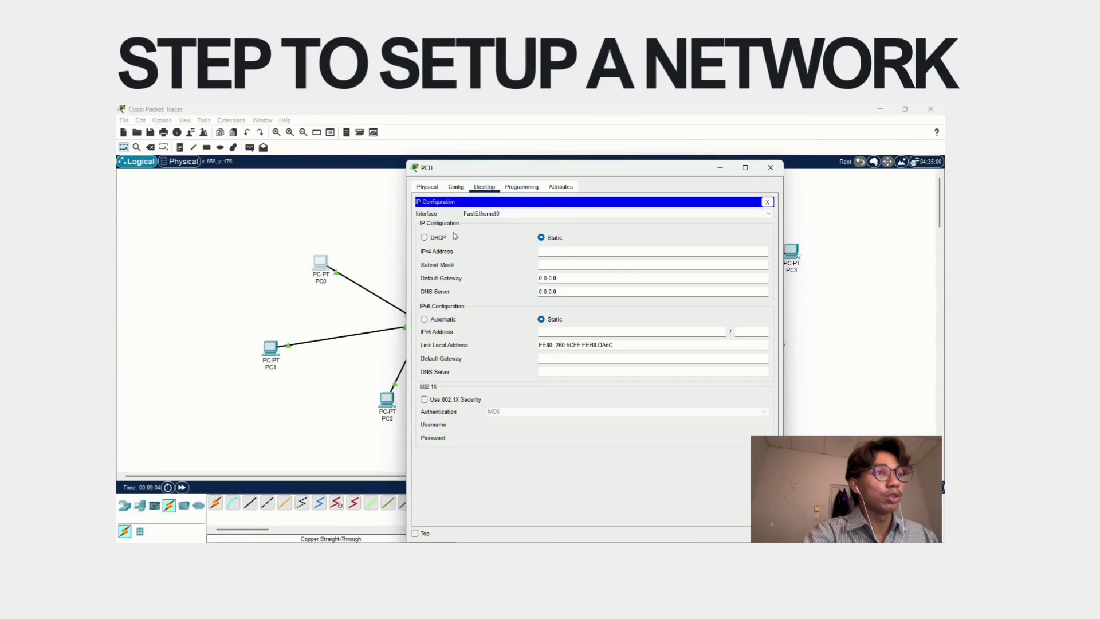
pyautogui.click(555, 254)
pyautogui.write('192')
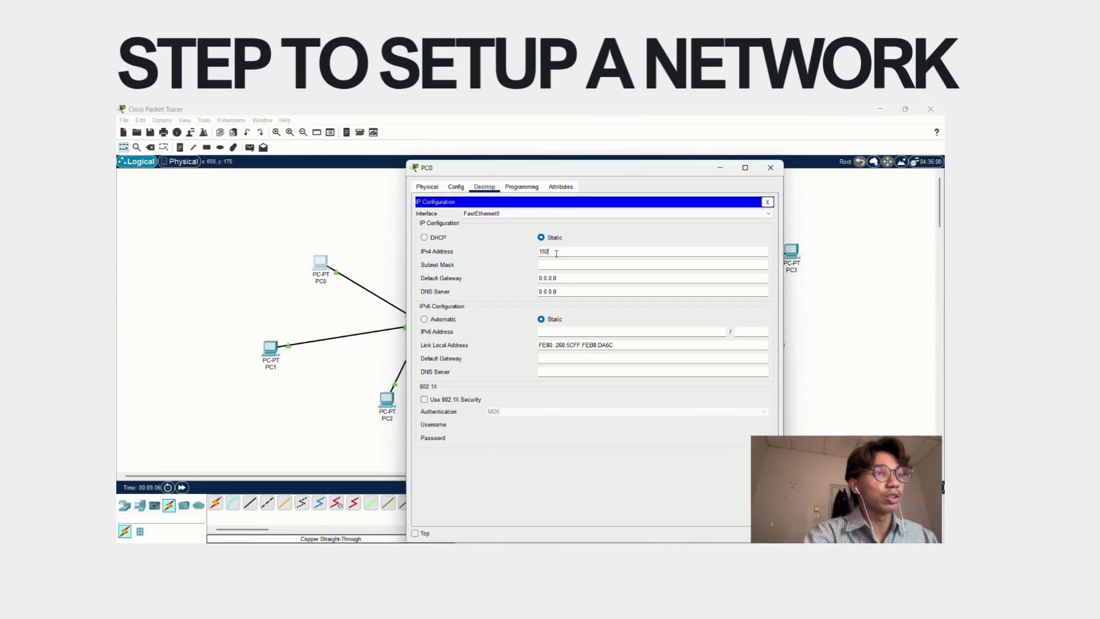
pyautogui.write('.168.1.2')
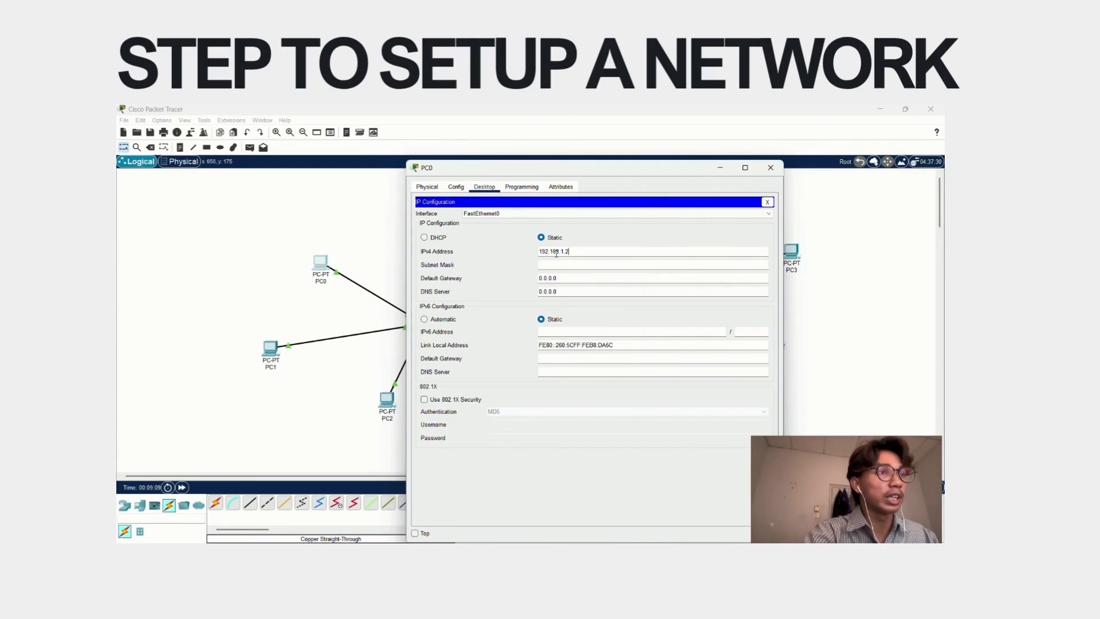
pyautogui.click(561, 264)
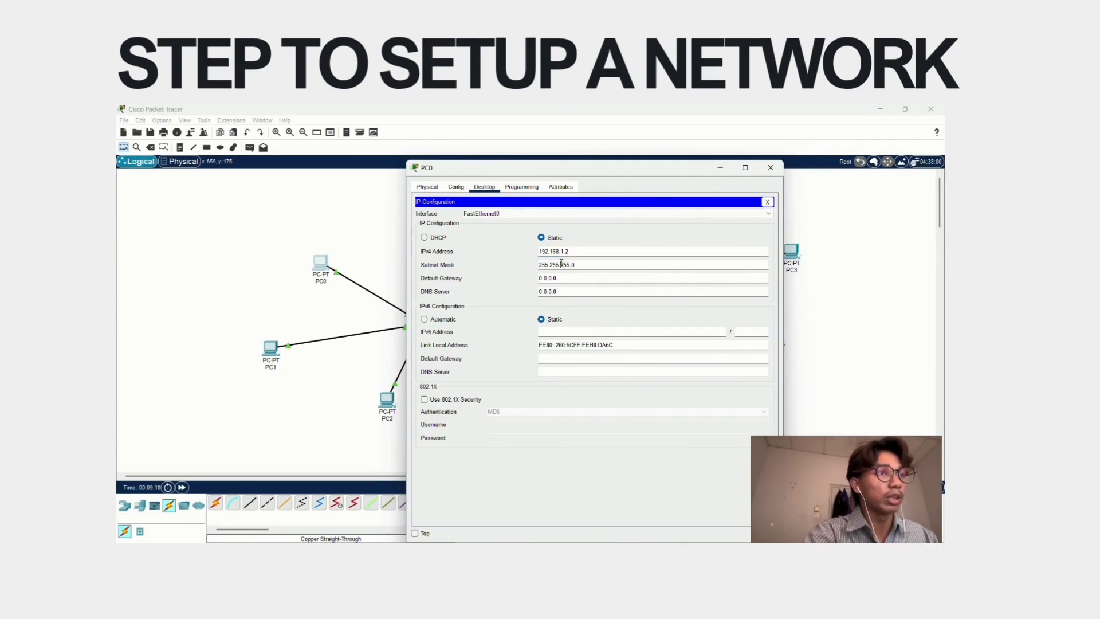
# Set PC0's IPv4 default gateway to 192.168.1.1 and close its configuration window
pyautogui.click(564, 279)
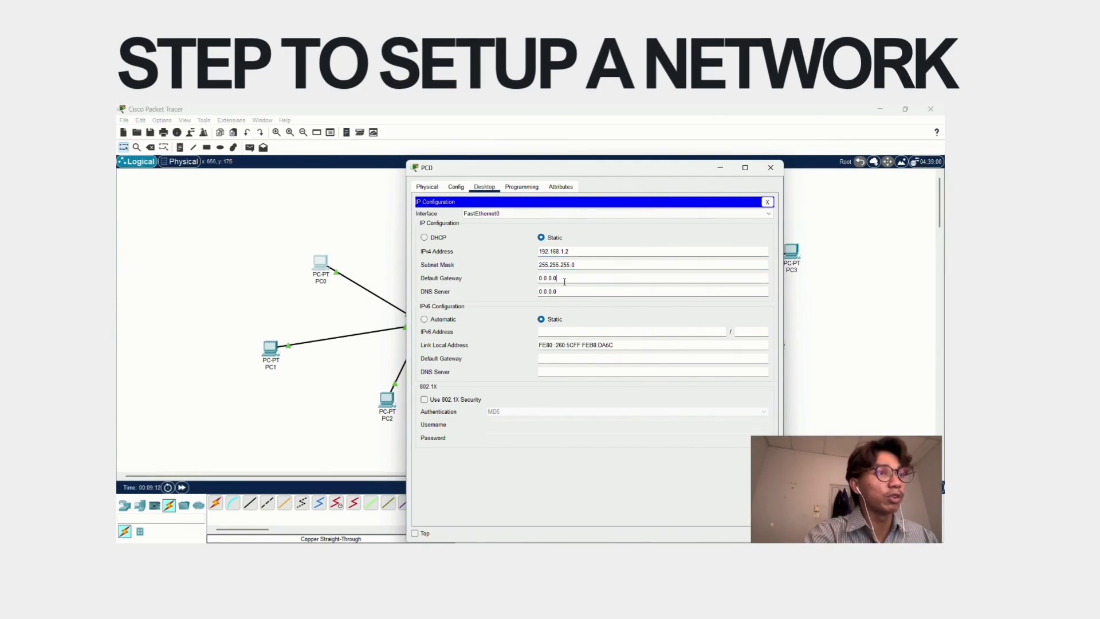
pyautogui.press('BackSpace')
pyautogui.press('BackSpace')
pyautogui.press('BackSpace')
pyautogui.press('BackSpace')
pyautogui.press('BackSpace')
pyautogui.press('BackSpace')
pyautogui.press('BackSpace')
pyautogui.write('192')
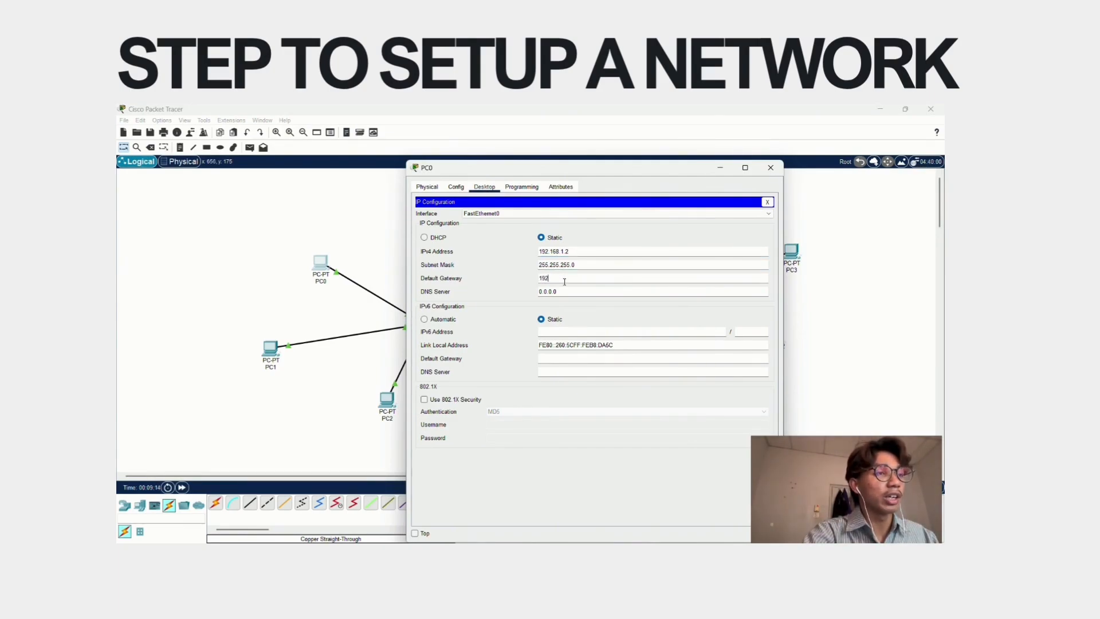
pyautogui.write('.1')
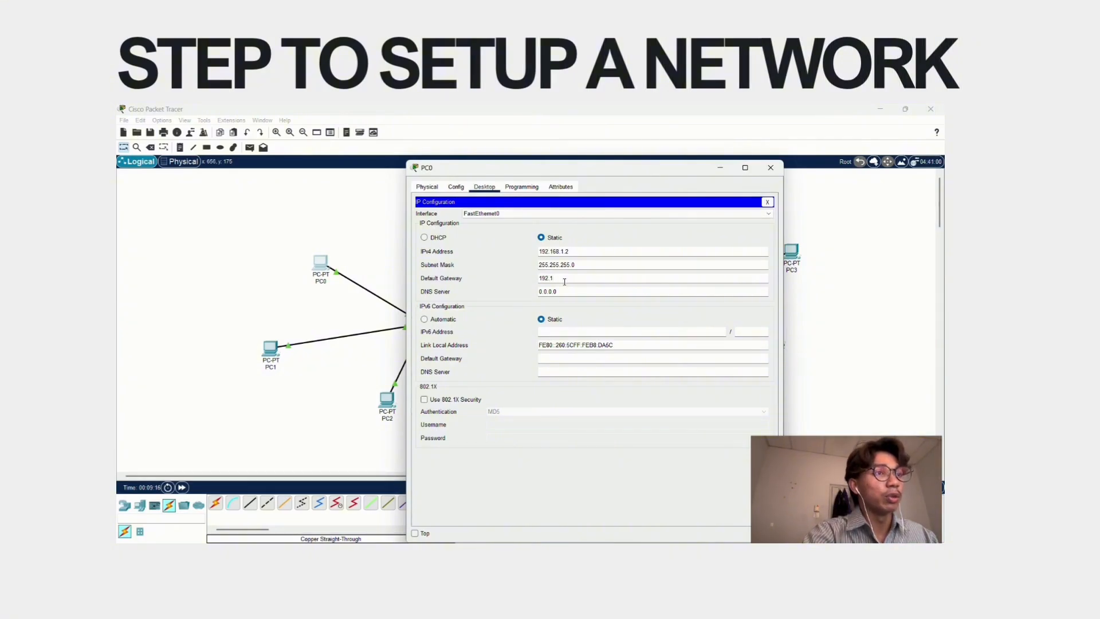
pyautogui.write('68.1.1')
pyautogui.click(771, 168)
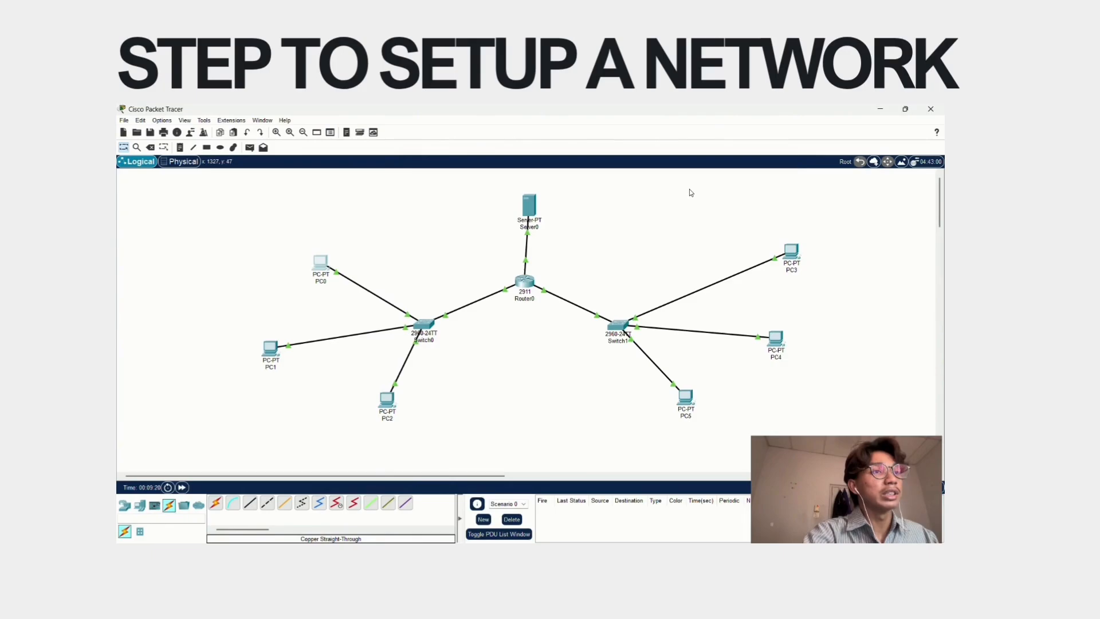
# Assign PC1 the static IPv4 address 192.168.1.3 with subnet mask 255.255.255.0 in its IP Configuration
pyautogui.click(271, 350)
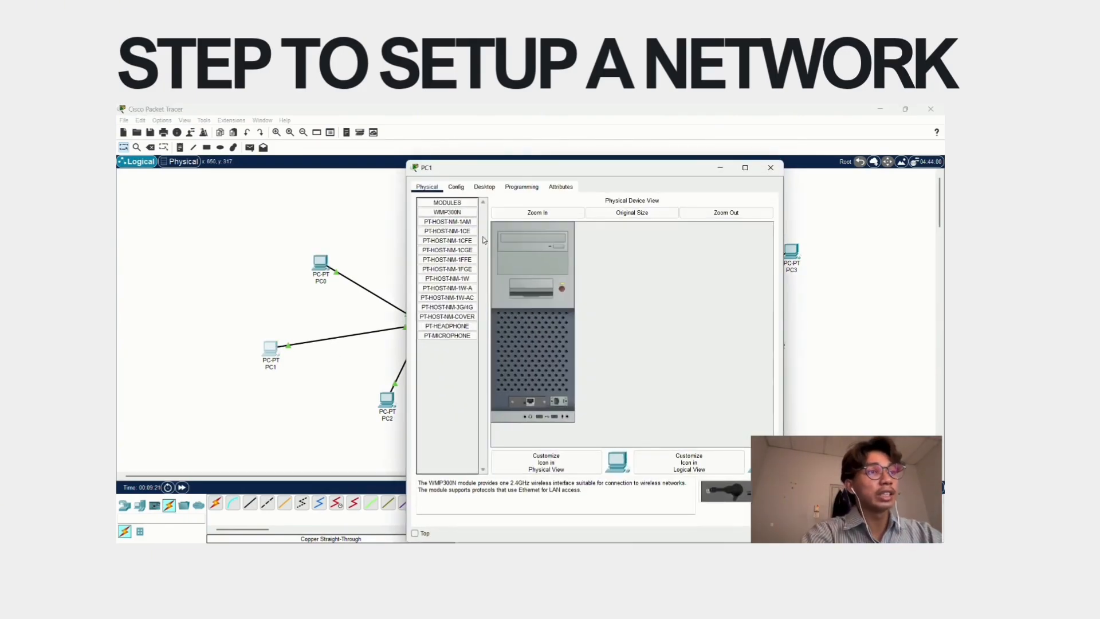
pyautogui.click(460, 191)
pyautogui.click(484, 187)
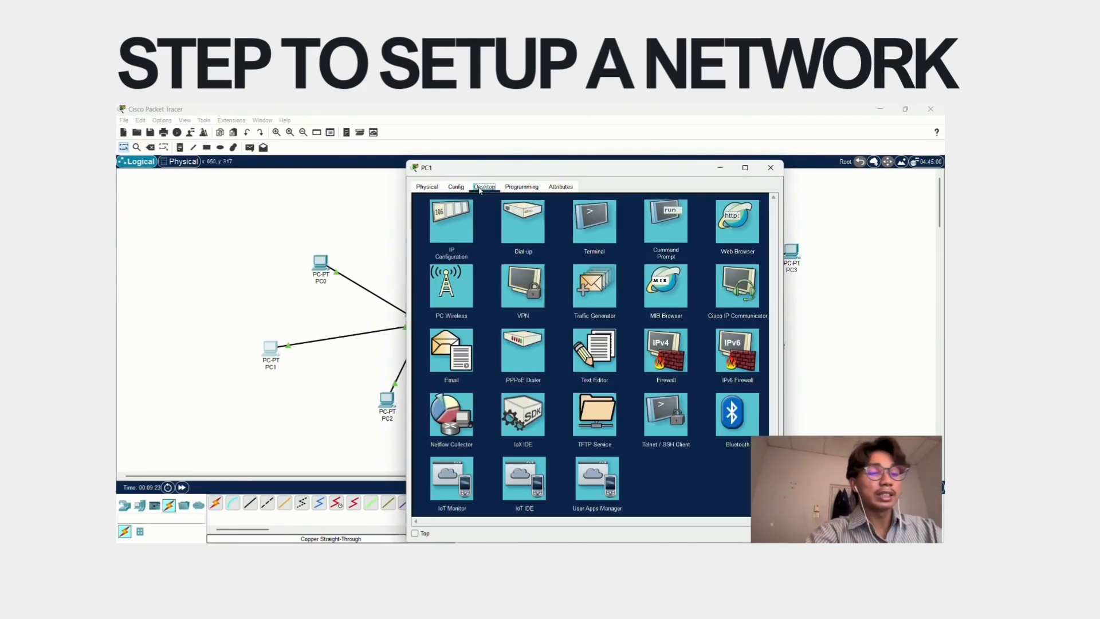
pyautogui.click(456, 240)
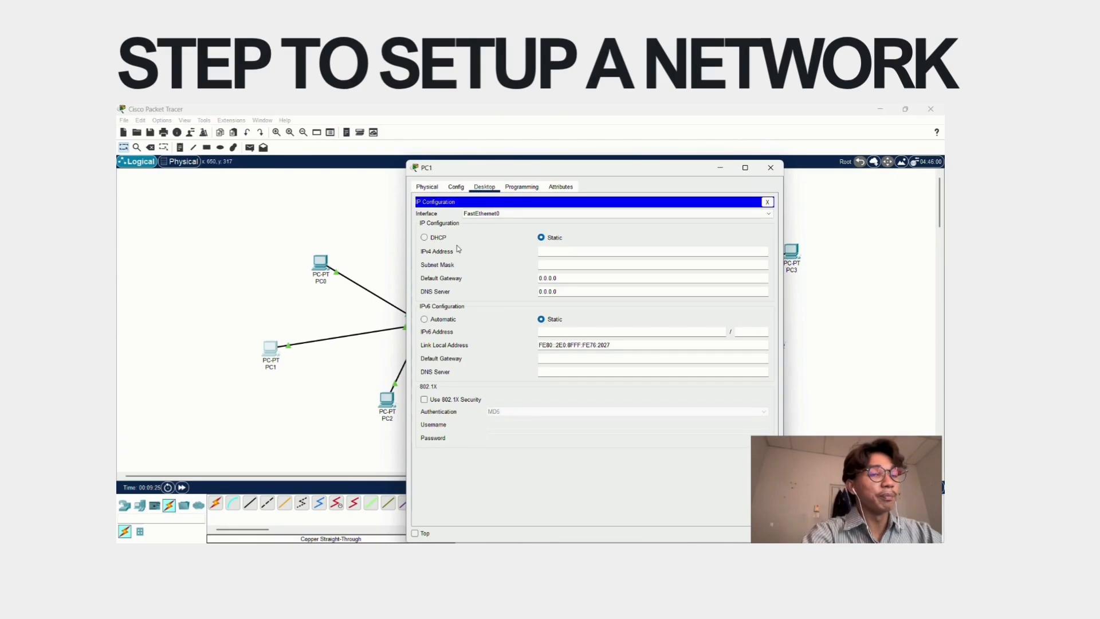
pyautogui.click(549, 250)
pyautogui.write('192.1')
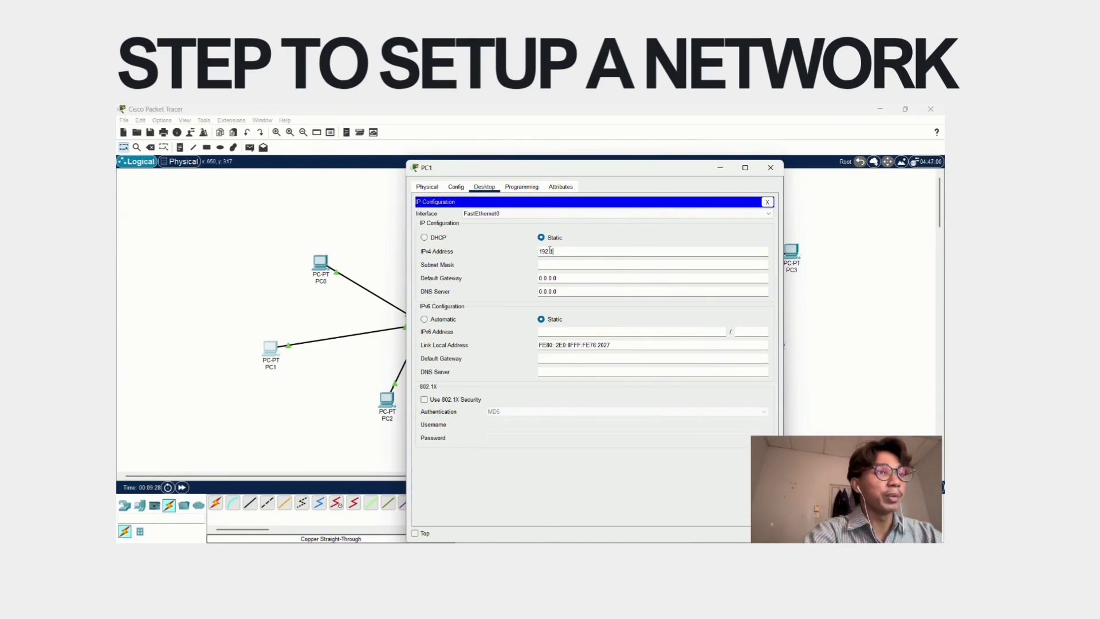
pyautogui.write('68')
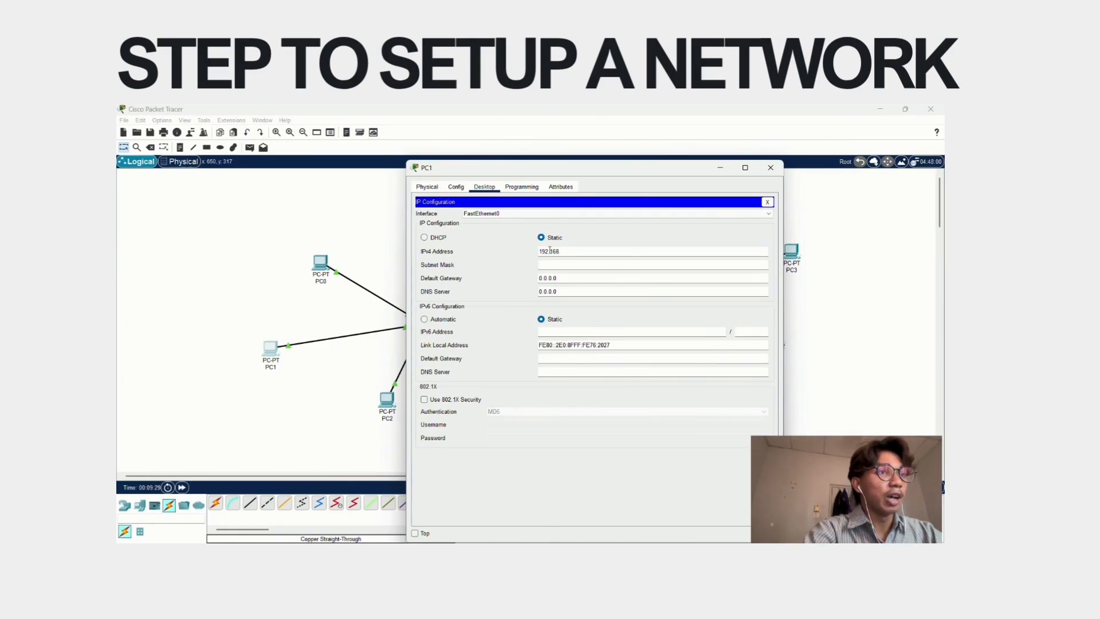
pyautogui.write('.1.3')
pyautogui.click(561, 267)
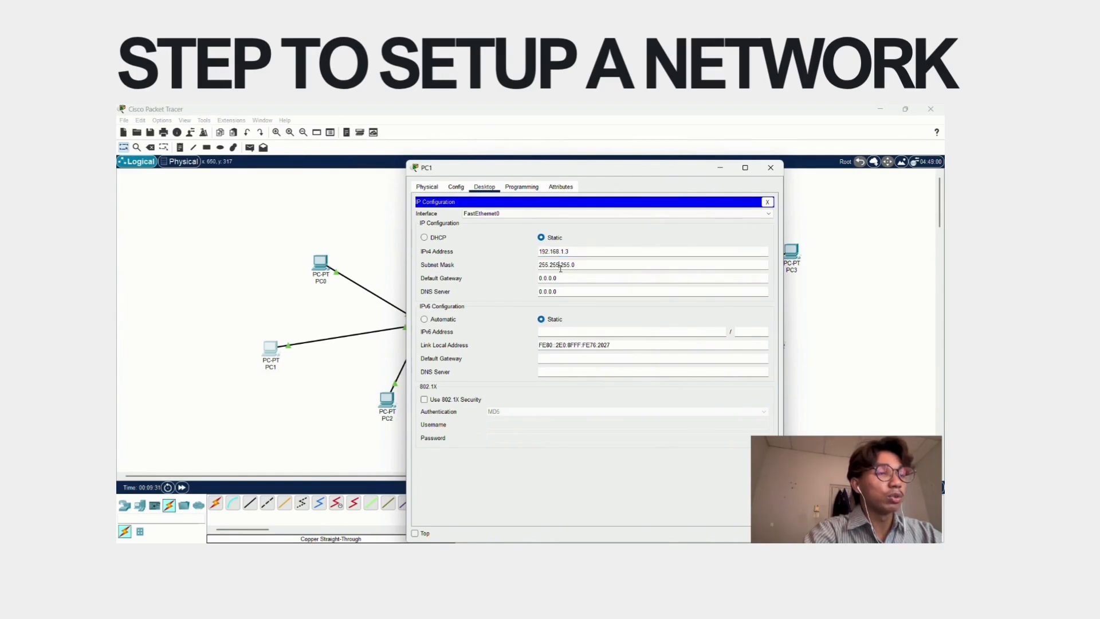
# Set PC1's IPv4 default gateway to 192.168.1.1 and close its configuration window
pyautogui.press('Tab')
pyautogui.write('19')
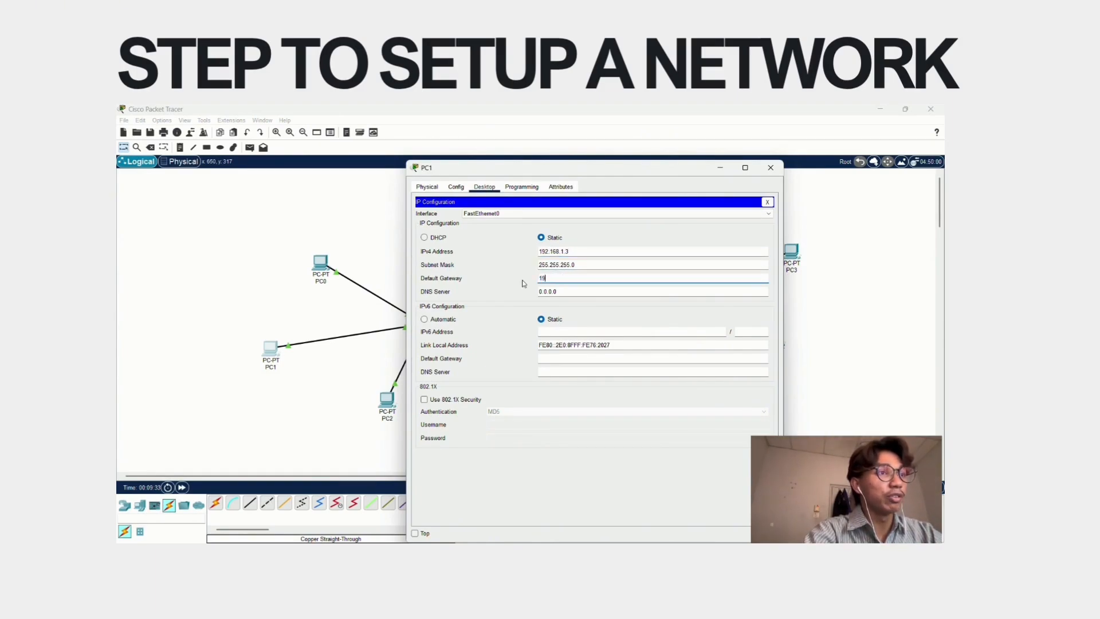
pyautogui.write('2.1')
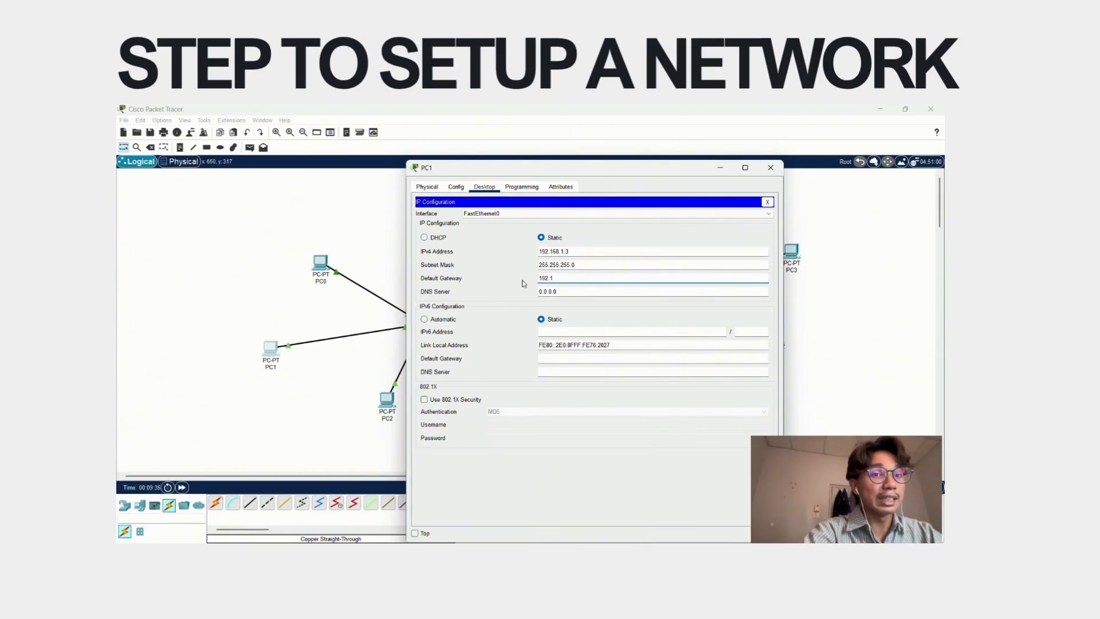
pyautogui.write('68.1.1')
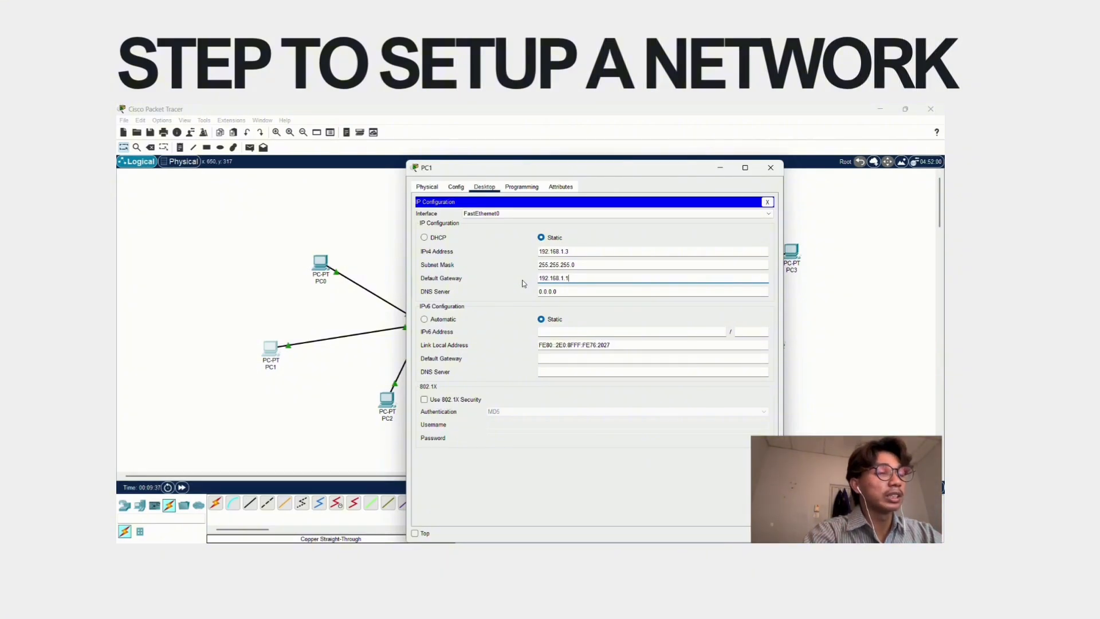
pyautogui.click(770, 168)
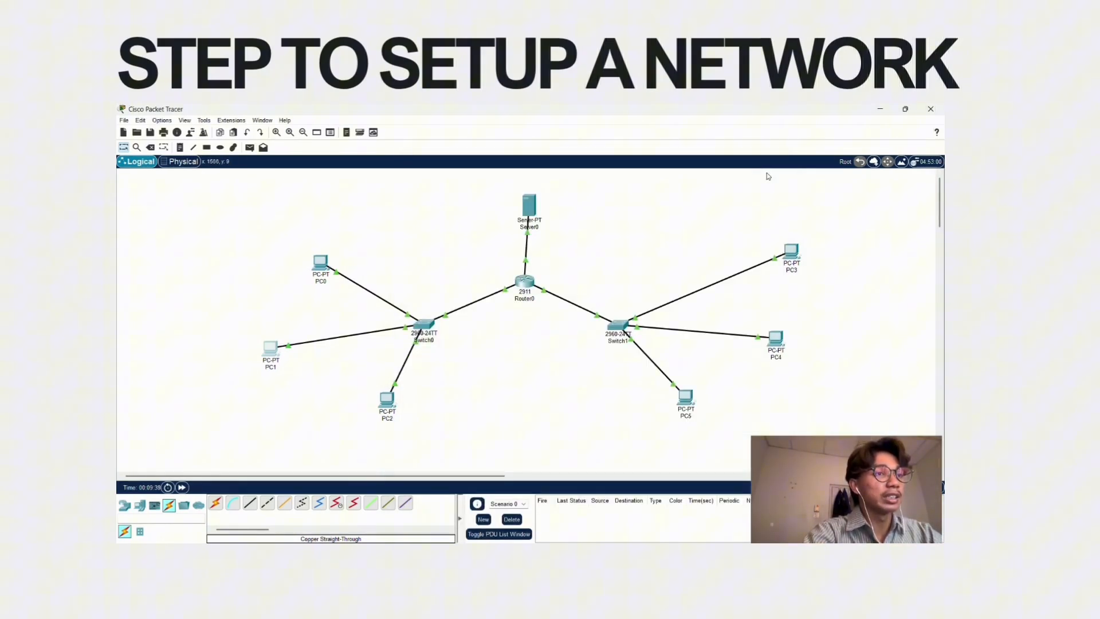
# Assign PC2 the static IPv4 address 192.168.1.4 with subnet mask 255.255.255.0 in its IP Configuration
pyautogui.click(389, 411)
pyautogui.click(475, 187)
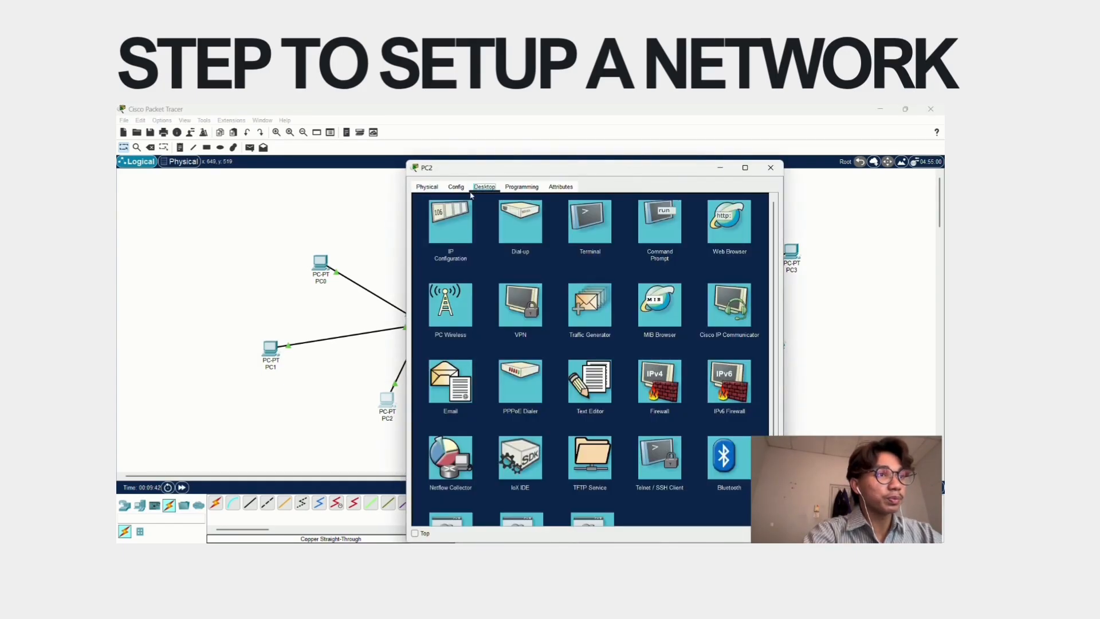
pyautogui.click(461, 220)
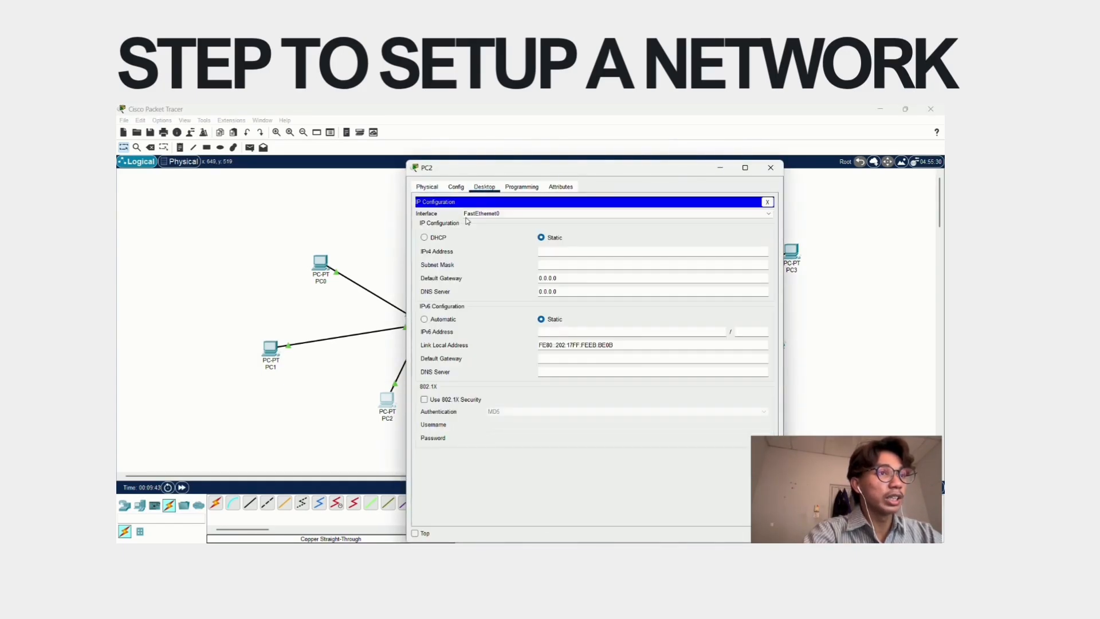
pyautogui.click(560, 250)
pyautogui.write('192.1')
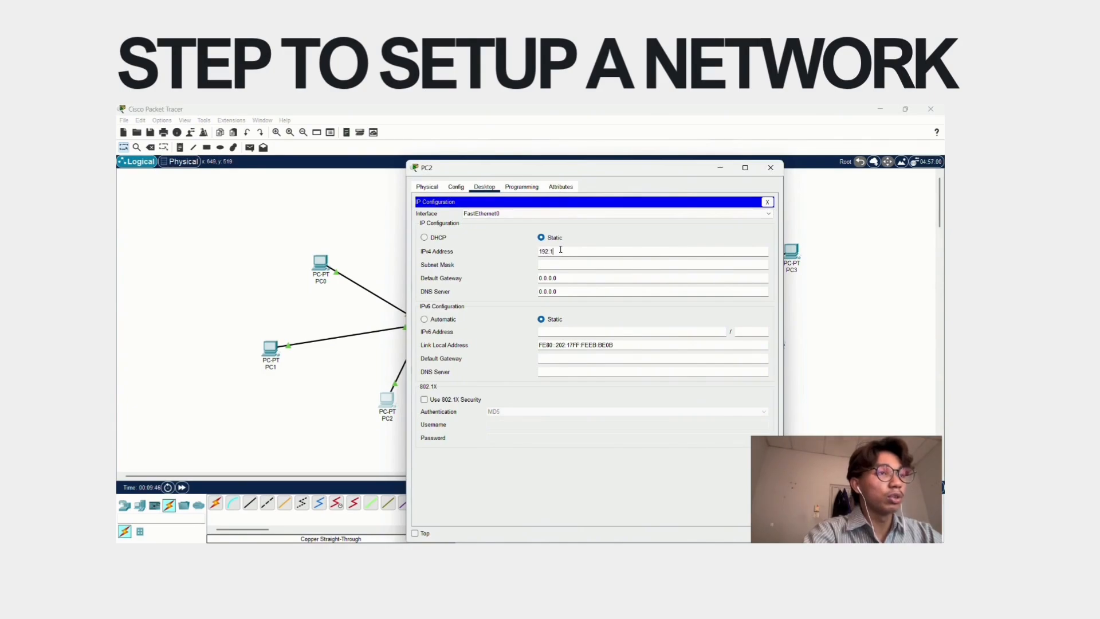
pyautogui.write('68.')
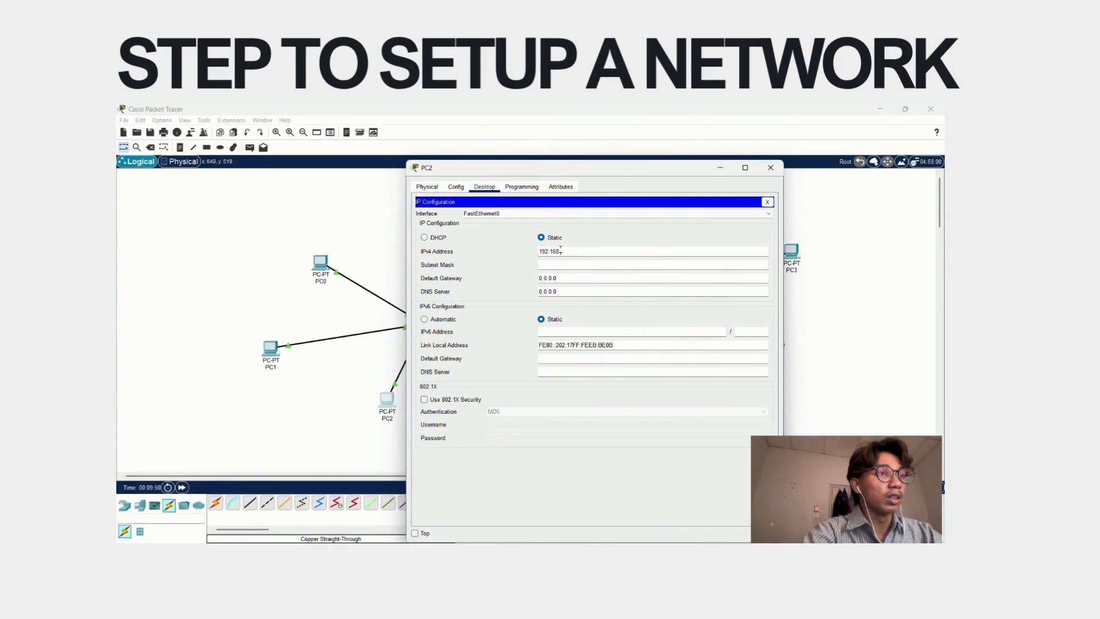
pyautogui.write('1.4')
pyautogui.click(564, 262)
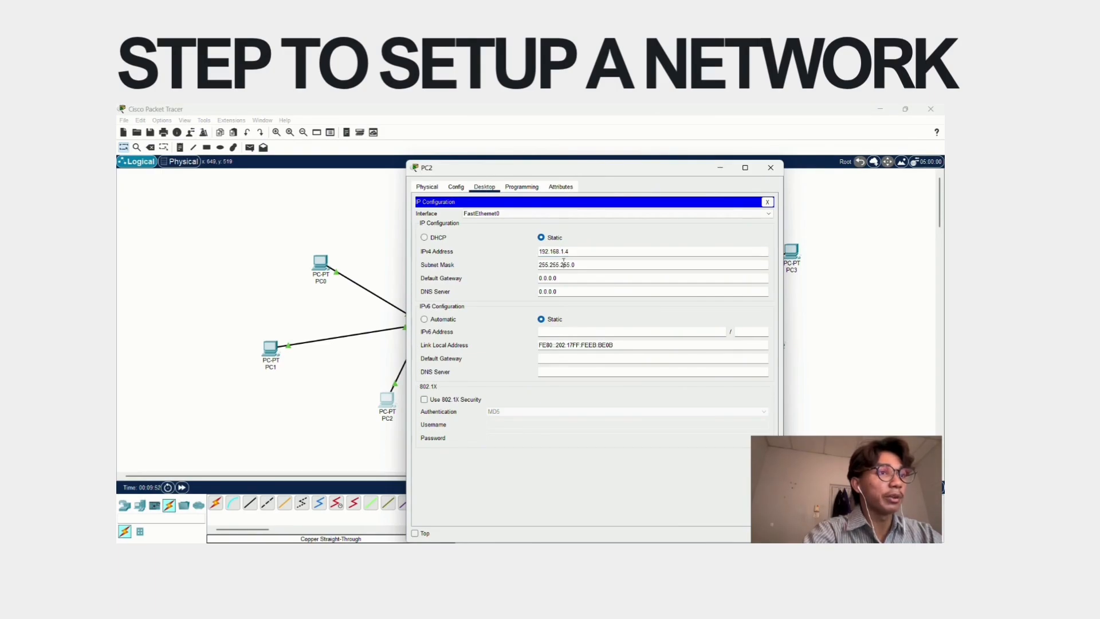
# Set PC2's IPv4 default gateway to 192.168.1.1 and close its configuration window
pyautogui.doubleClick(565, 282)
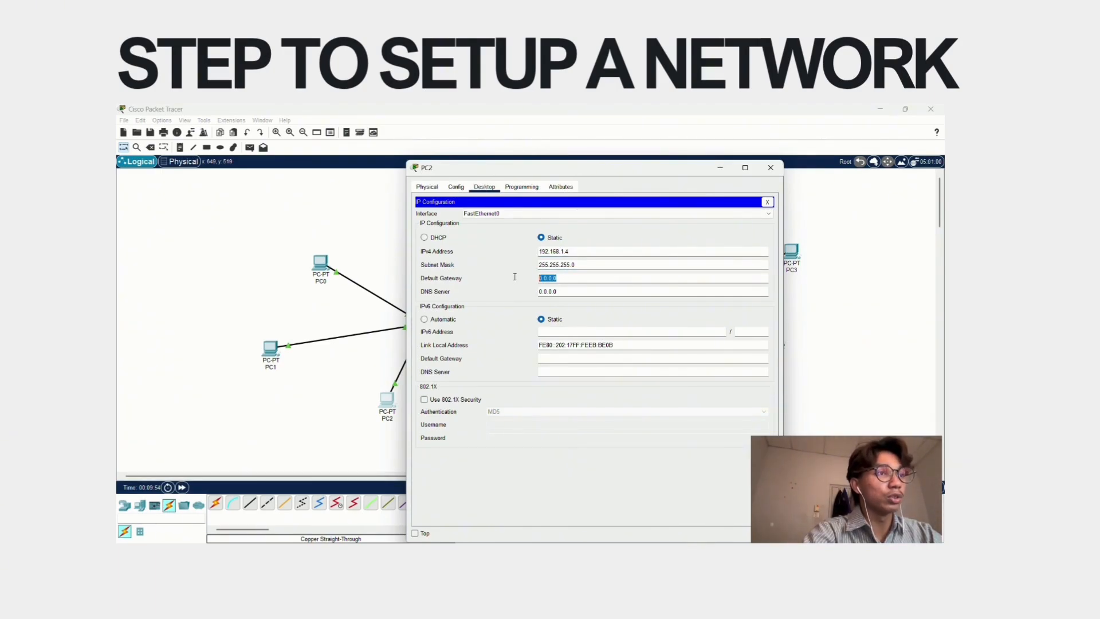
pyautogui.write('192.1')
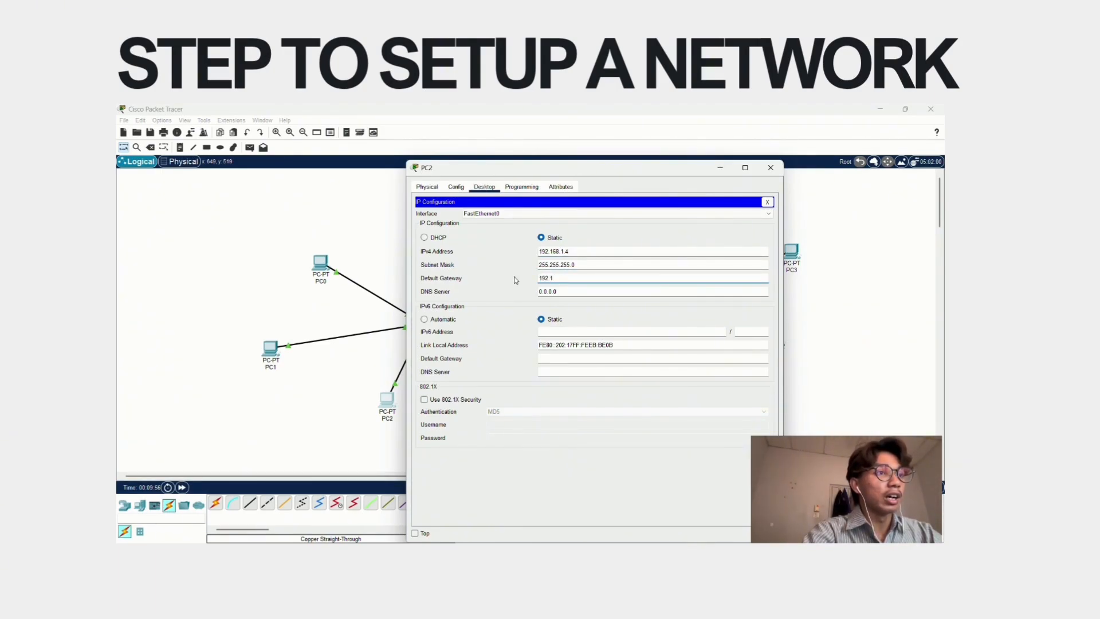
pyautogui.write('68')
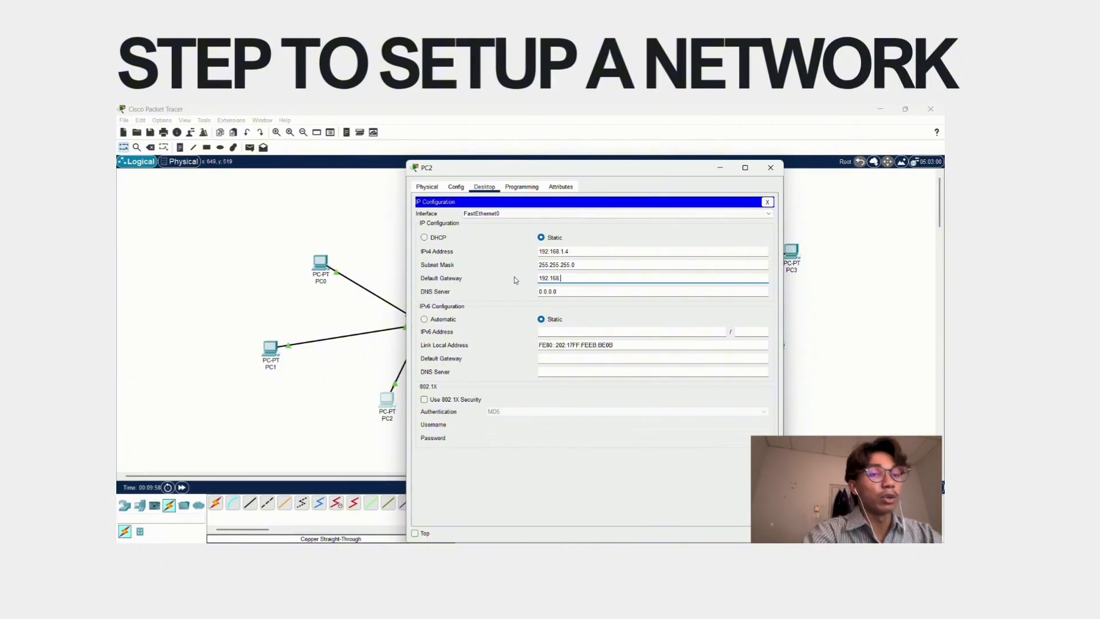
pyautogui.write('.1.1')
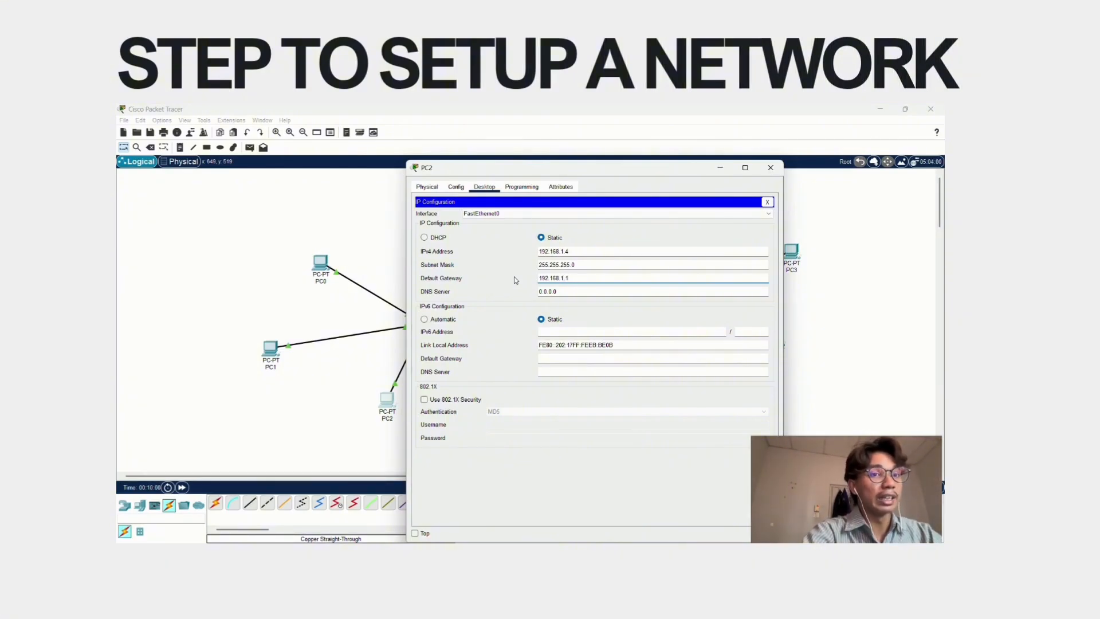
pyautogui.click(770, 167)
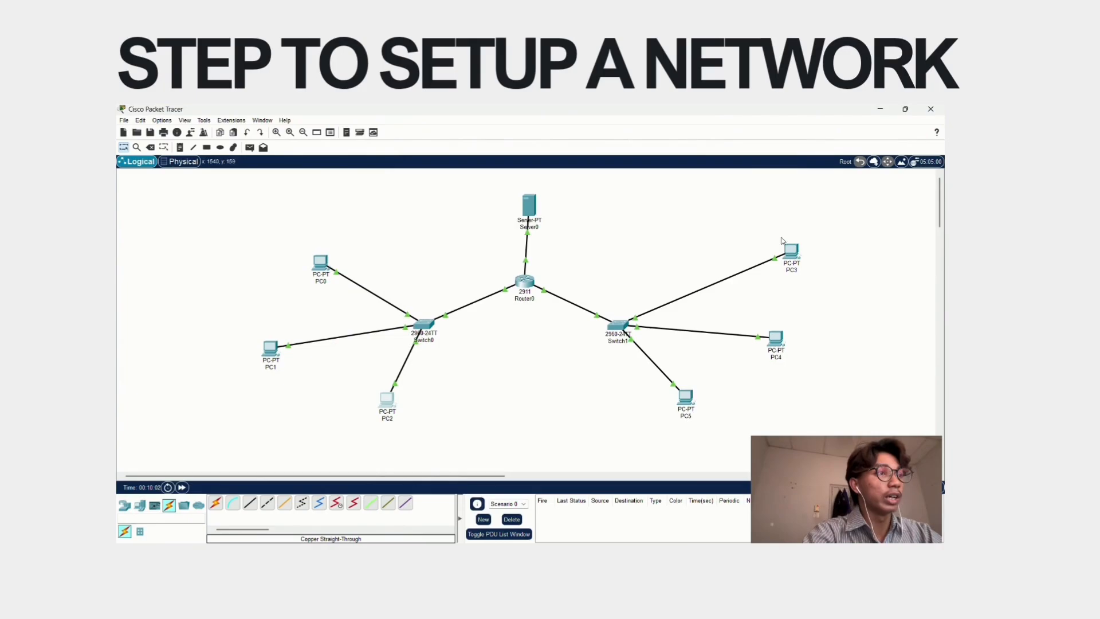
# Assign PC3 the static IPv4 address 192.168.2.2 with subnet mask 255.255.255.0 in its IP Configuration
pyautogui.click(791, 252)
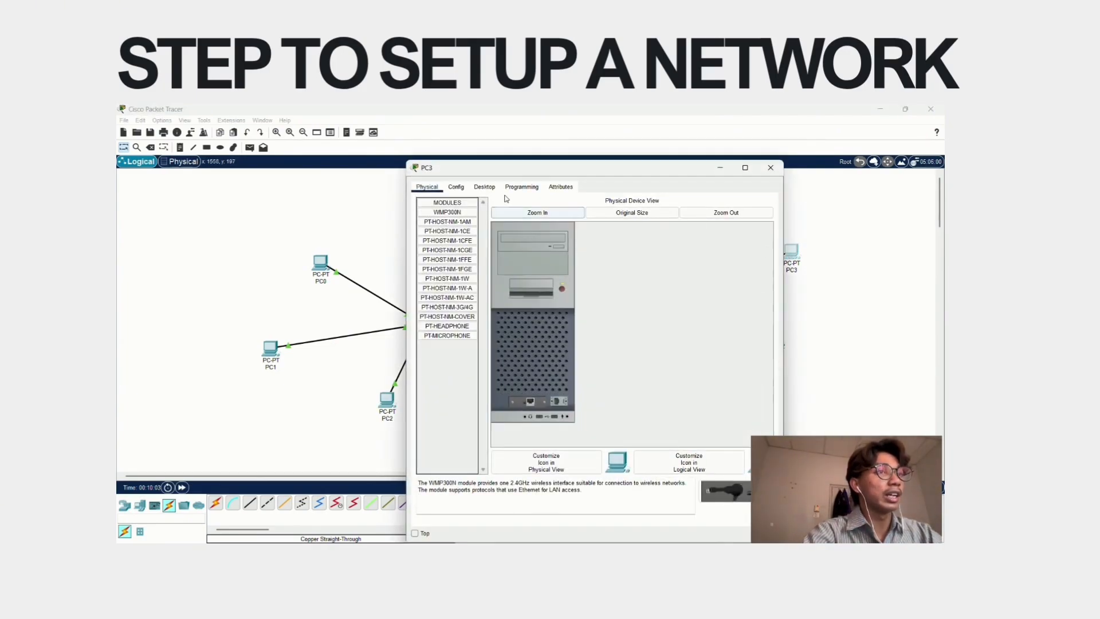
pyautogui.click(484, 187)
pyautogui.click(439, 232)
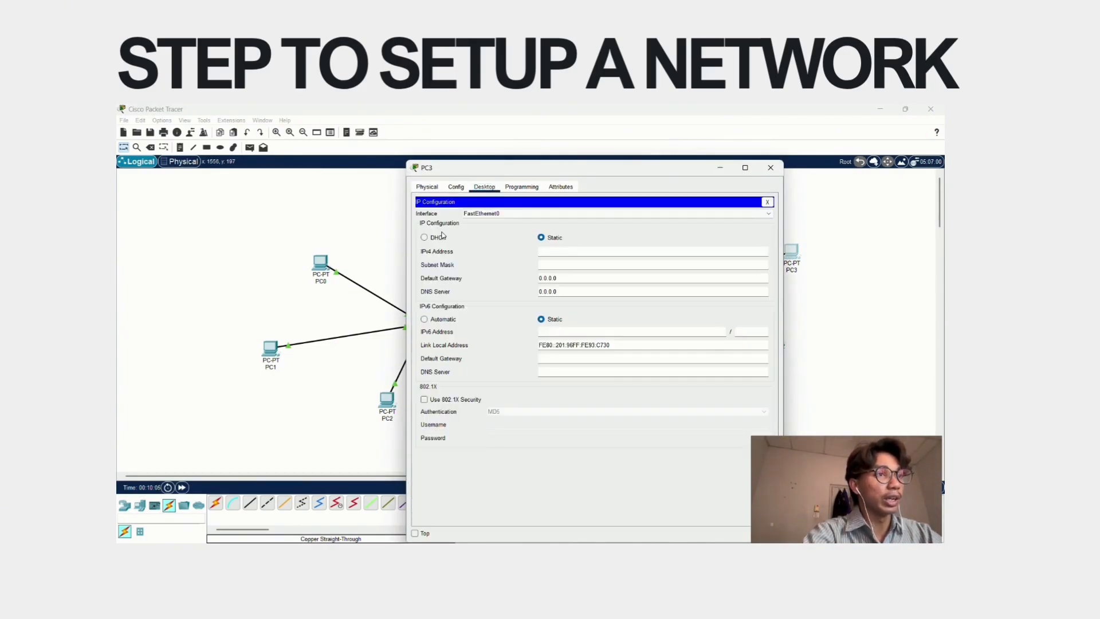
pyautogui.click(549, 253)
pyautogui.write('192')
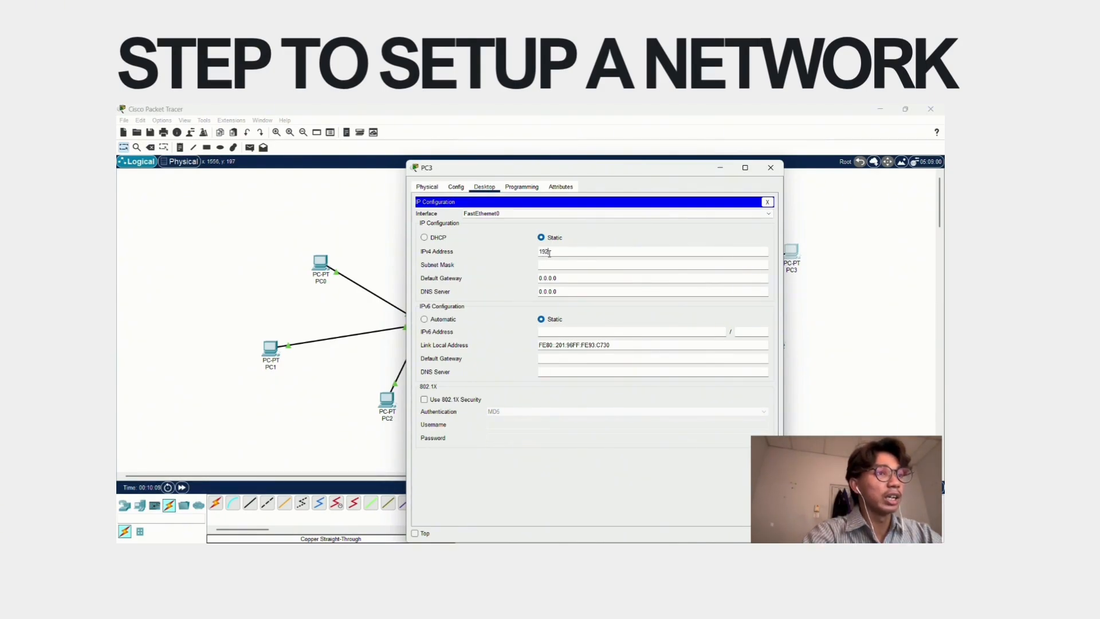
pyautogui.write('.168.2')
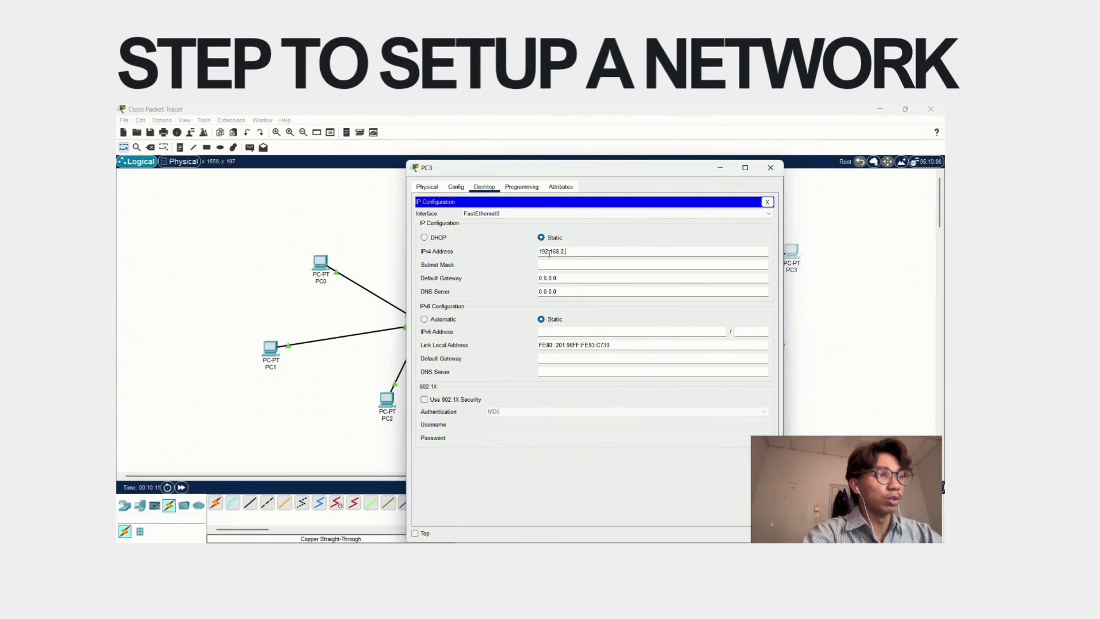
pyautogui.write('.2')
pyautogui.click(555, 264)
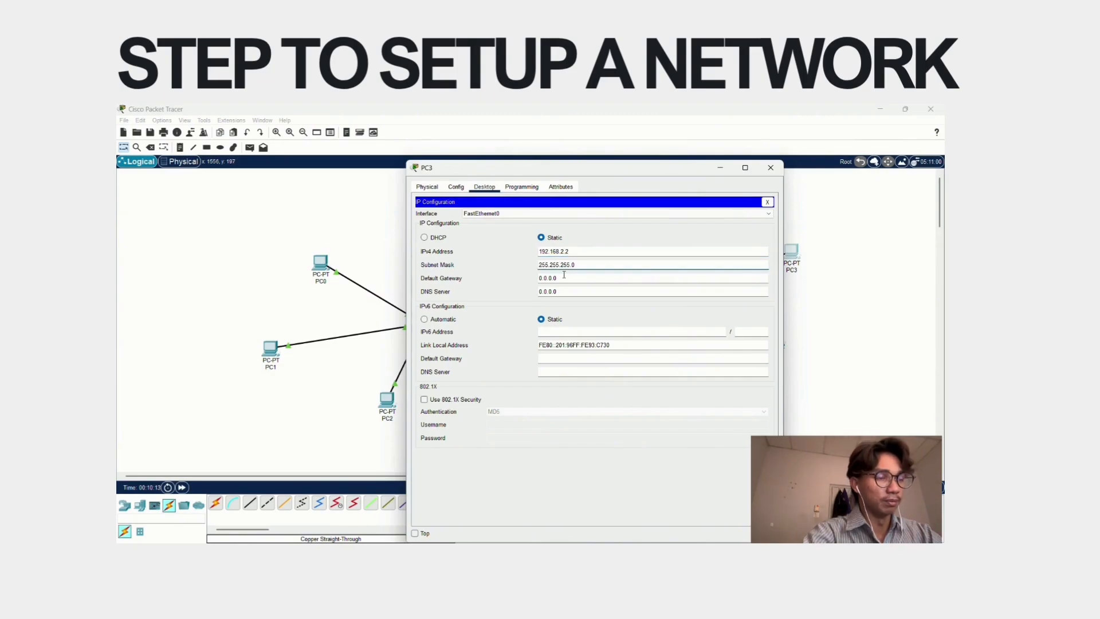
# Set PC3's IPv4 default gateway to 192.168.2.2 and close its configuration window
pyautogui.press('Tab')
pyautogui.write('192')
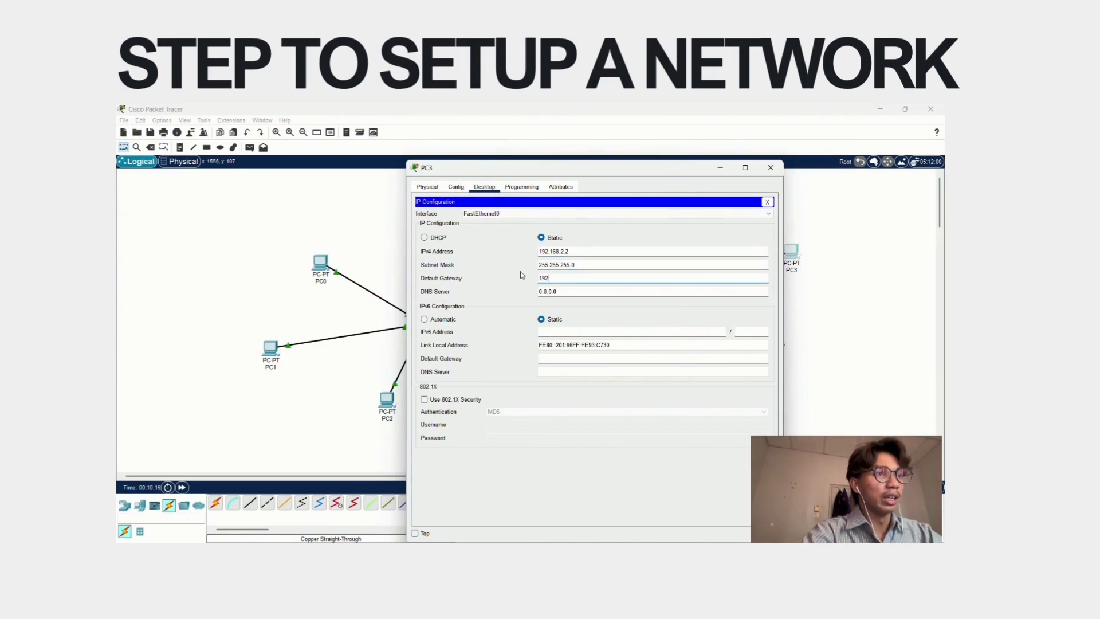
pyautogui.write('.16')
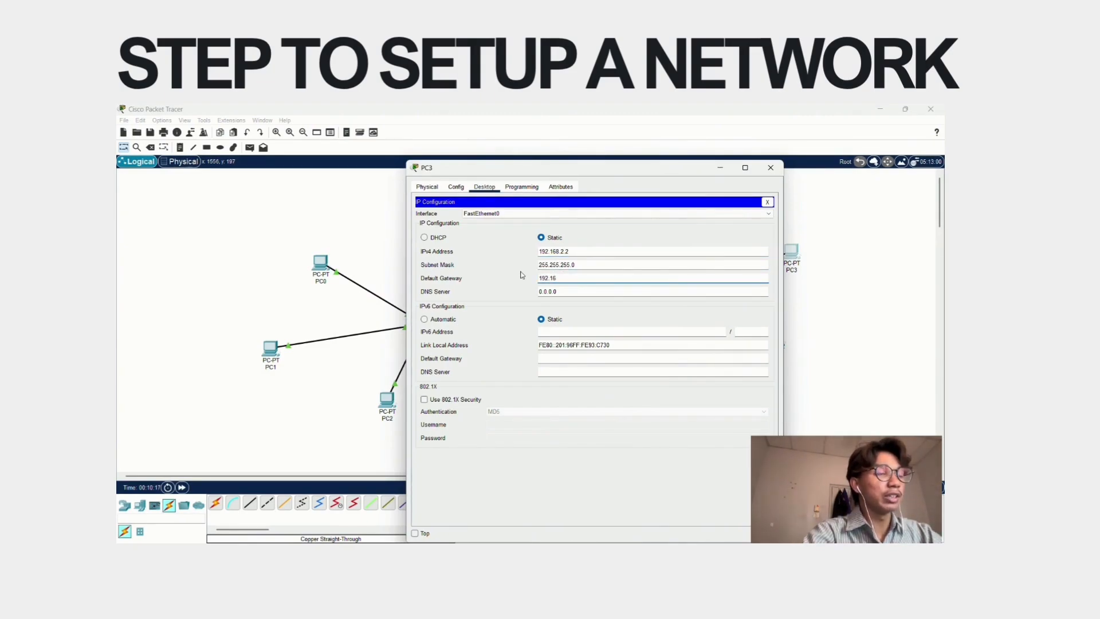
pyautogui.write('8.2.2')
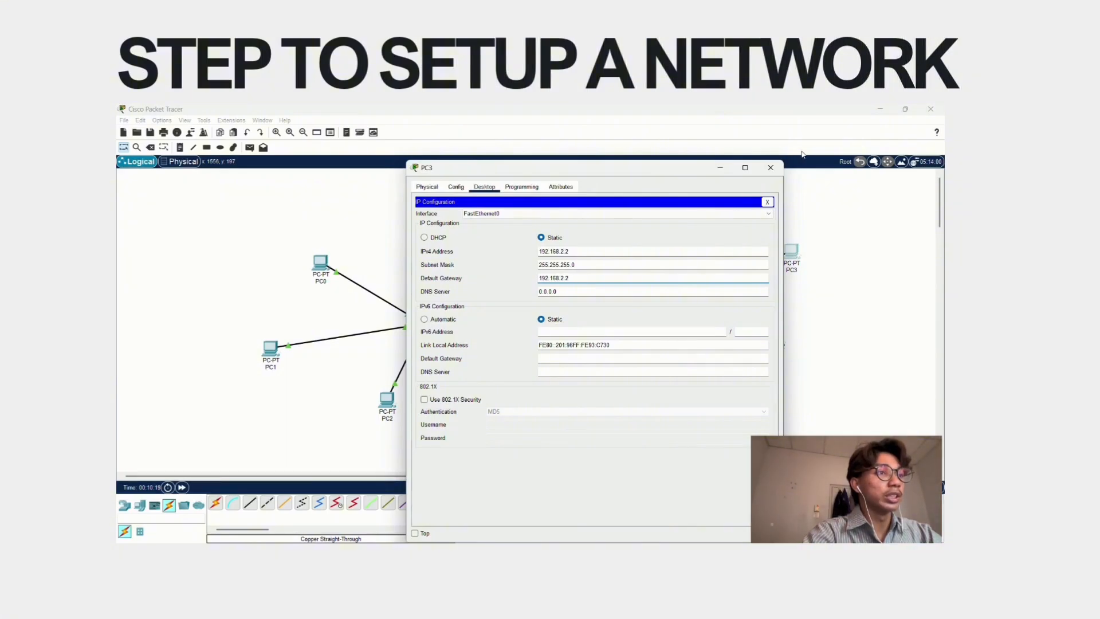
pyautogui.click(770, 167)
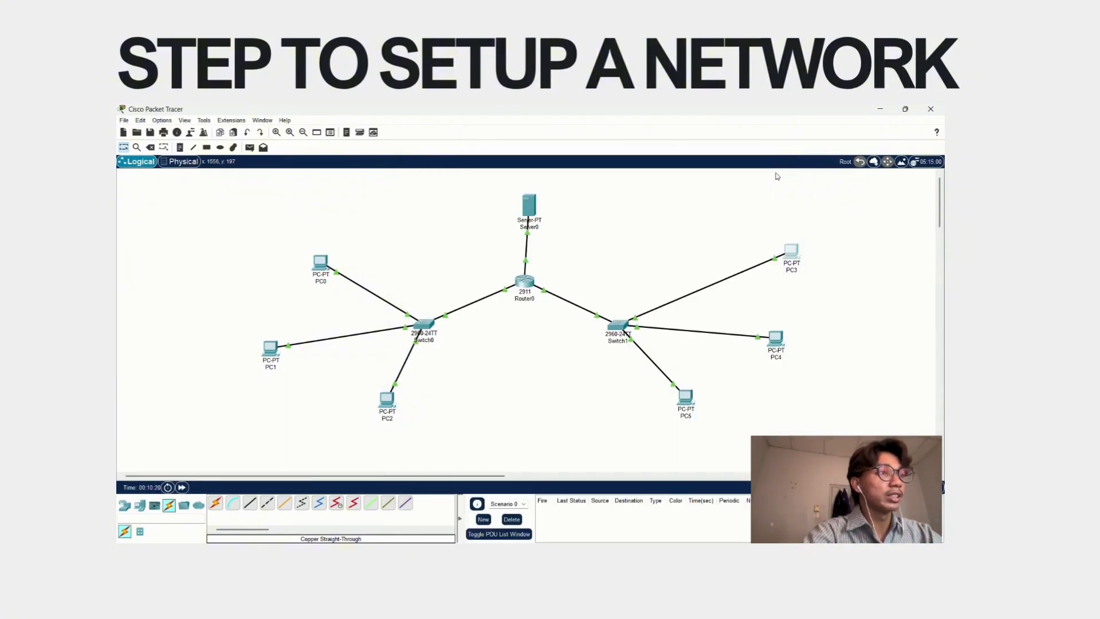
# Reopen PC3's IP Configuration, correct the IPv4 default gateway to 192.168.2.1, and close its configuration window
pyautogui.click(795, 255)
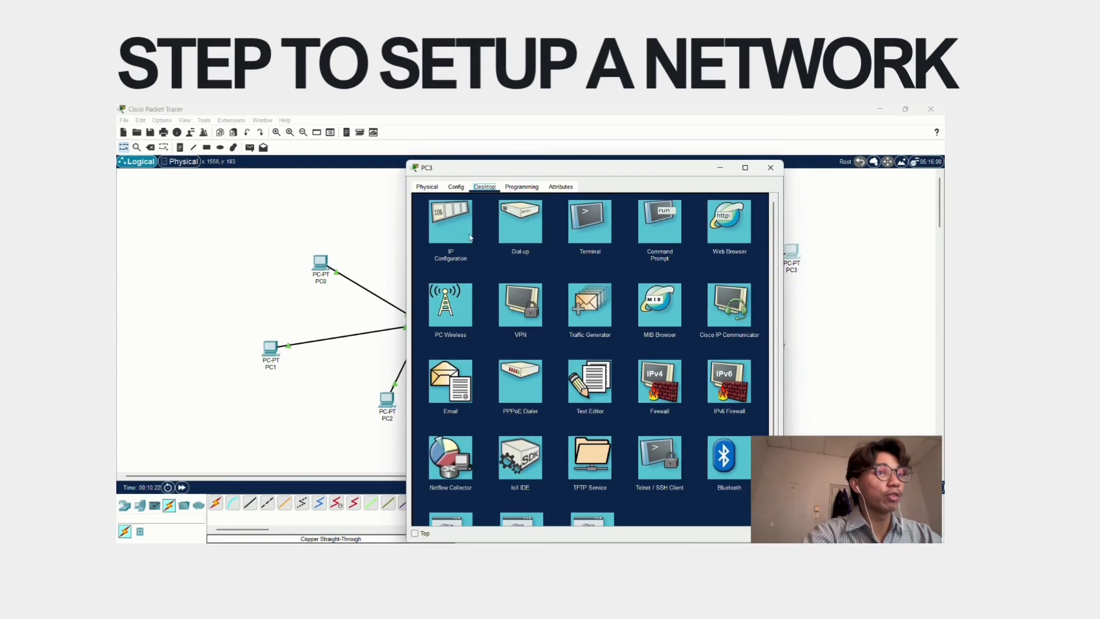
pyautogui.click(462, 236)
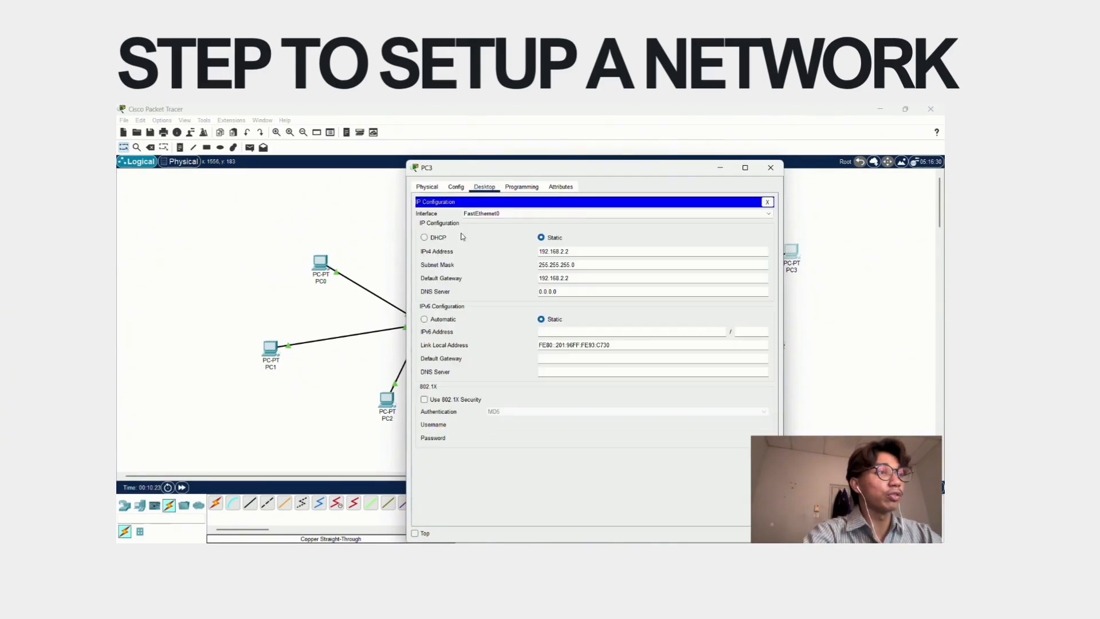
pyautogui.click(574, 279)
pyautogui.press('BackSpace')
pyautogui.press('BackSpace')
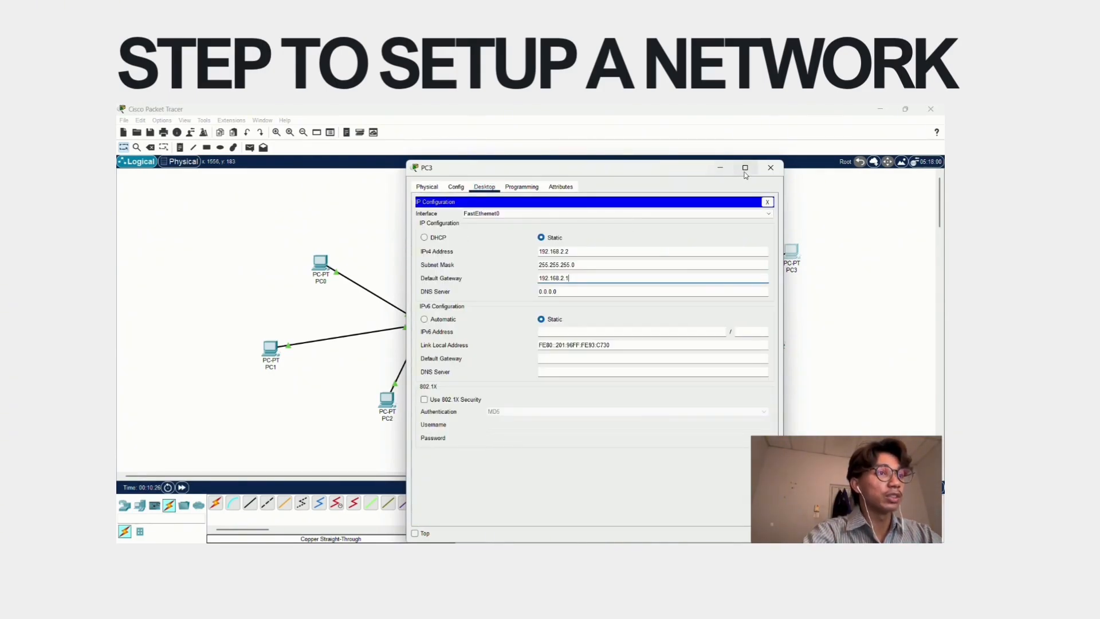
pyautogui.click(770, 167)
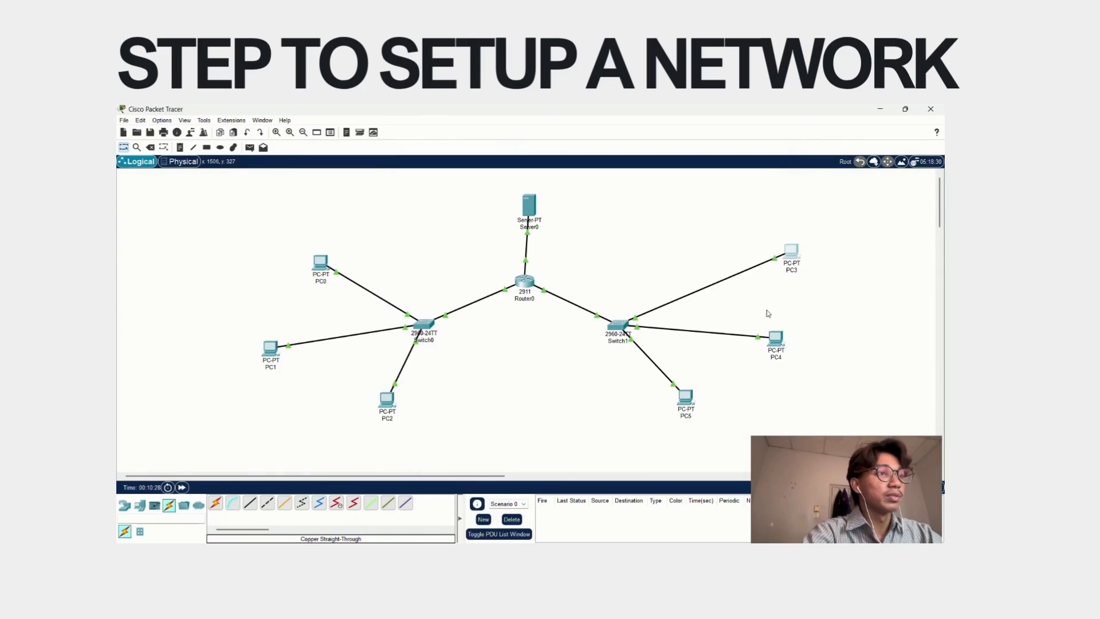
# Assign PC4 the static IPv4 address 192.168.2.3 with subnet mask 255.255.255.0 in its IP Configuration
pyautogui.click(775, 339)
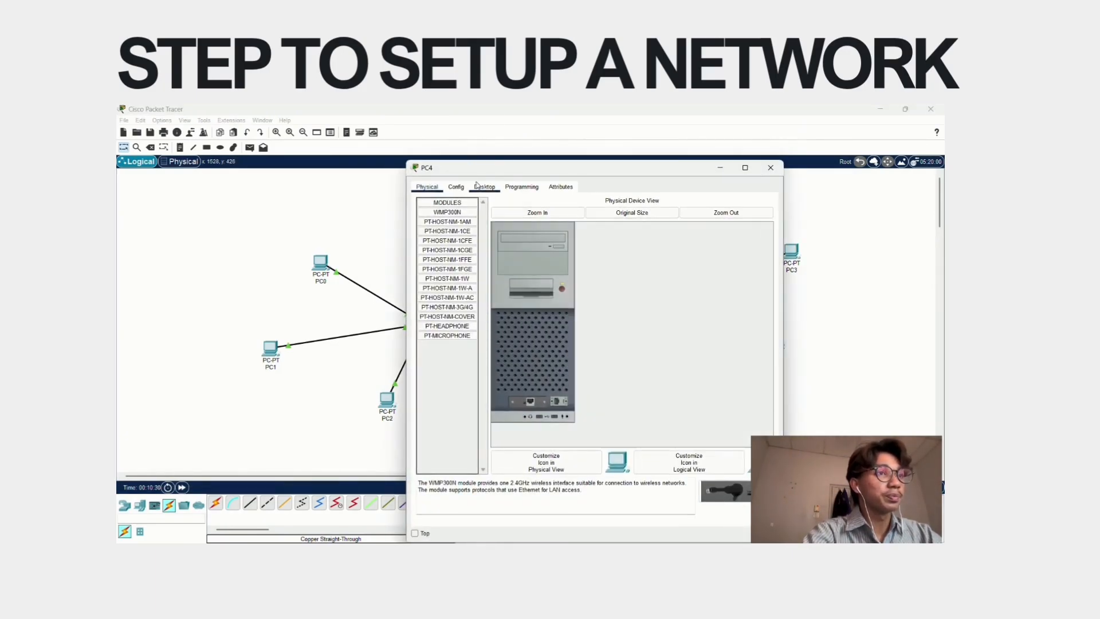
pyautogui.click(496, 187)
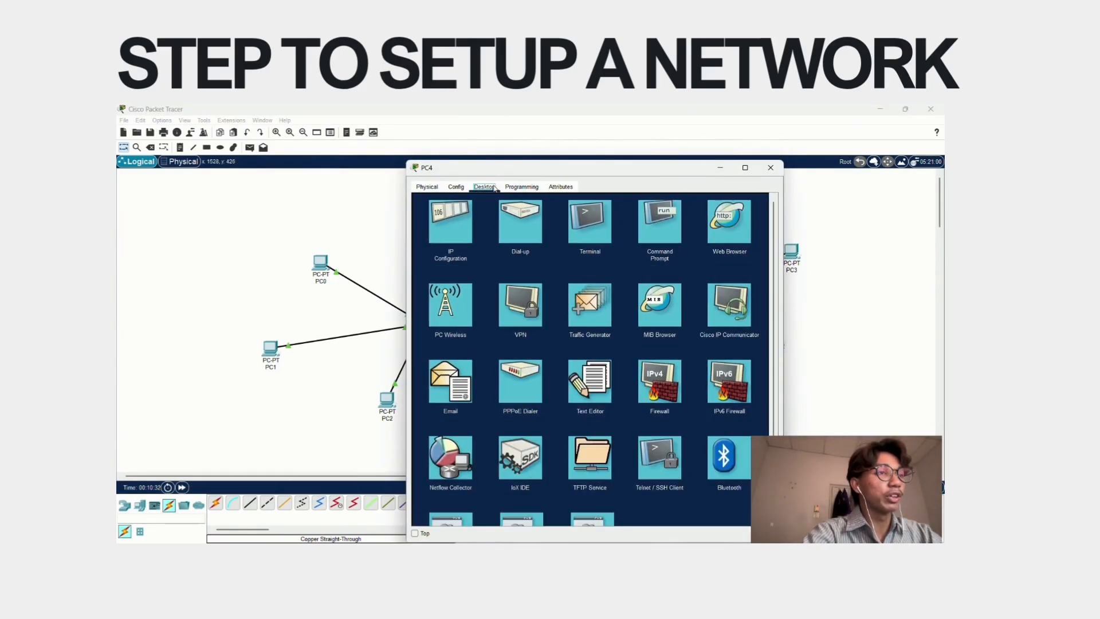
pyautogui.click(452, 235)
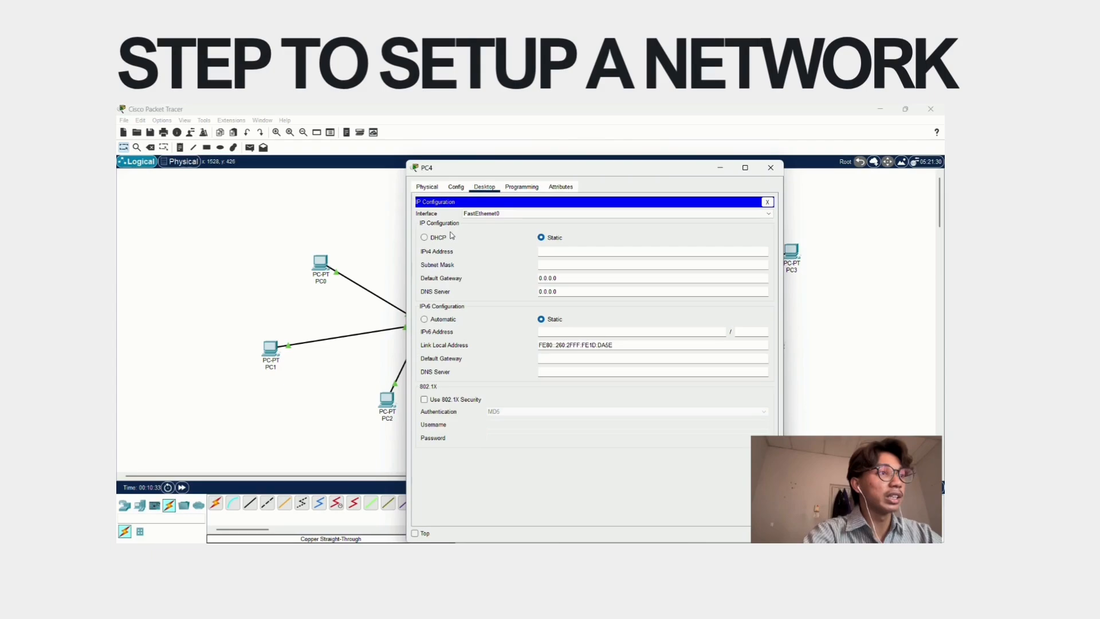
pyautogui.click(564, 252)
pyautogui.write('192.168')
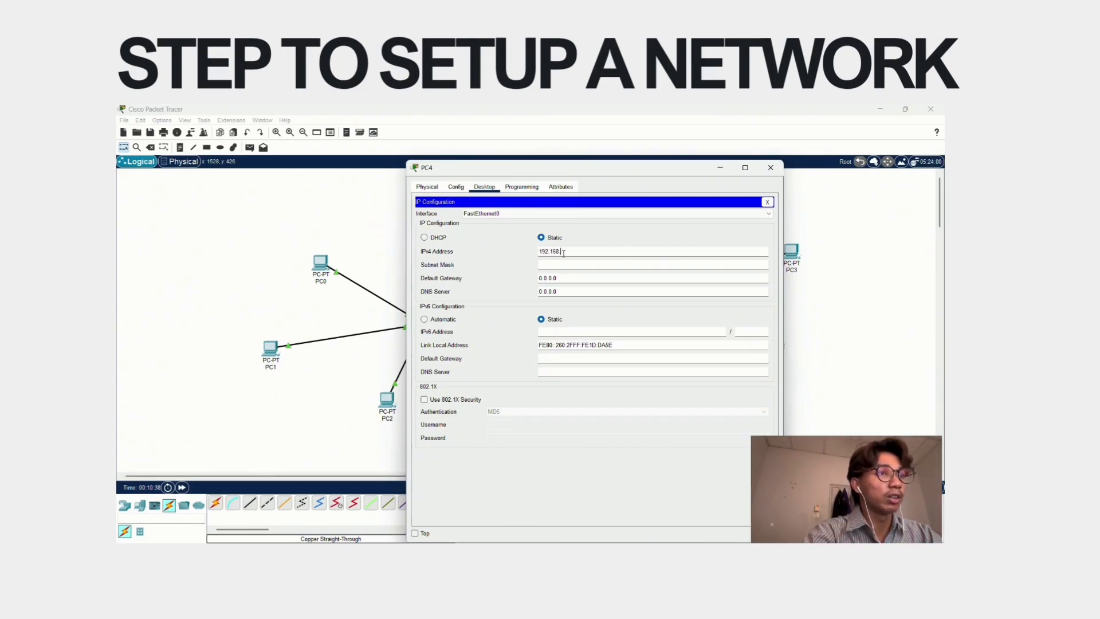
pyautogui.write('.20')
pyautogui.press('BackSpace')
pyautogui.write('3')
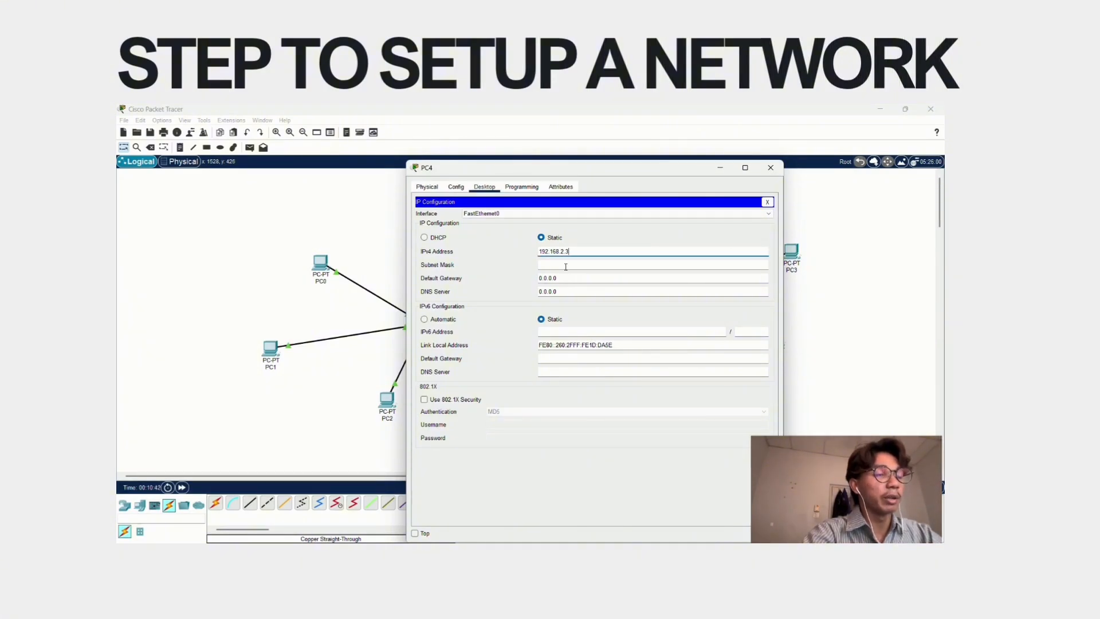
pyautogui.click(565, 267)
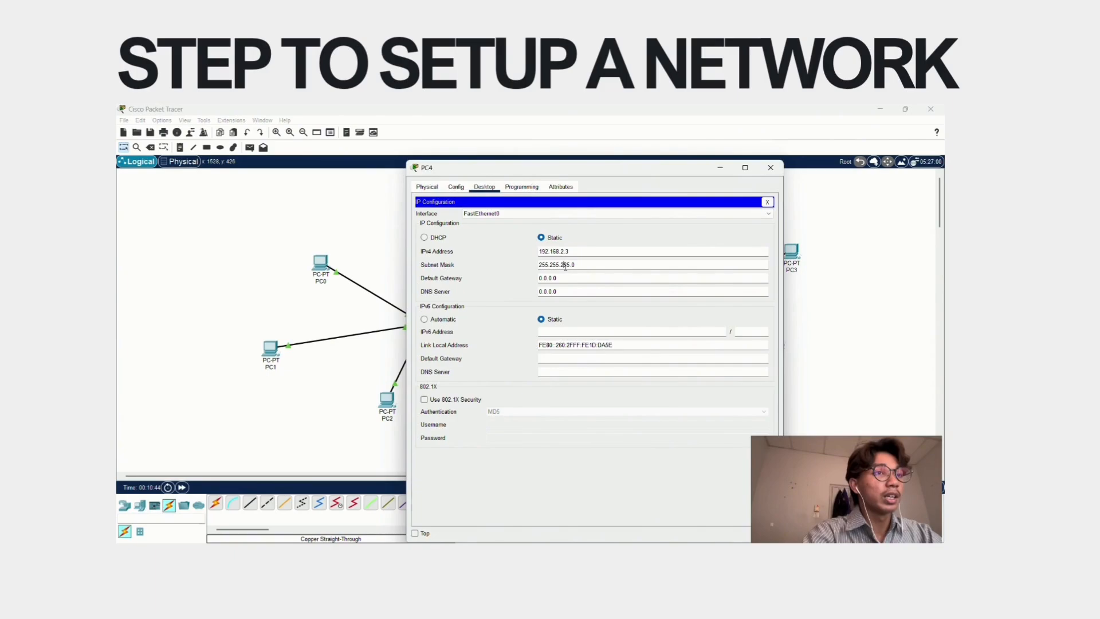
# Set PC4's IPv4 default gateway to 192.168.2.1 and close its configuration window
pyautogui.click(565, 278)
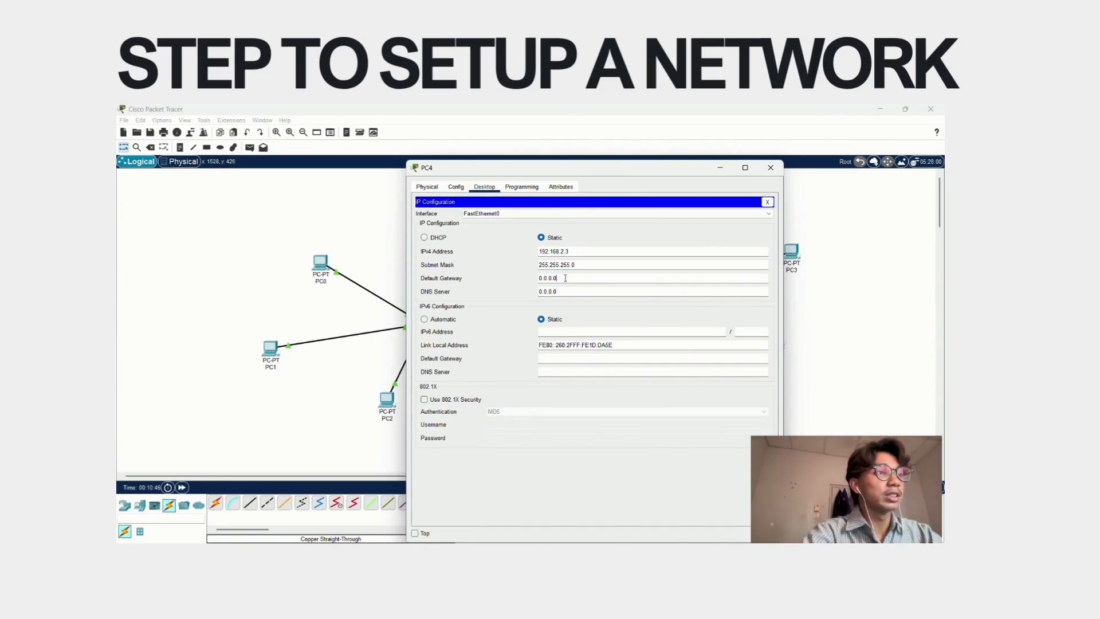
pyautogui.press('BackSpace')
pyautogui.press('BackSpace')
pyautogui.press('BackSpace')
pyautogui.press('BackSpace')
pyautogui.press('BackSpace')
pyautogui.press('BackSpace')
pyautogui.press('BackSpace')
pyautogui.write('19')
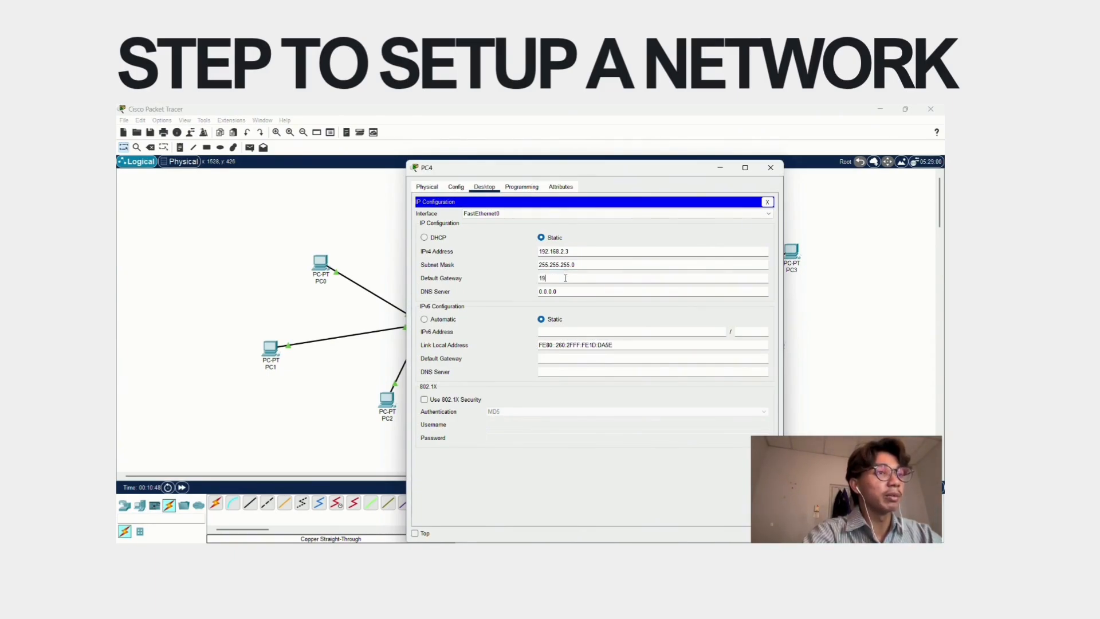
pyautogui.write('2.1')
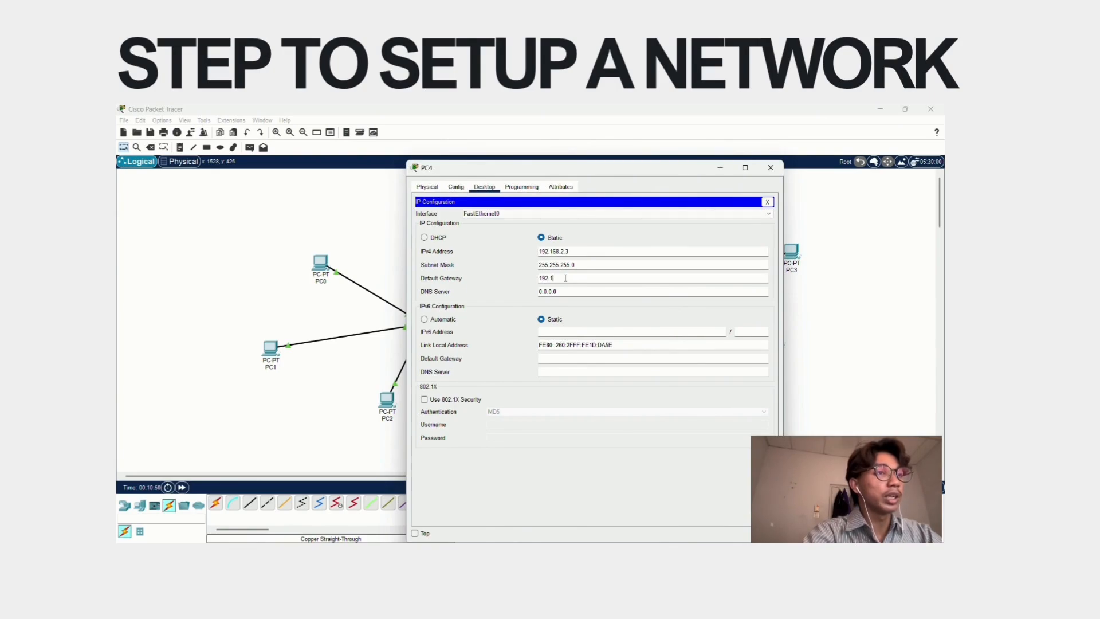
pyautogui.write('68.3')
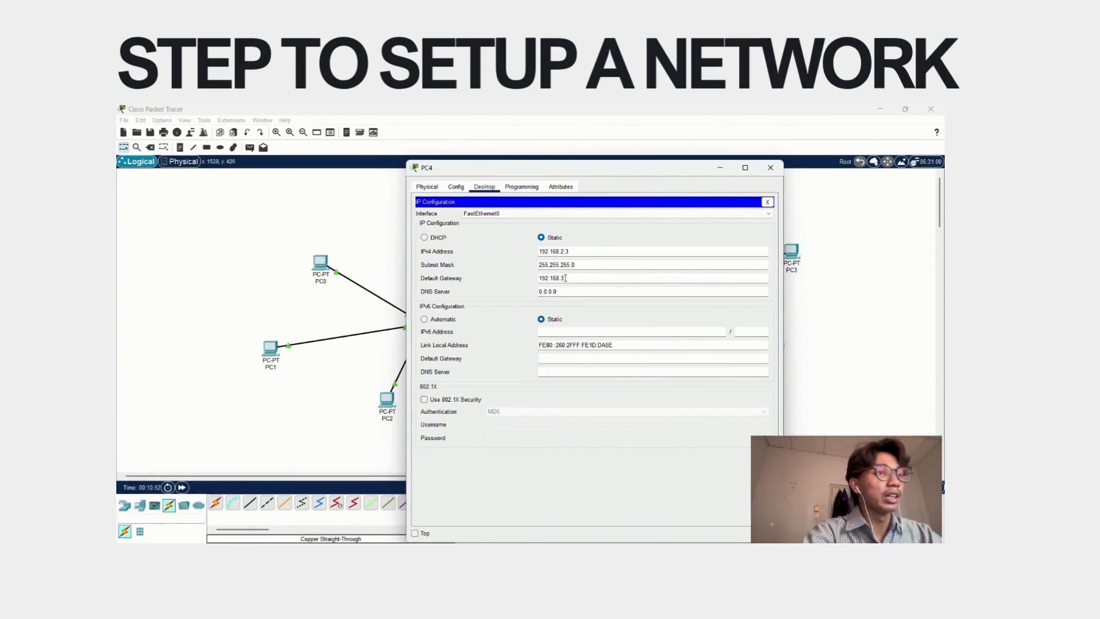
pyautogui.press('BackSpace')
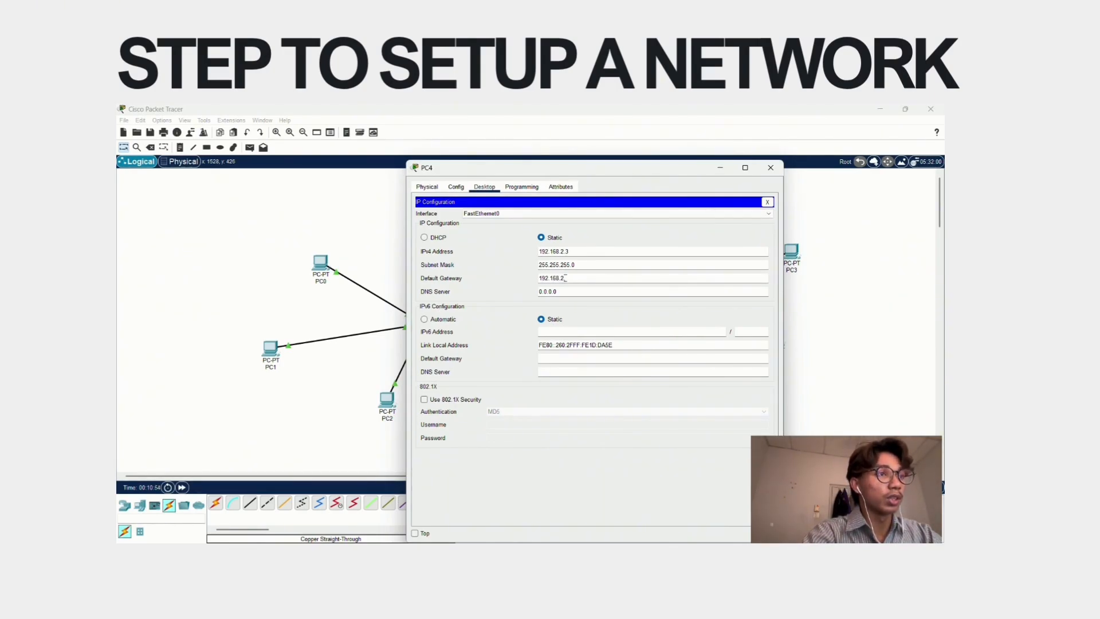
pyautogui.click(565, 278)
pyautogui.write('.1')
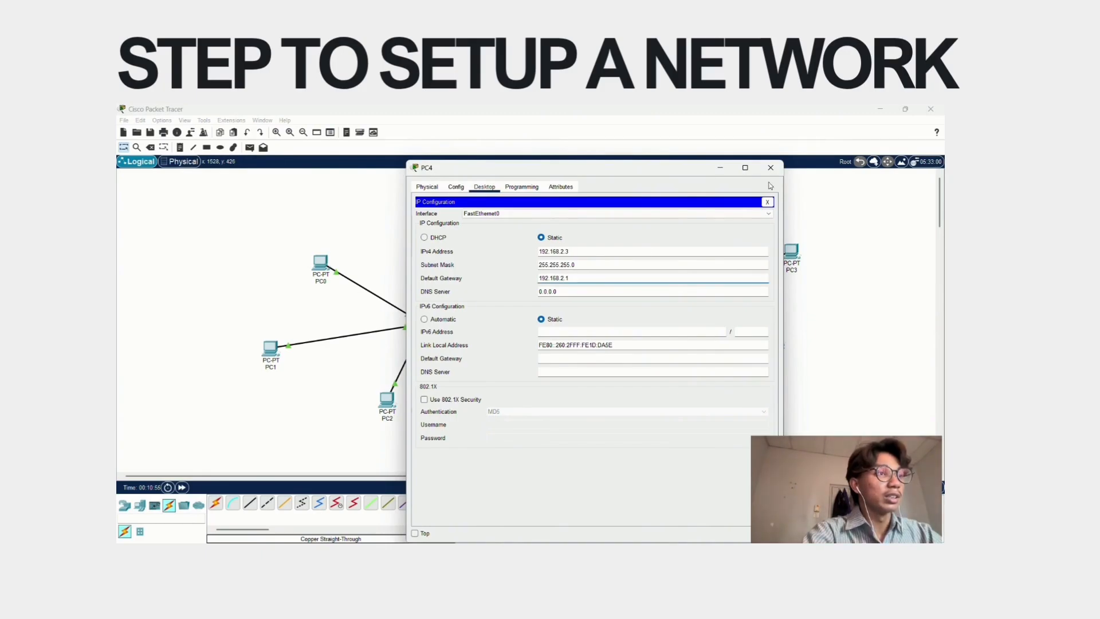
pyautogui.click(770, 168)
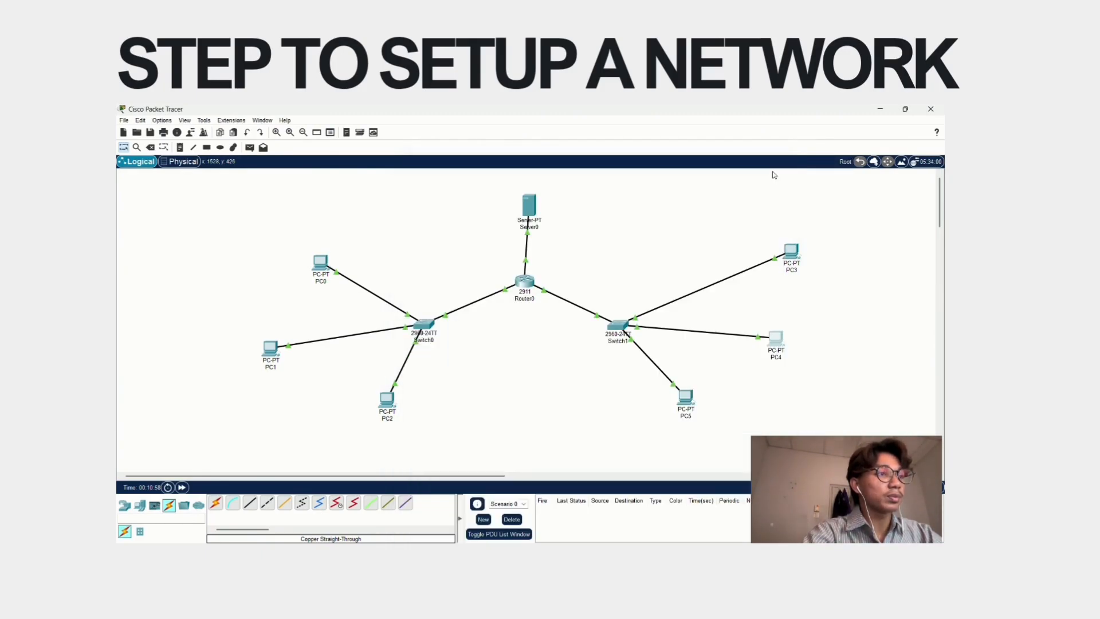
# Assign PC5 the static IPv4 address 192.168.2.4 with subnet mask 255.255.255.0 in its IP Configuration
pyautogui.click(687, 401)
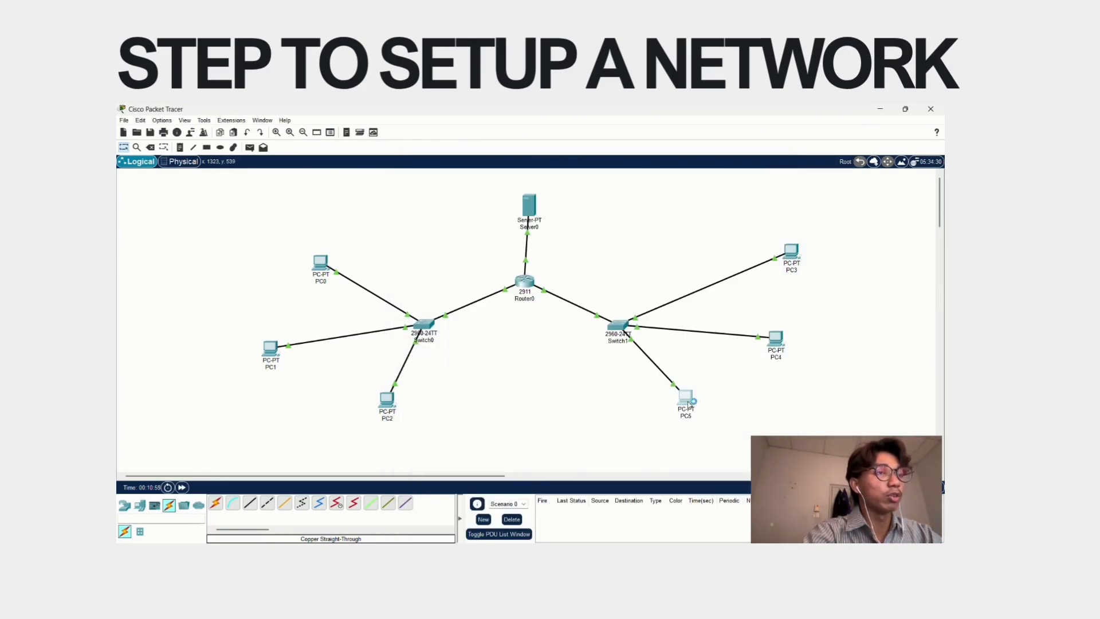
pyautogui.click(482, 188)
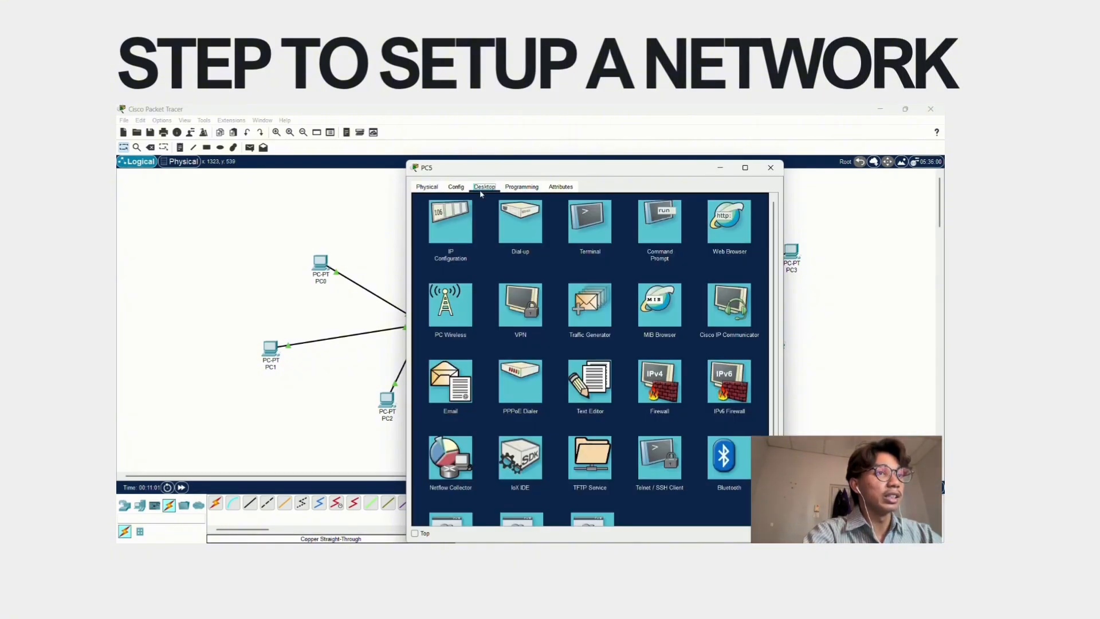
pyautogui.click(446, 224)
pyautogui.click(556, 252)
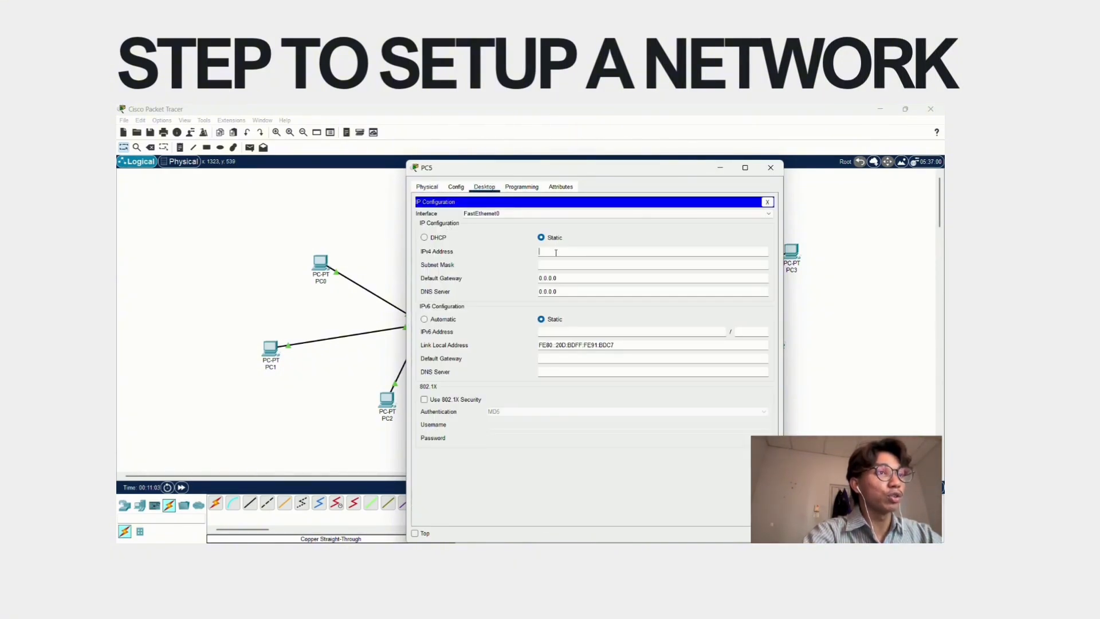
pyautogui.write('192.168')
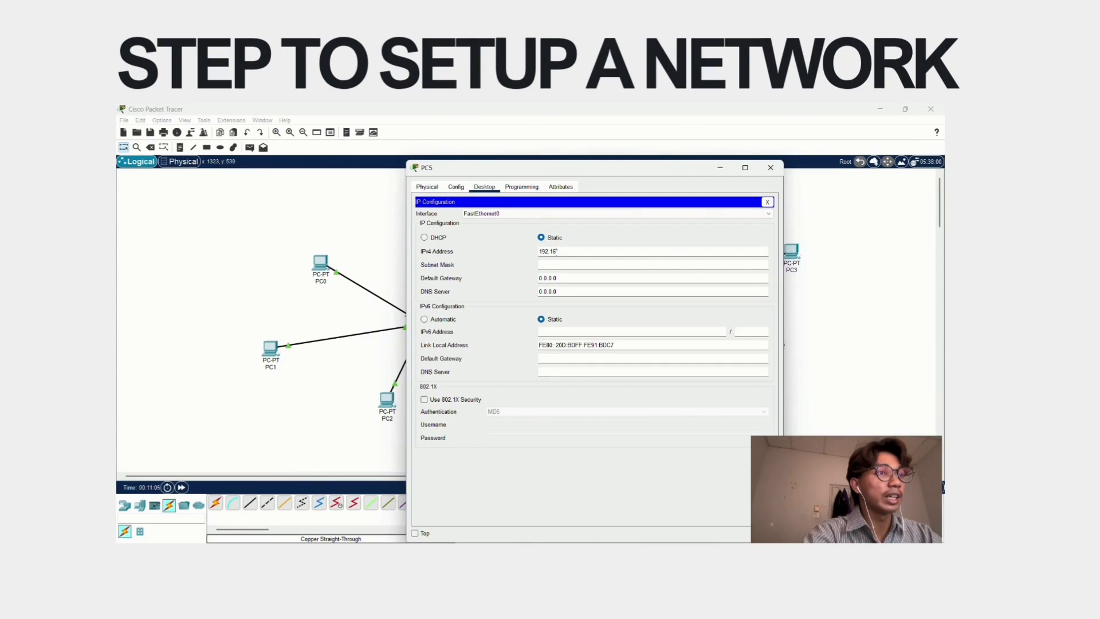
pyautogui.write('.2.')
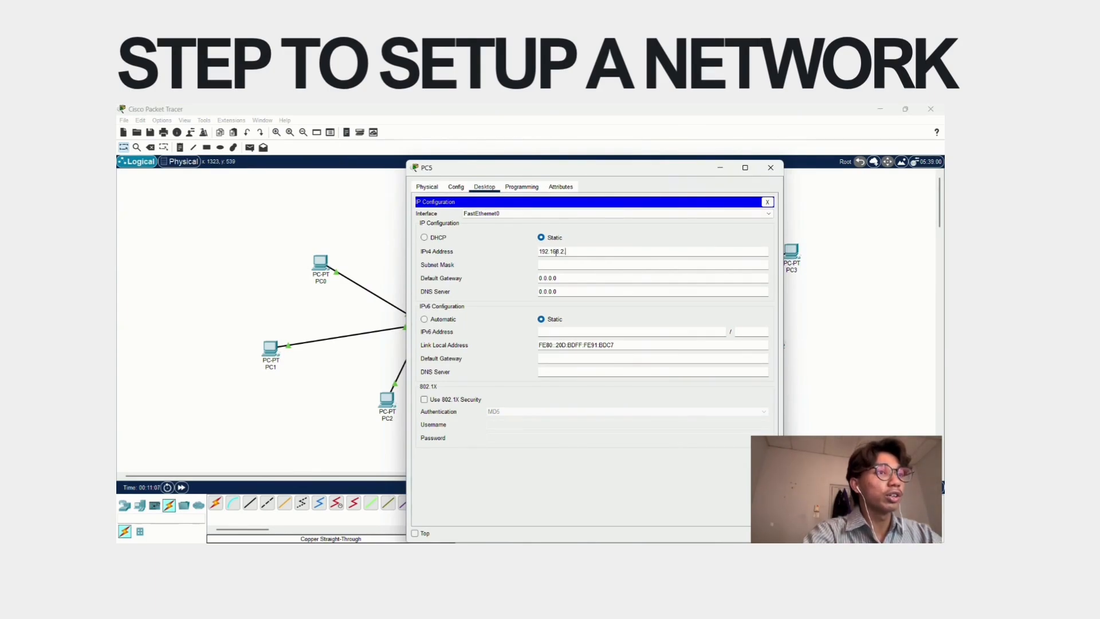
pyautogui.write('4')
pyautogui.click(559, 266)
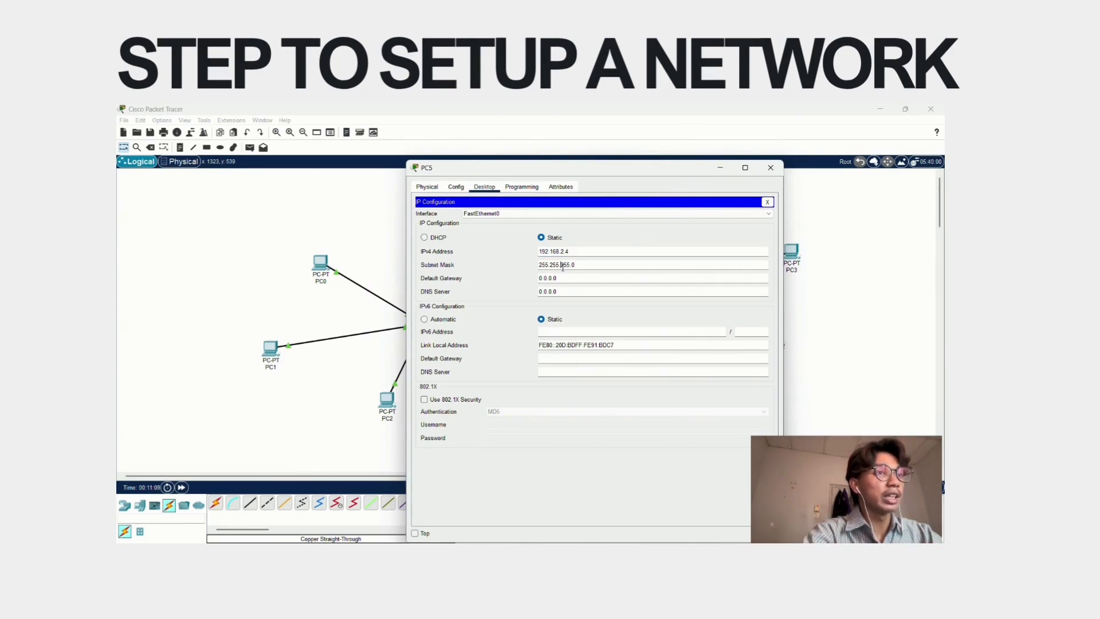
# Set PC5's IPv4 default gateway to 192.168.2.1 and close its configuration window
pyautogui.click(564, 280)
pyautogui.press('BackSpace')
pyautogui.press('BackSpace')
pyautogui.press('BackSpace')
pyautogui.press('BackSpace')
pyautogui.press('BackSpace')
pyautogui.press('BackSpace')
pyautogui.press('BackSpace')
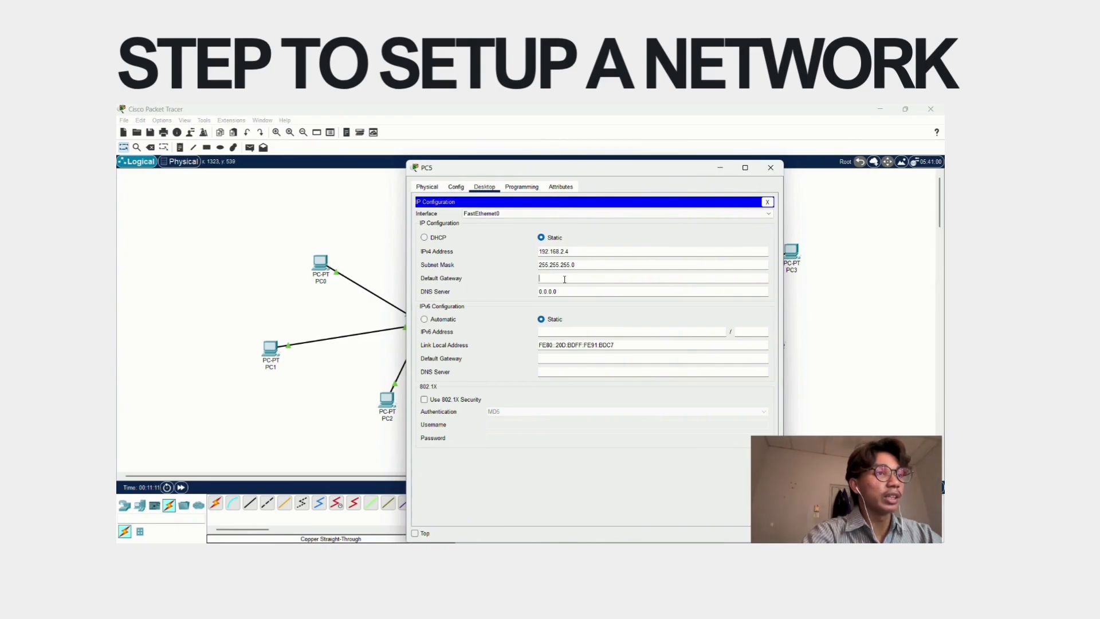
pyautogui.write('192.168.2.1')
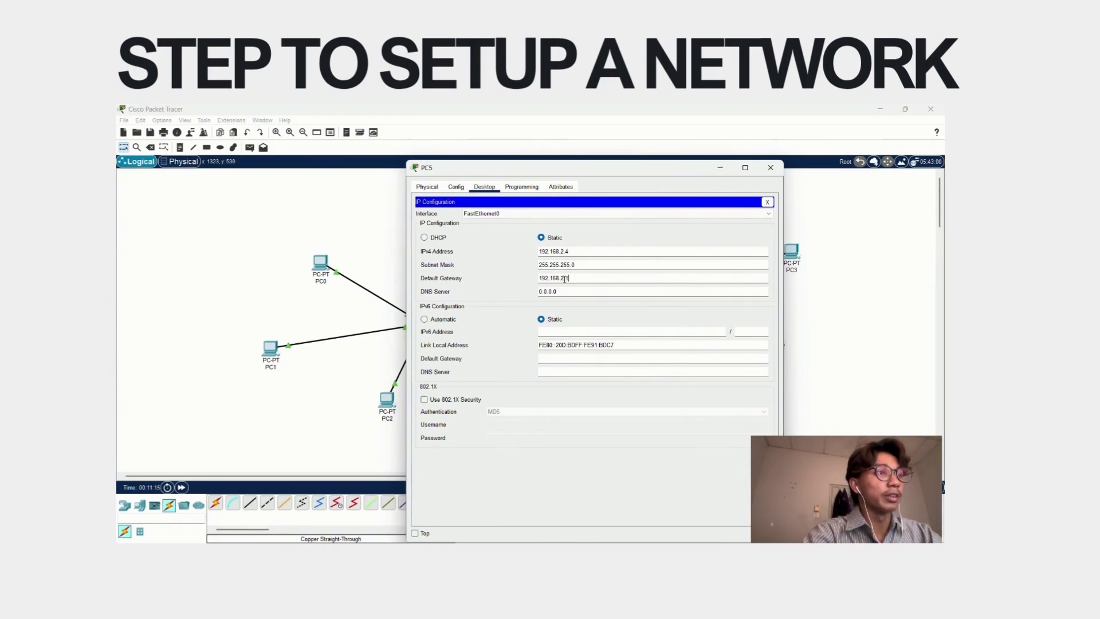
pyautogui.click(770, 167)
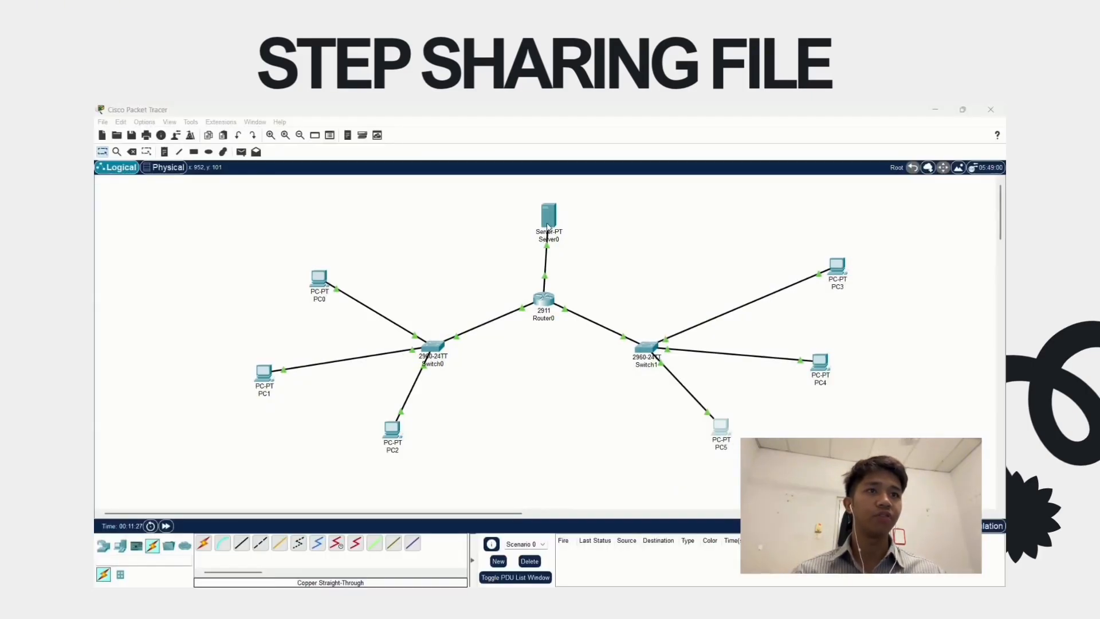
# In Server0's FTP service, enter the username ITT and the account password for a new FTP user
pyautogui.click(545, 228)
pyautogui.click(458, 235)
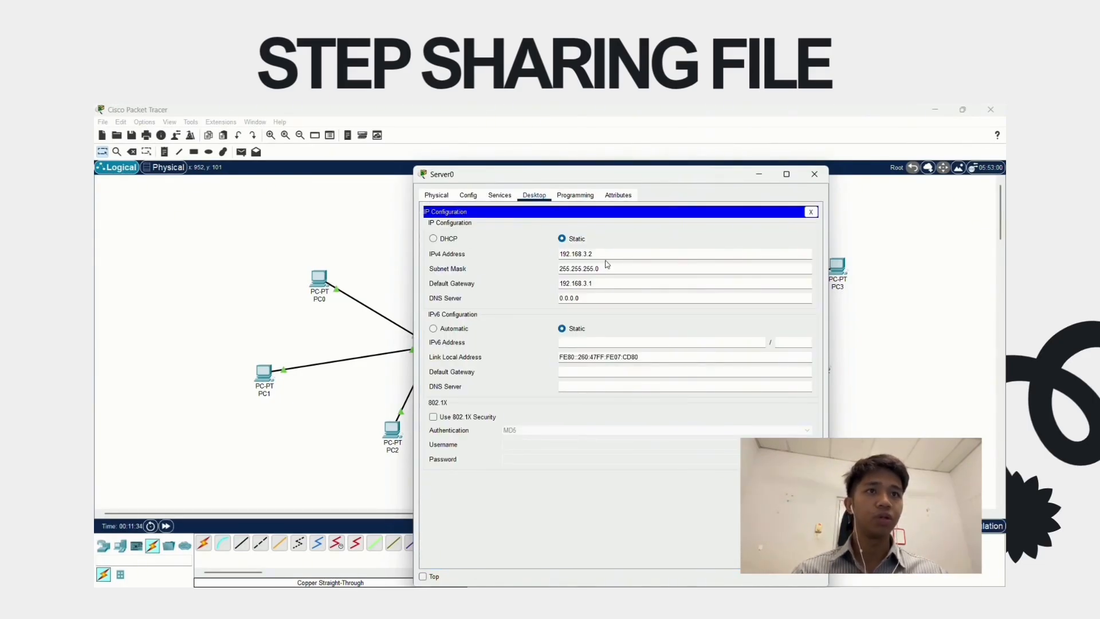
pyautogui.click(575, 195)
pyautogui.click(499, 195)
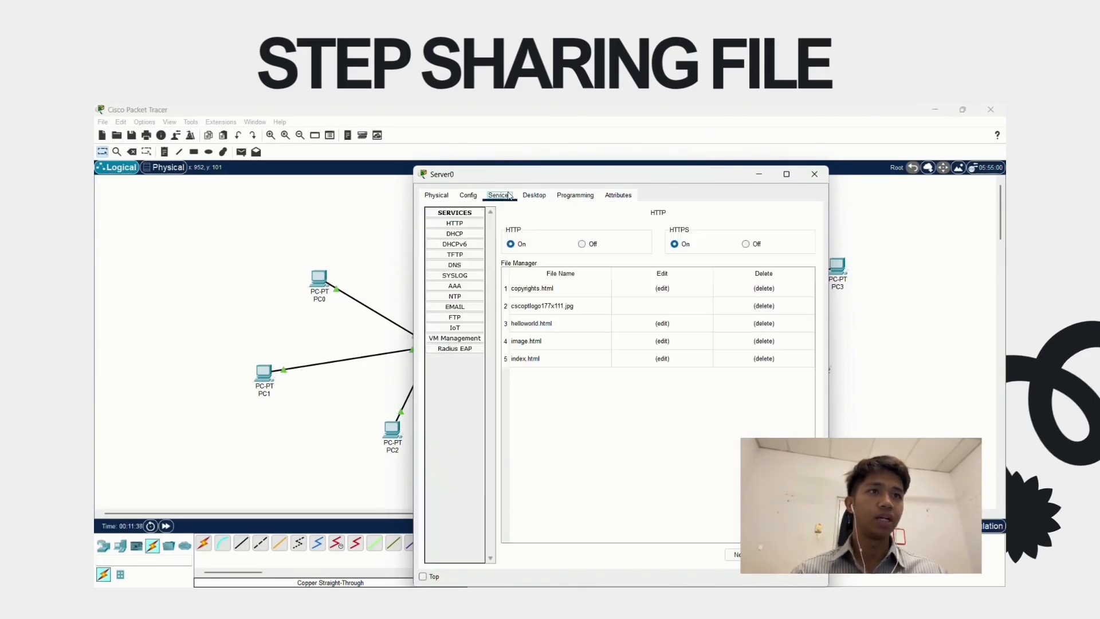
pyautogui.click(459, 317)
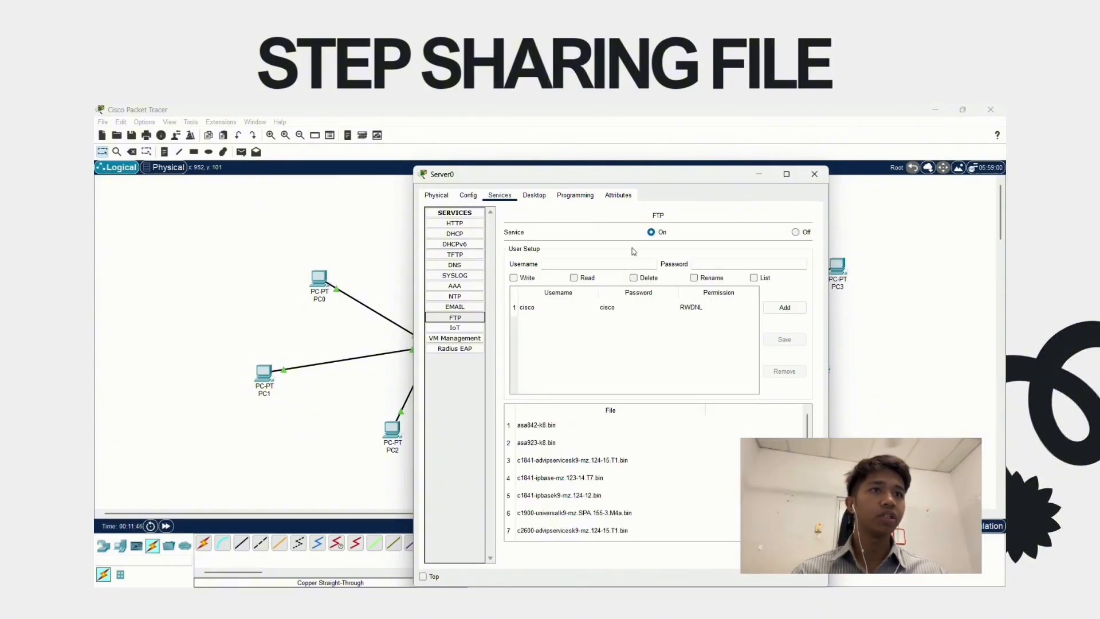
pyautogui.click(595, 264)
pyautogui.write('itt')
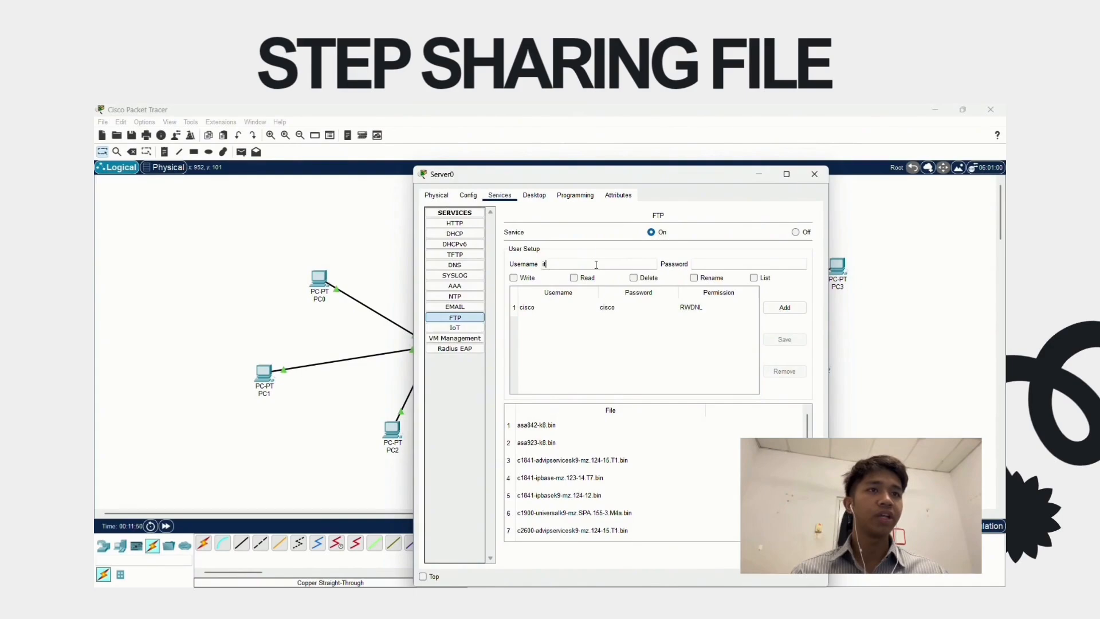
pyautogui.click(707, 264)
pyautogui.write('ITT')
pyautogui.click(656, 264)
pyautogui.press('BackSpace')
pyautogui.press('BackSpace')
pyautogui.press('BackSpace')
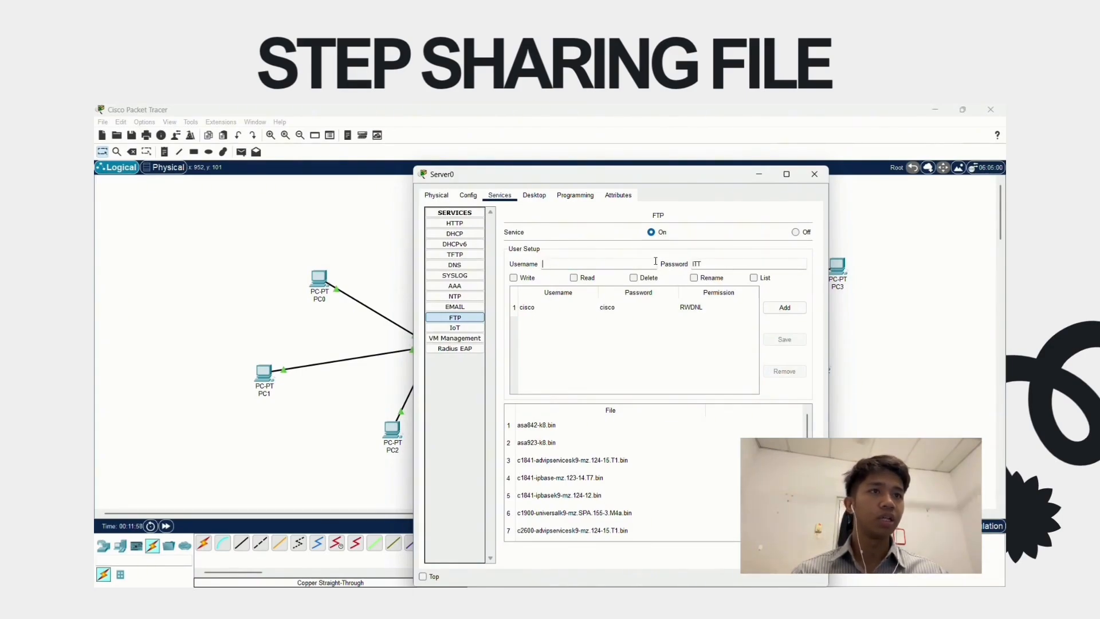
pyautogui.write('ITT')
# Grant the new FTP user Write, Read, Delete, Rename and List permissions, add the account, and close Server0's window
pyautogui.click(513, 278)
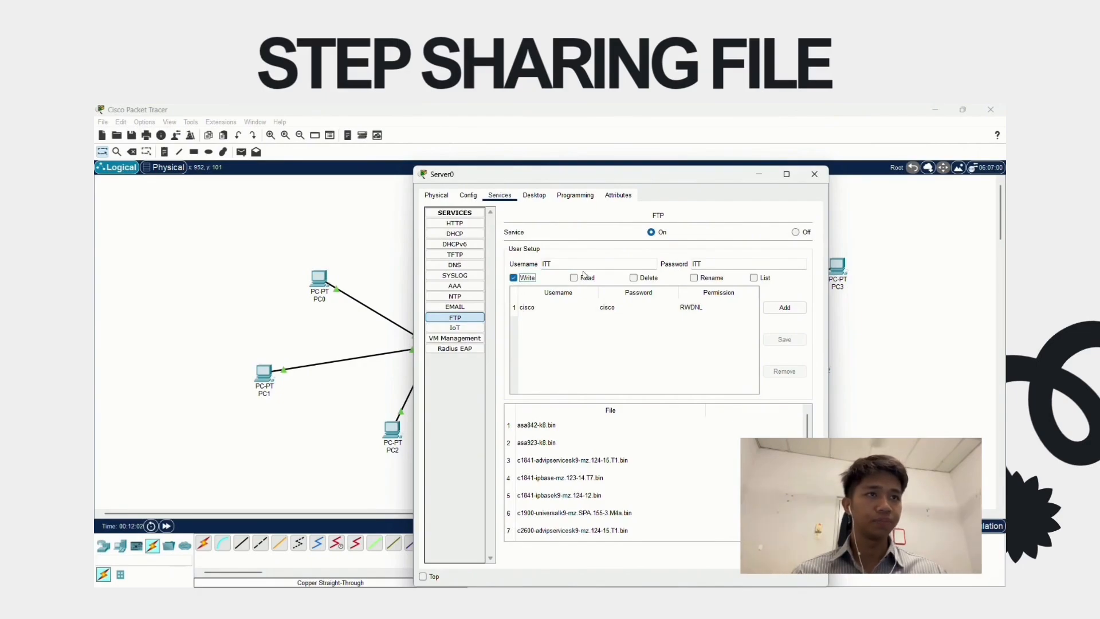
pyautogui.click(574, 278)
pyautogui.click(634, 278)
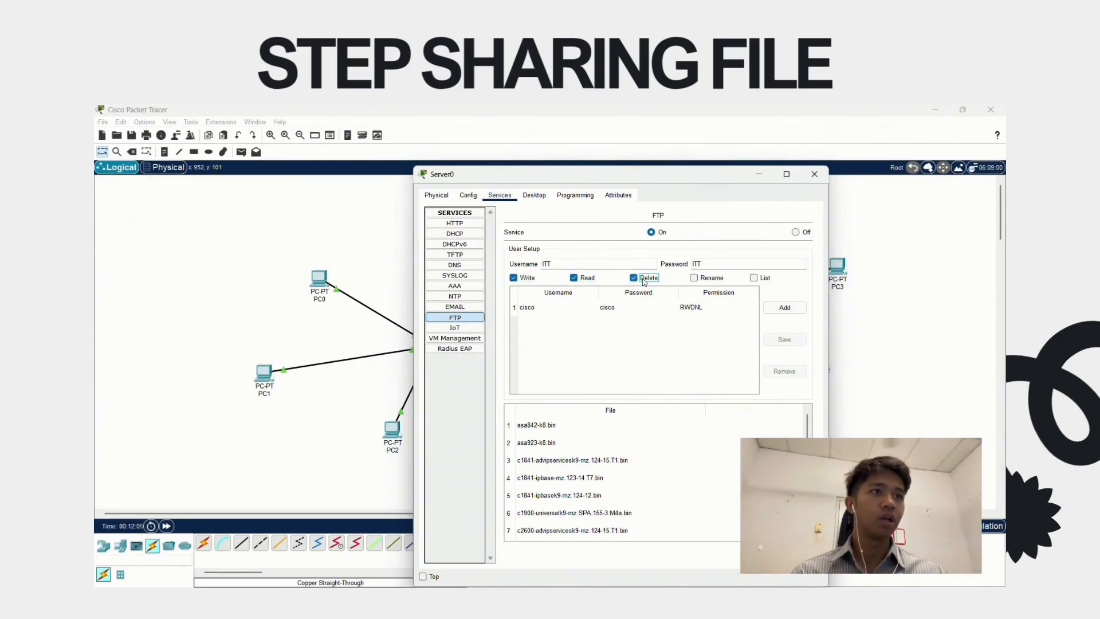
pyautogui.click(694, 278)
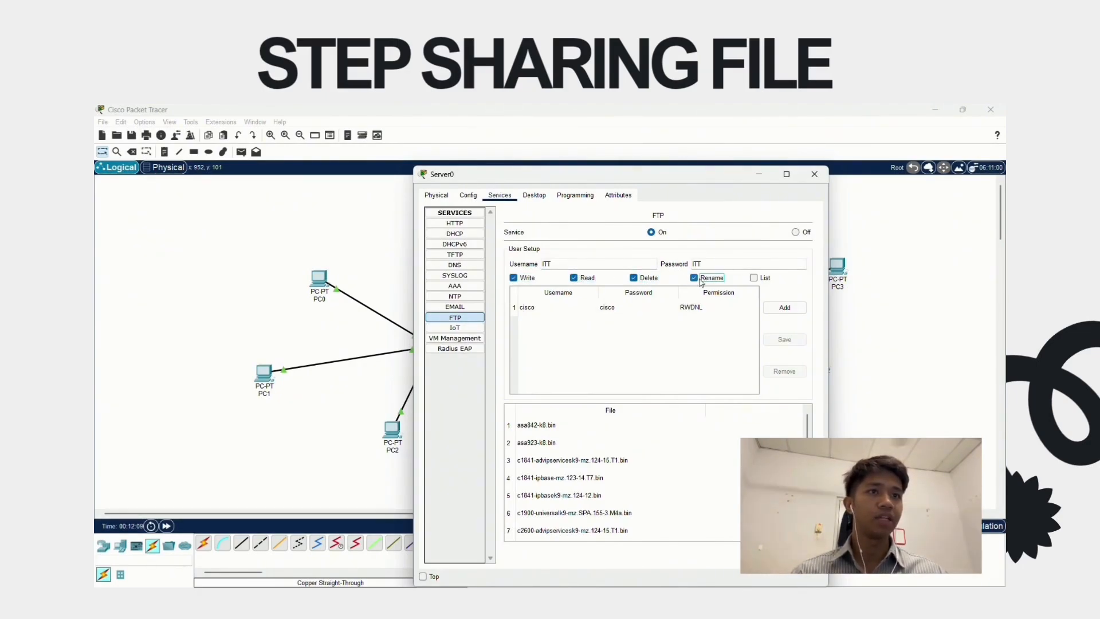
pyautogui.click(754, 278)
pyautogui.click(775, 311)
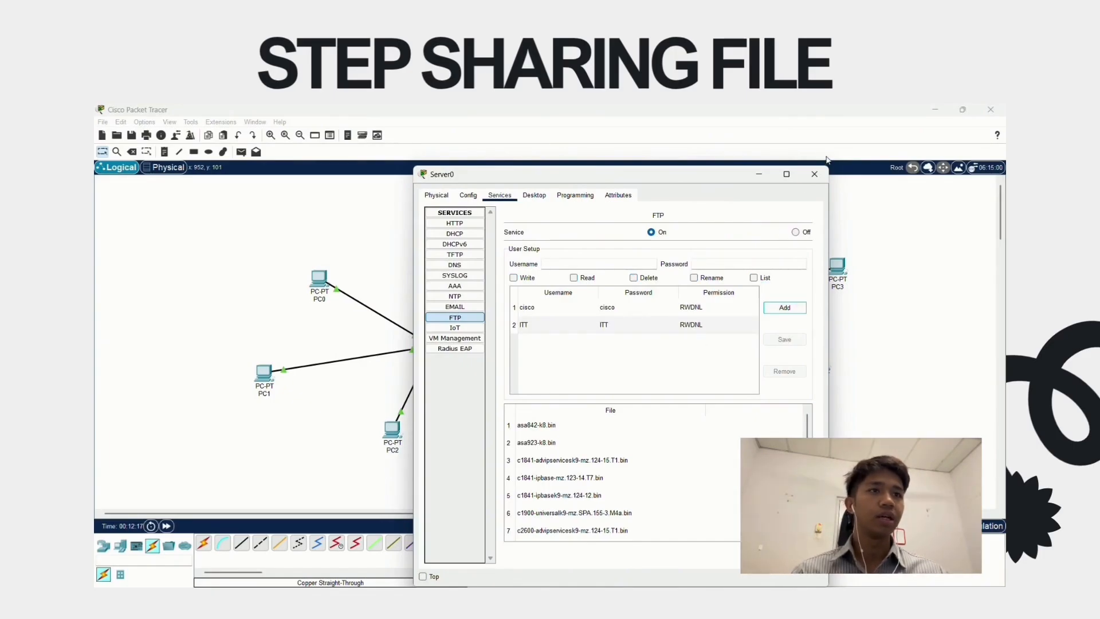
pyautogui.click(814, 175)
# Write the text HELLO!! in a new document in PC2's Text Editor
pyautogui.click(392, 429)
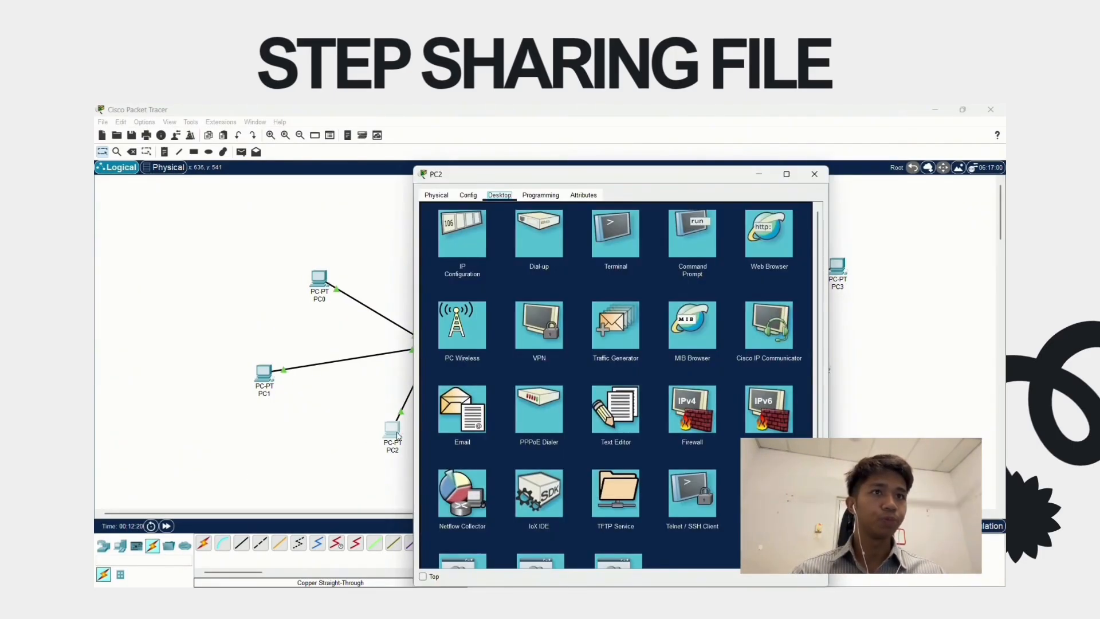
pyautogui.click(625, 408)
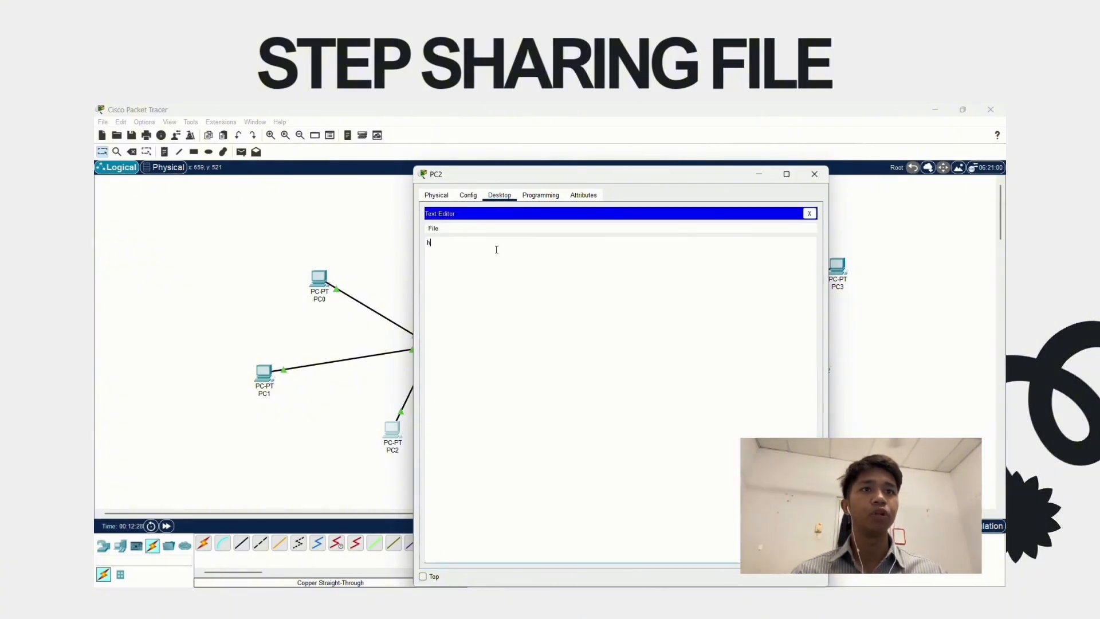
pyautogui.write('HELLO')
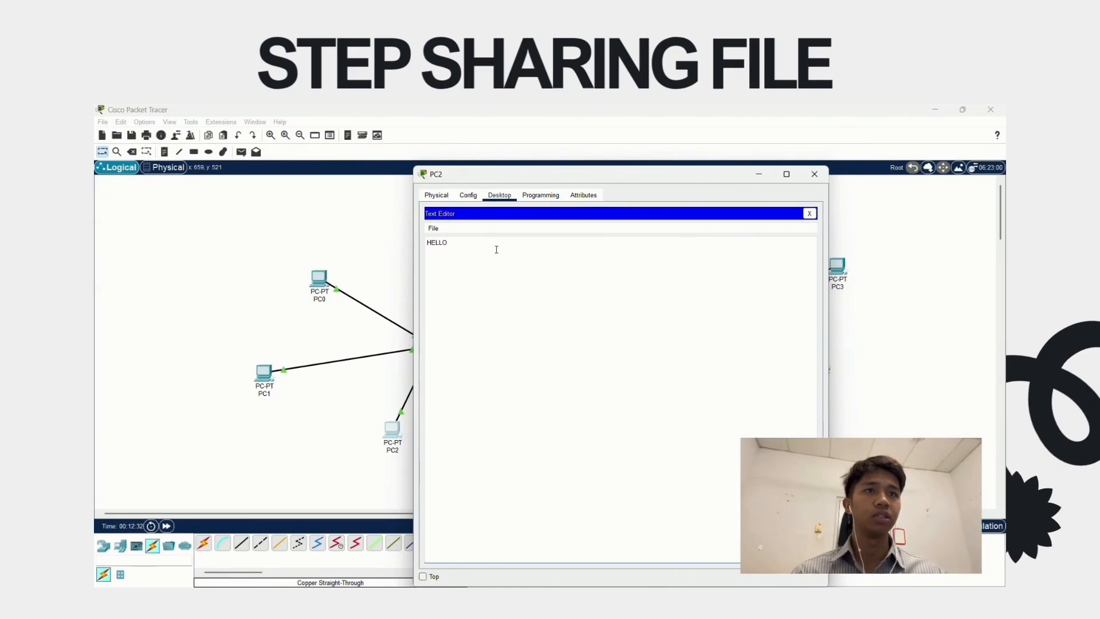
pyautogui.write('!!')
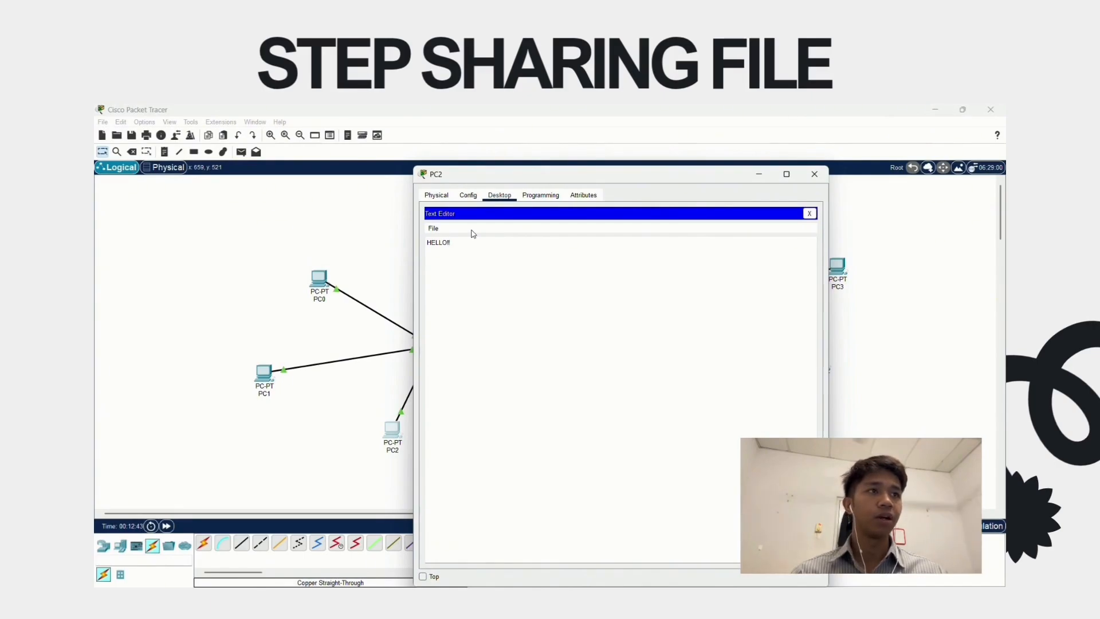
# Close PC2's Text Editor and save the document as FILE.txt
pyautogui.click(809, 214)
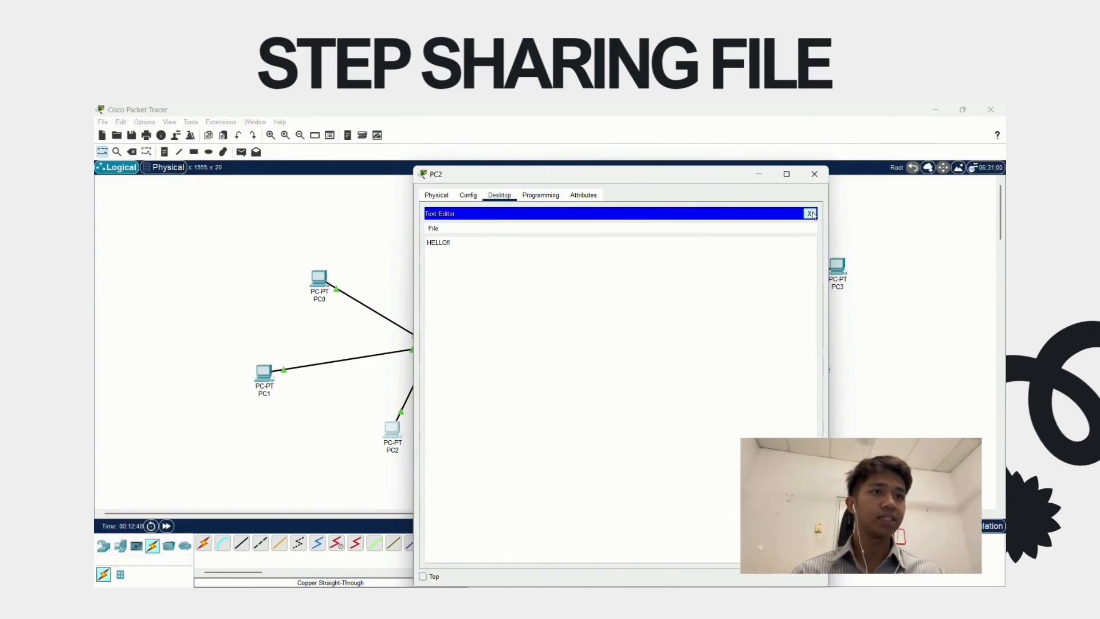
pyautogui.click(573, 398)
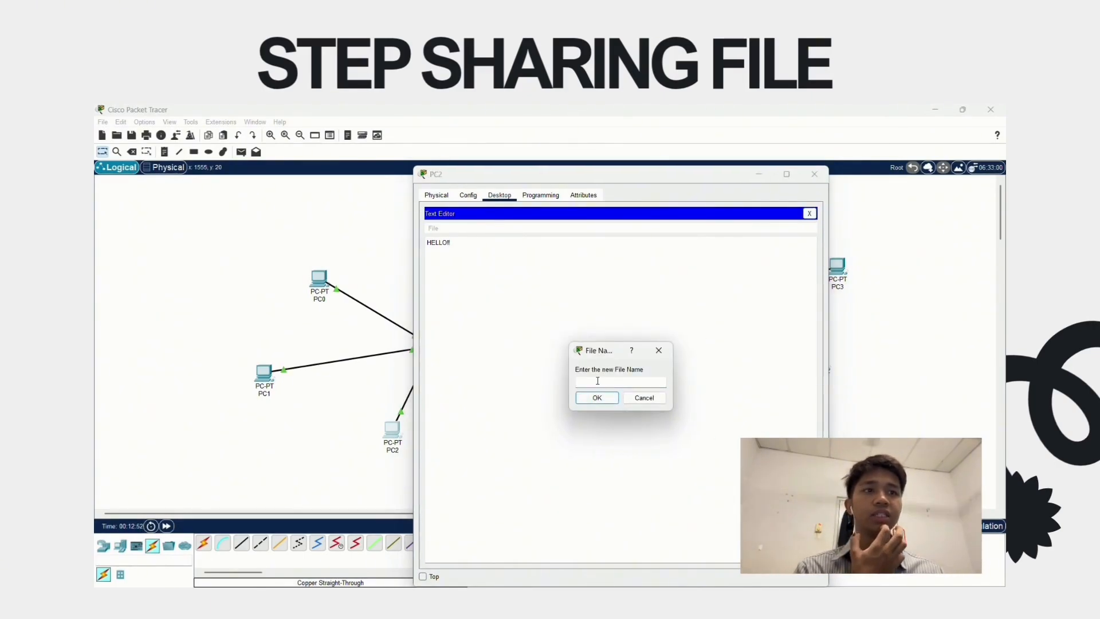
pyautogui.write('FILE.txt')
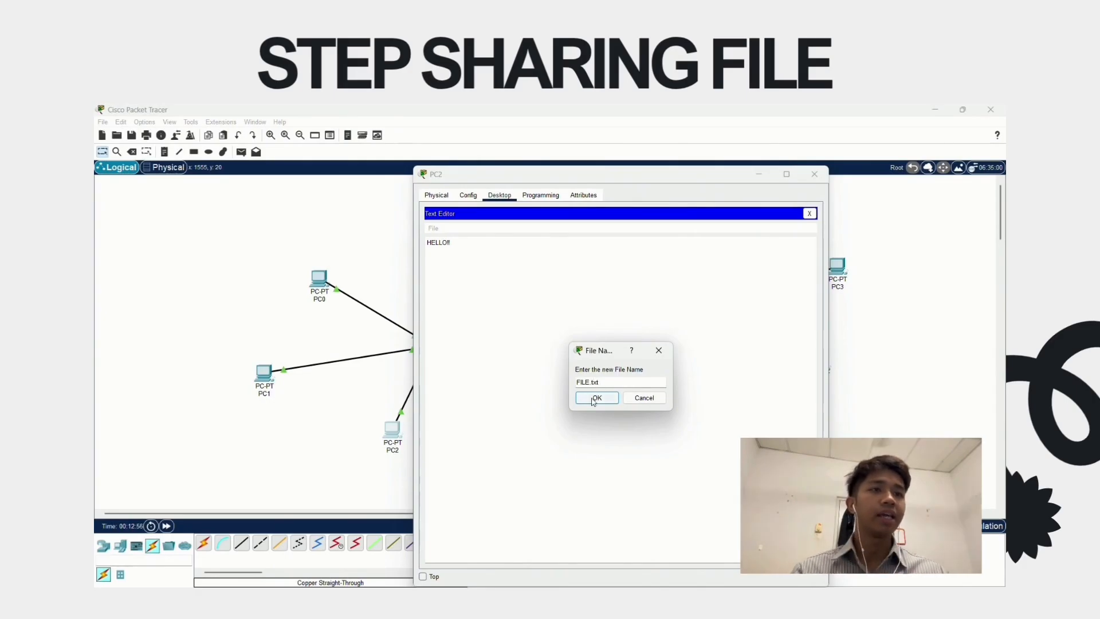
pyautogui.click(595, 399)
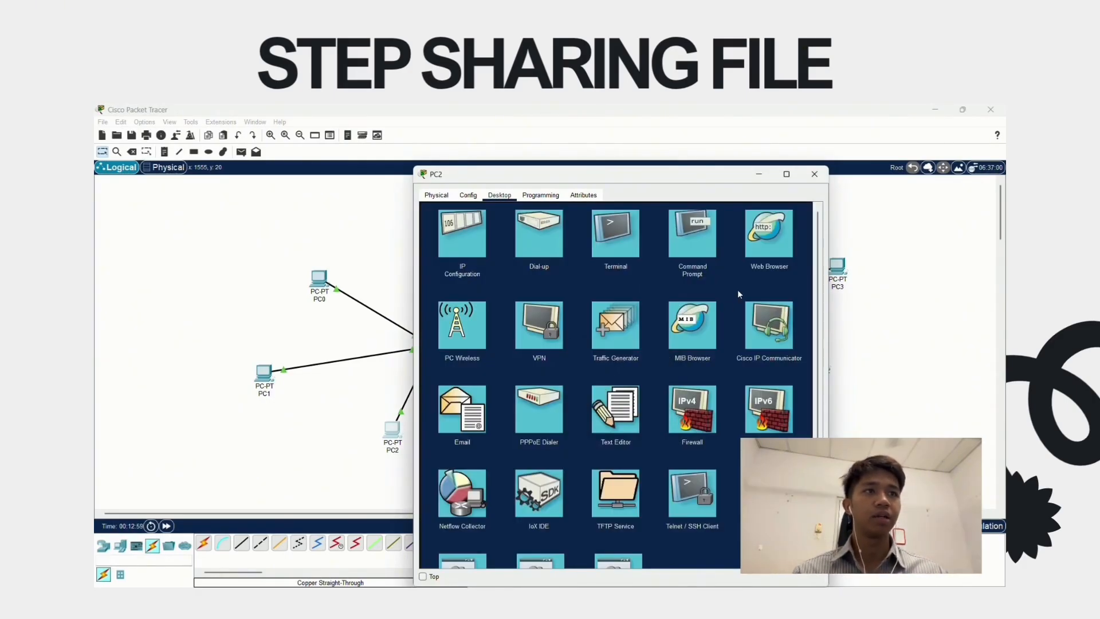
# Ping the server at 192.168.3.2 twice from PC2's Command Prompt
pyautogui.click(696, 242)
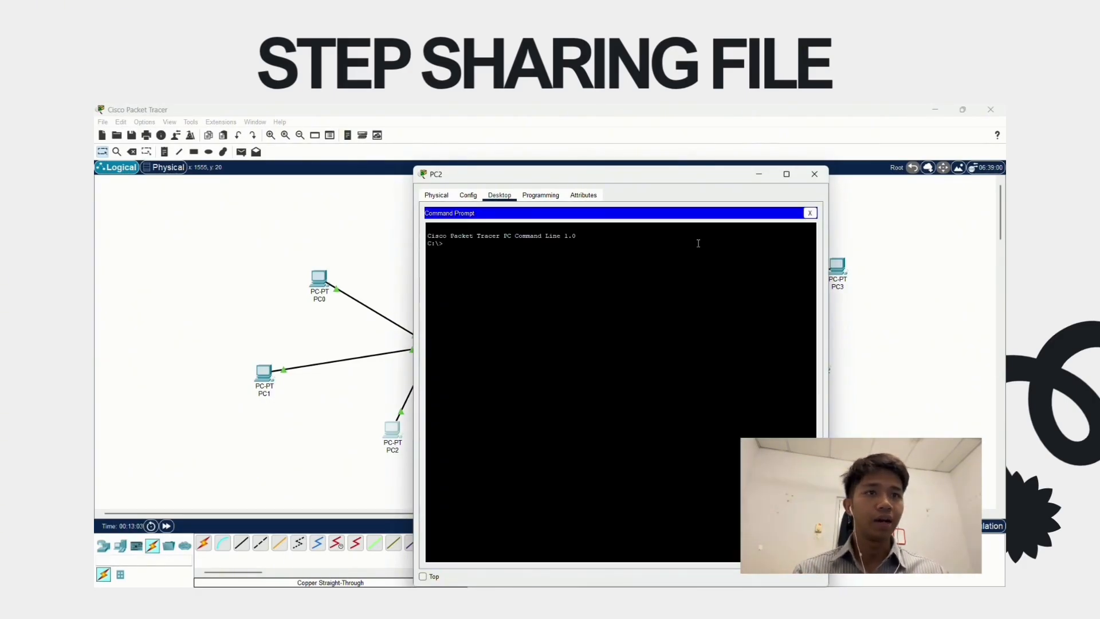
pyautogui.write('ping 192.')
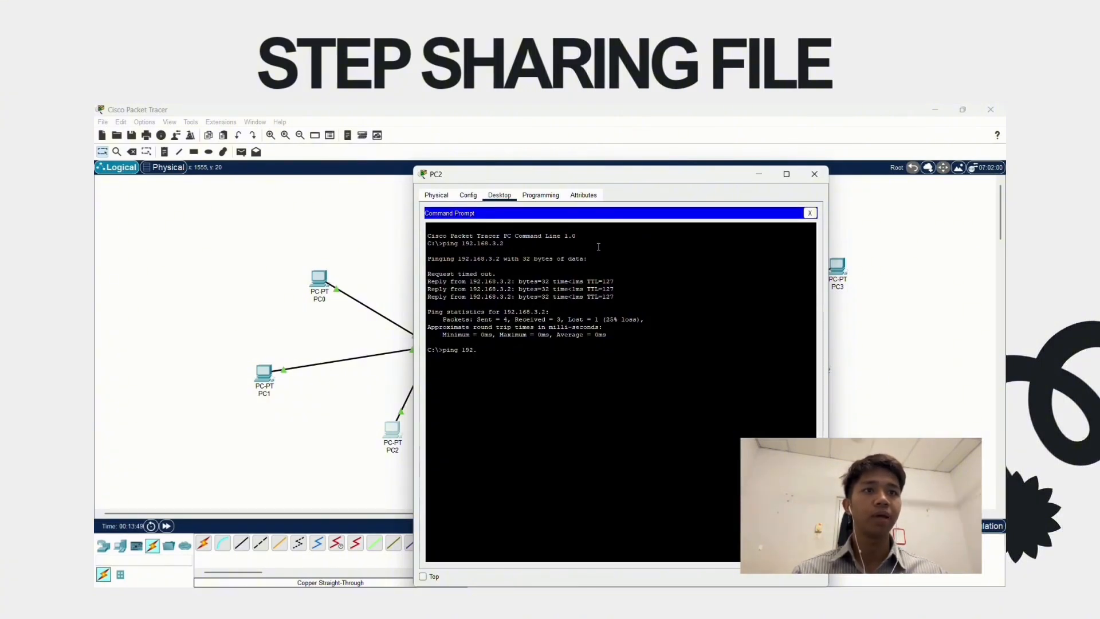
pyautogui.write('1')
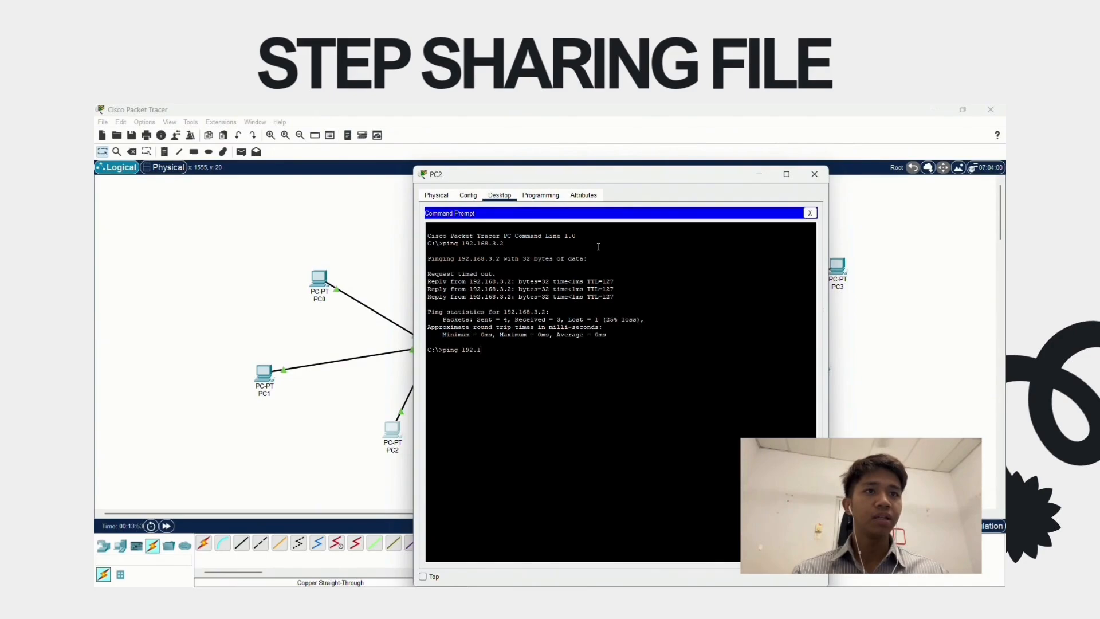
pyautogui.write('68.3.2')
pyautogui.press('Return')
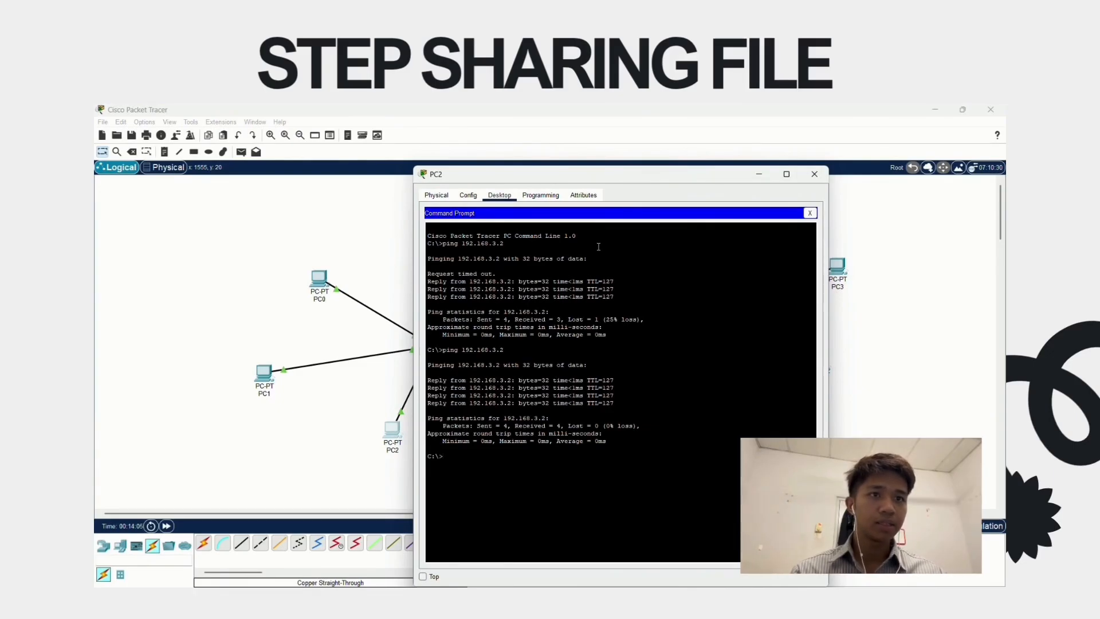
# Connect to the FTP server at 192.168.3.2 and log in with the username ITT and the account password
pyautogui.write('ftp 192')
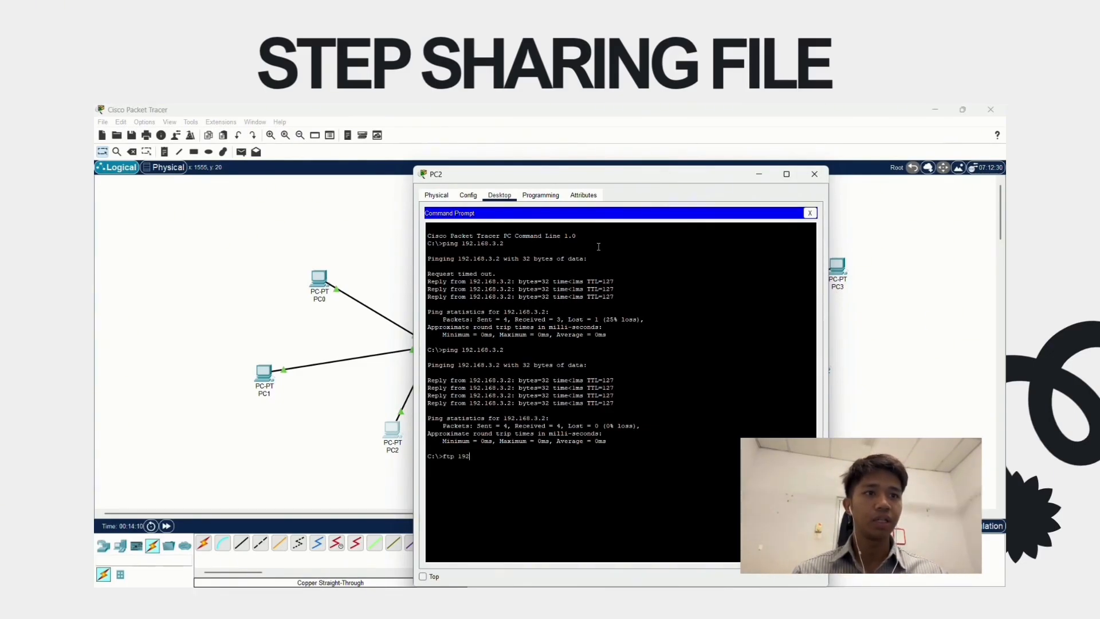
pyautogui.write('.168.3.2')
pyautogui.press('Return')
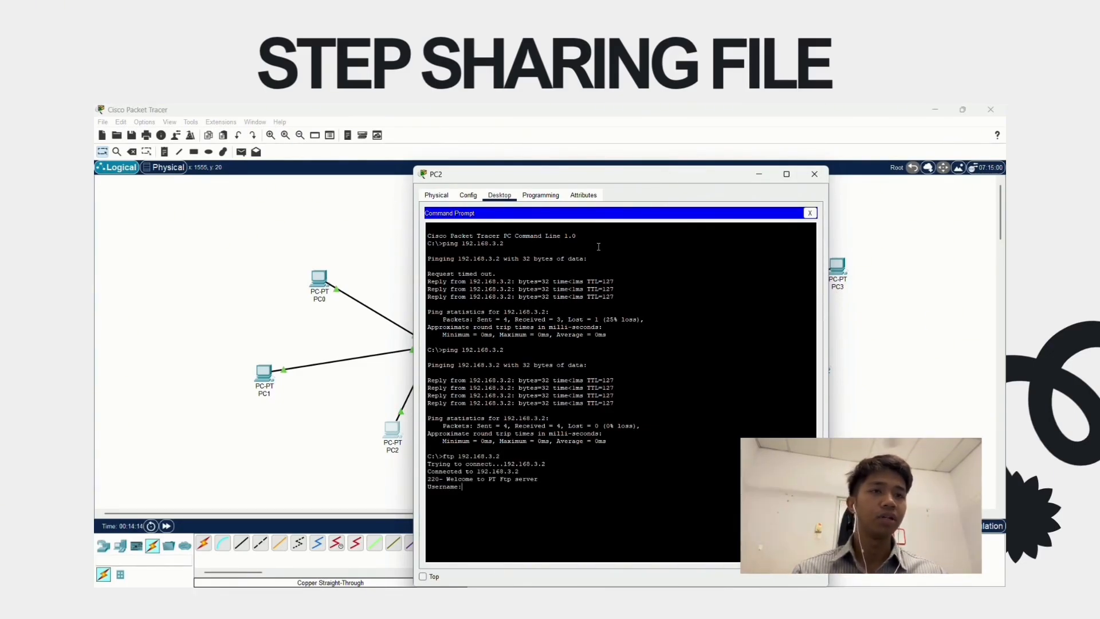
pyautogui.write('ITT')
pyautogui.press('Return')
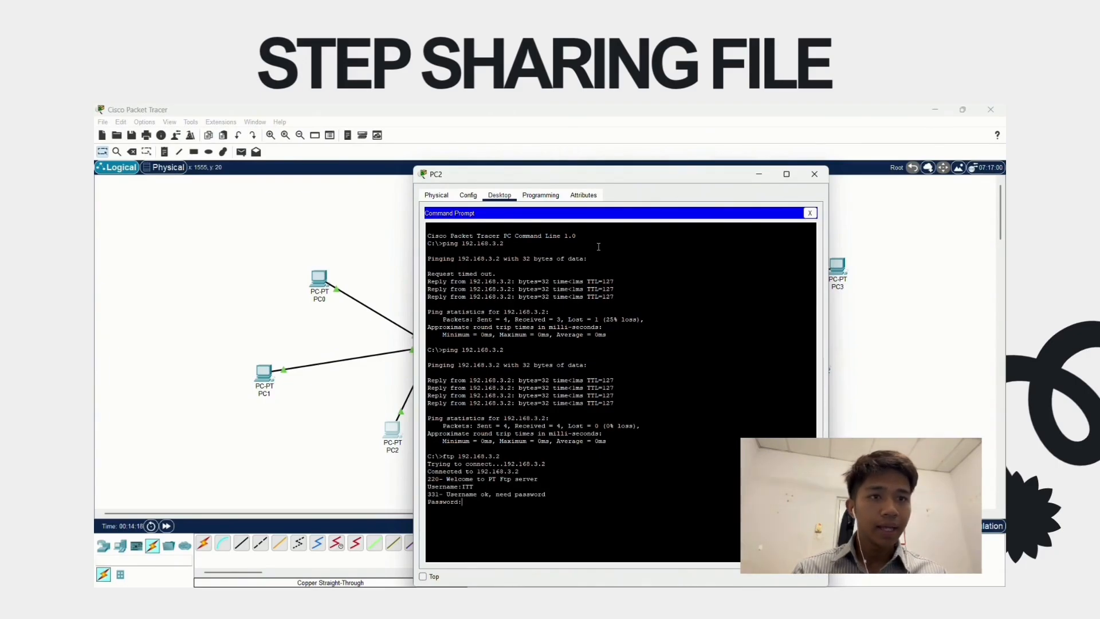
pyautogui.press('Return')
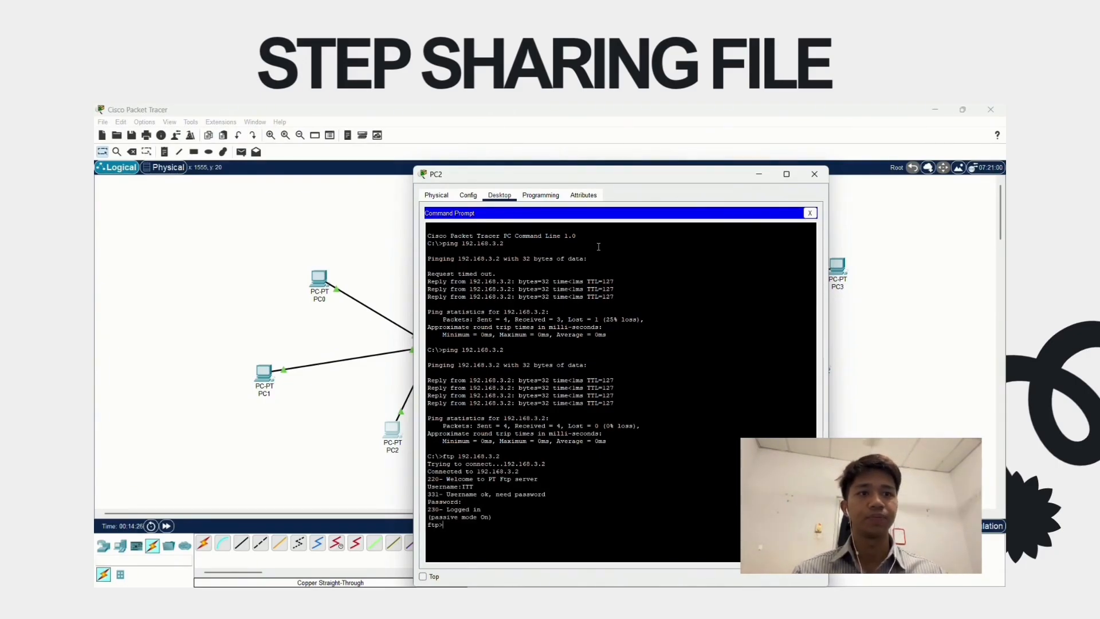
# List the server's FTP directory, quit the FTP session, and list the files on PC2's own C: drive
pyautogui.write('dir')
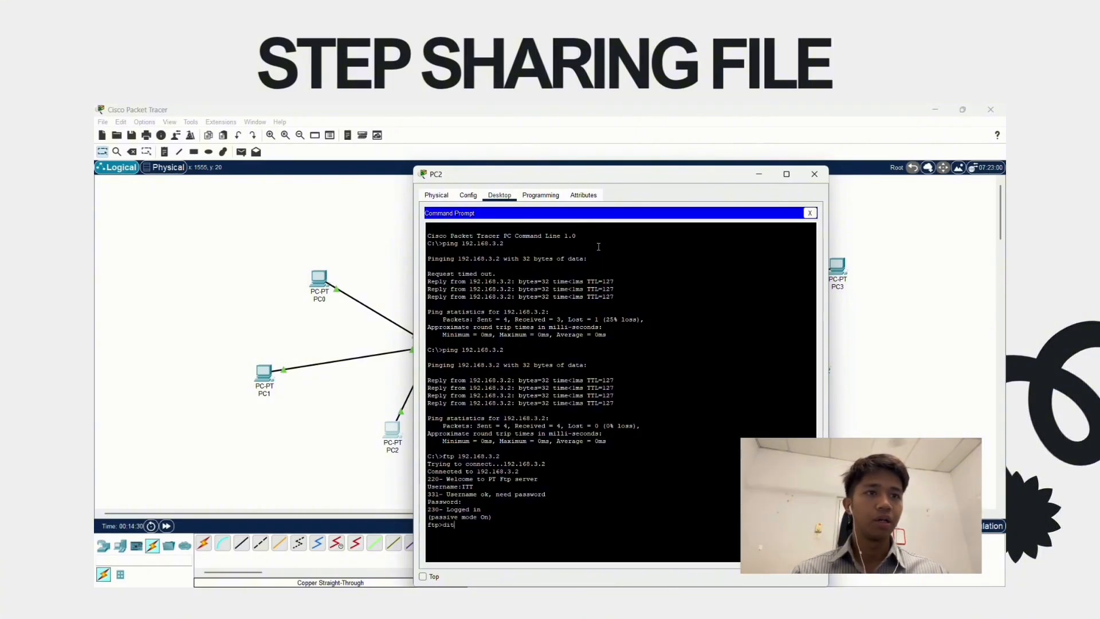
pyautogui.press('Return')
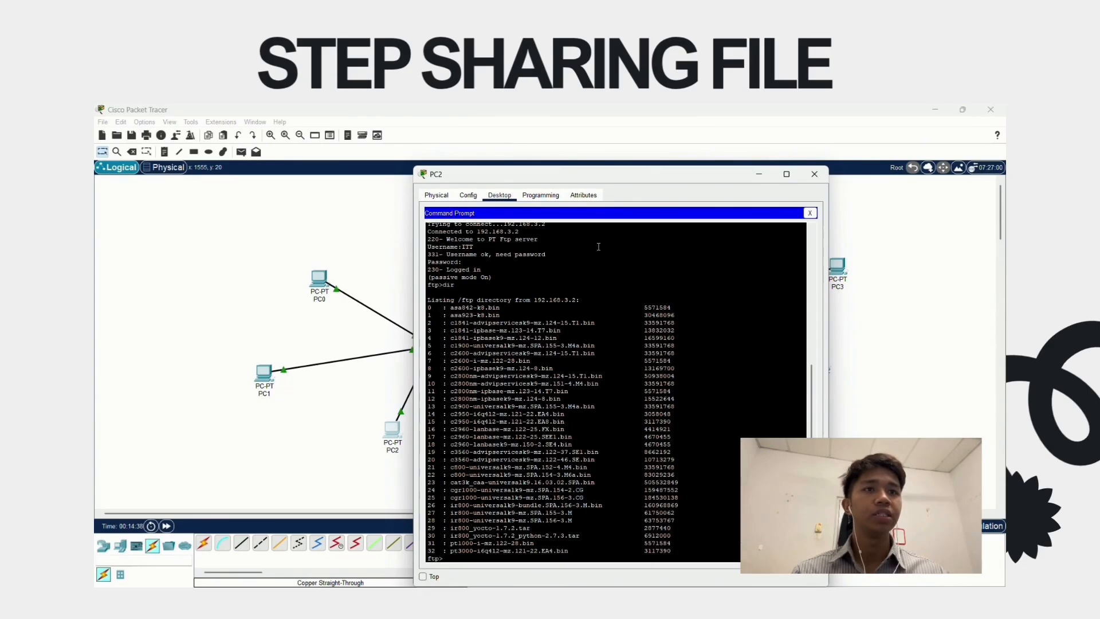
pyautogui.write('quit')
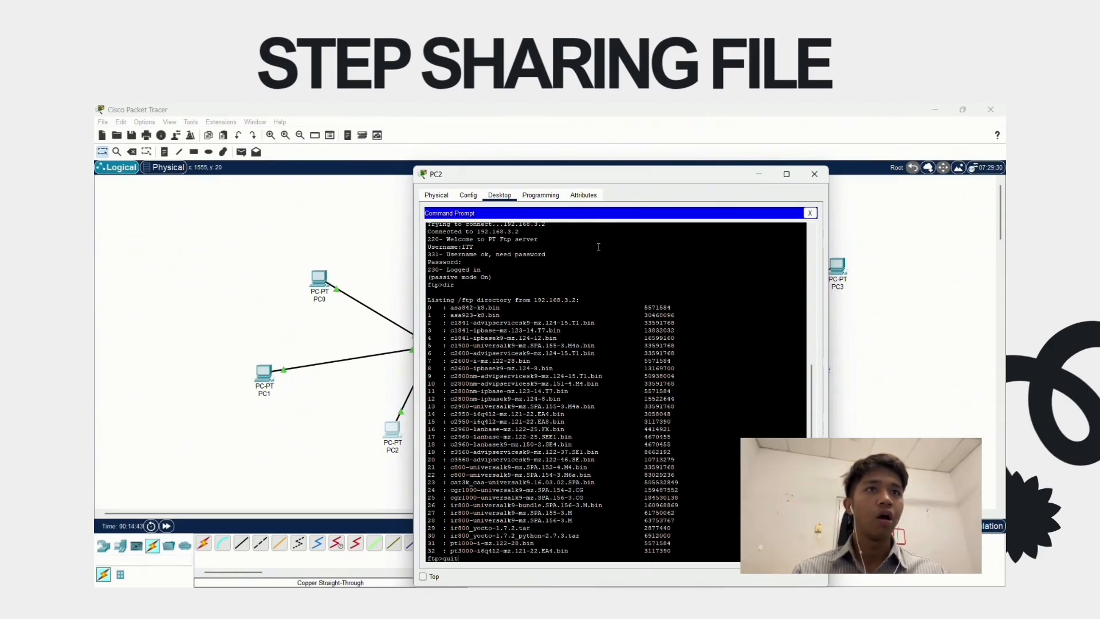
pyautogui.press('Return')
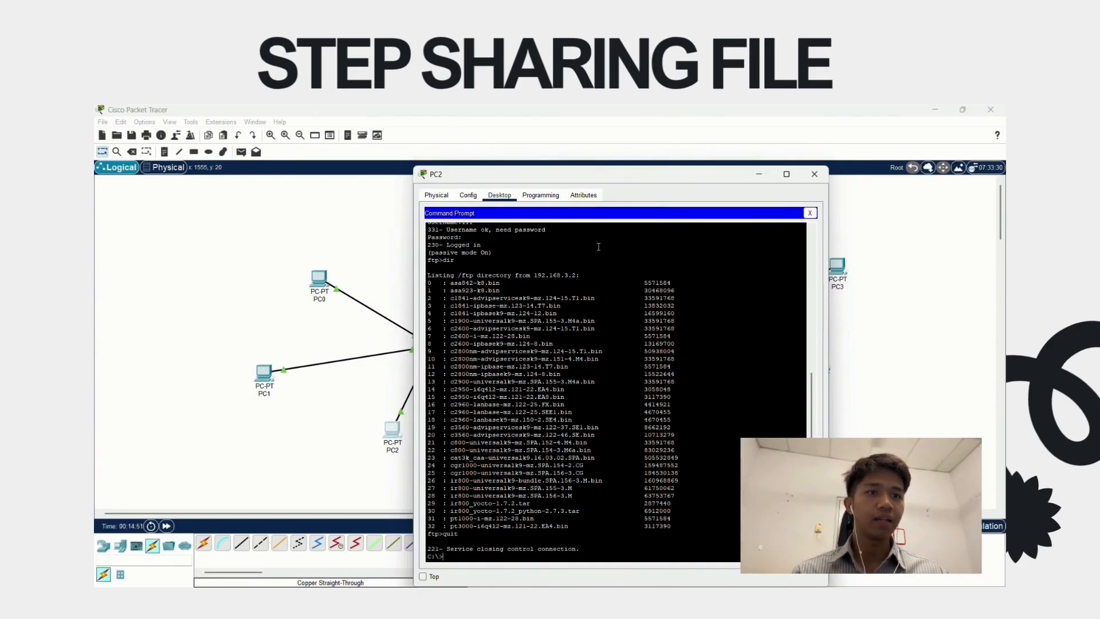
pyautogui.write('dir')
pyautogui.press('Return')
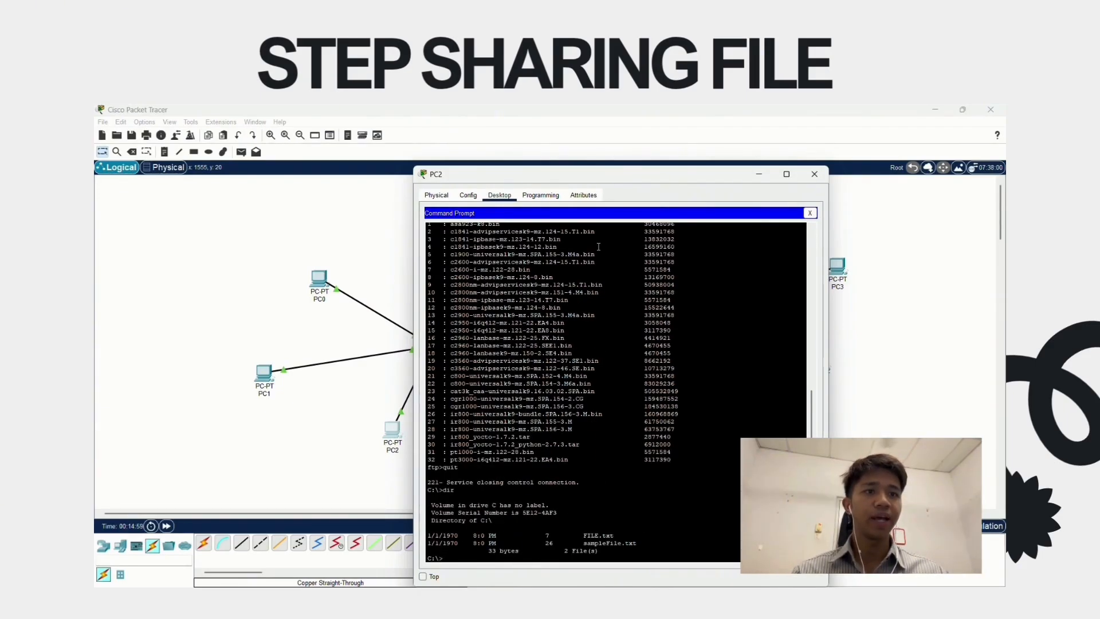
# Reconnect to FTP at 192.168.3.2, log in as ITT with the account password, and display the FTP command help
pyautogui.write('ft')
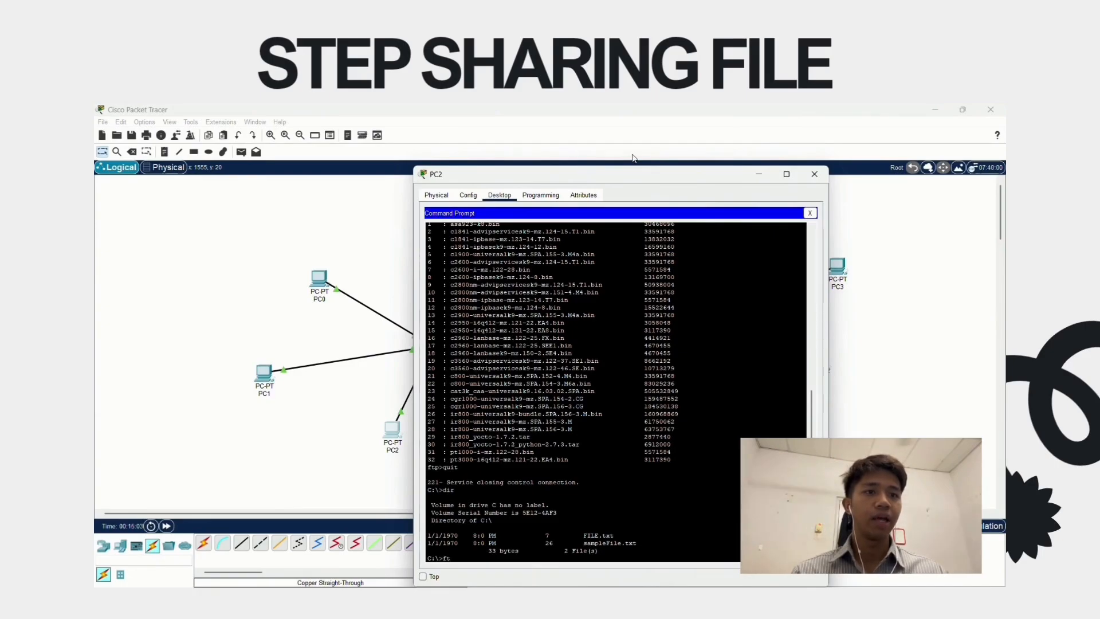
pyautogui.write('p 192.168.3.2')
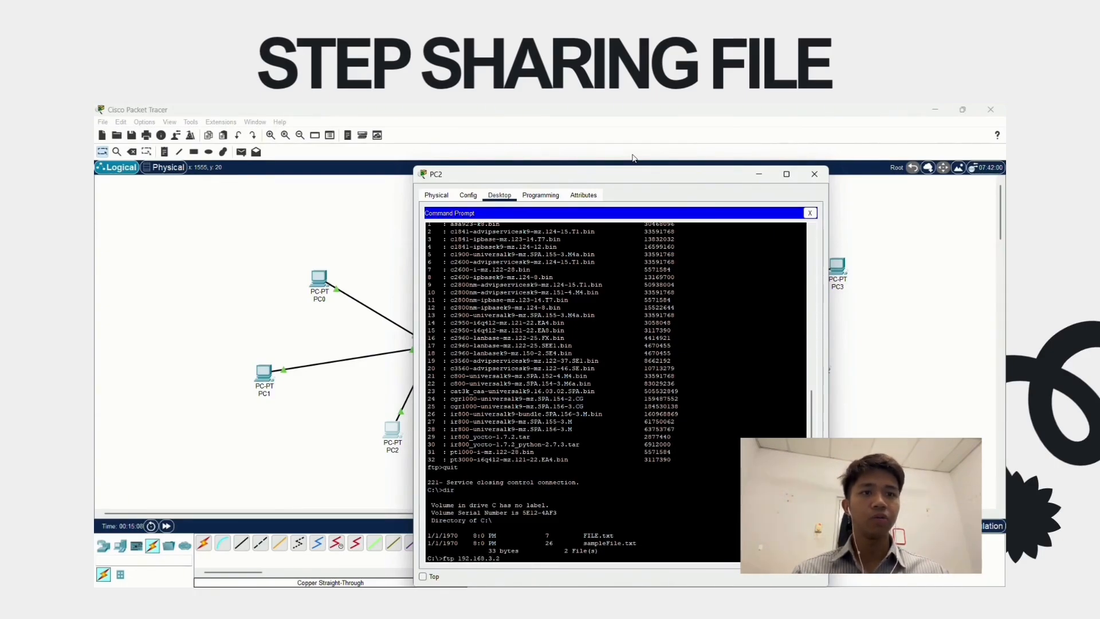
pyautogui.press('Return')
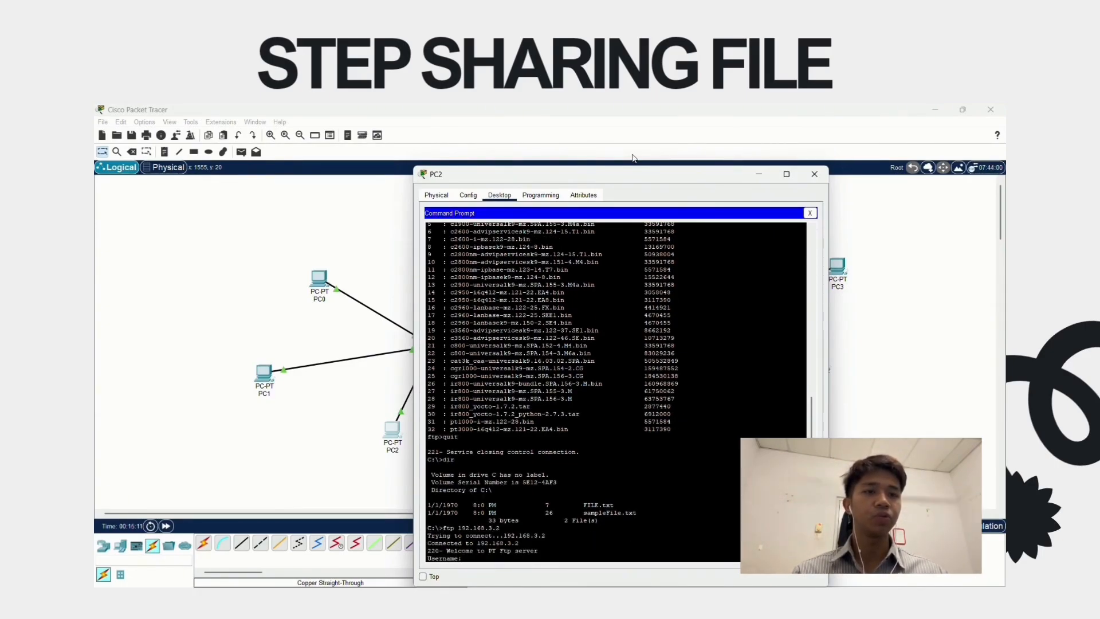
pyautogui.write('ITT')
pyautogui.press('Return')
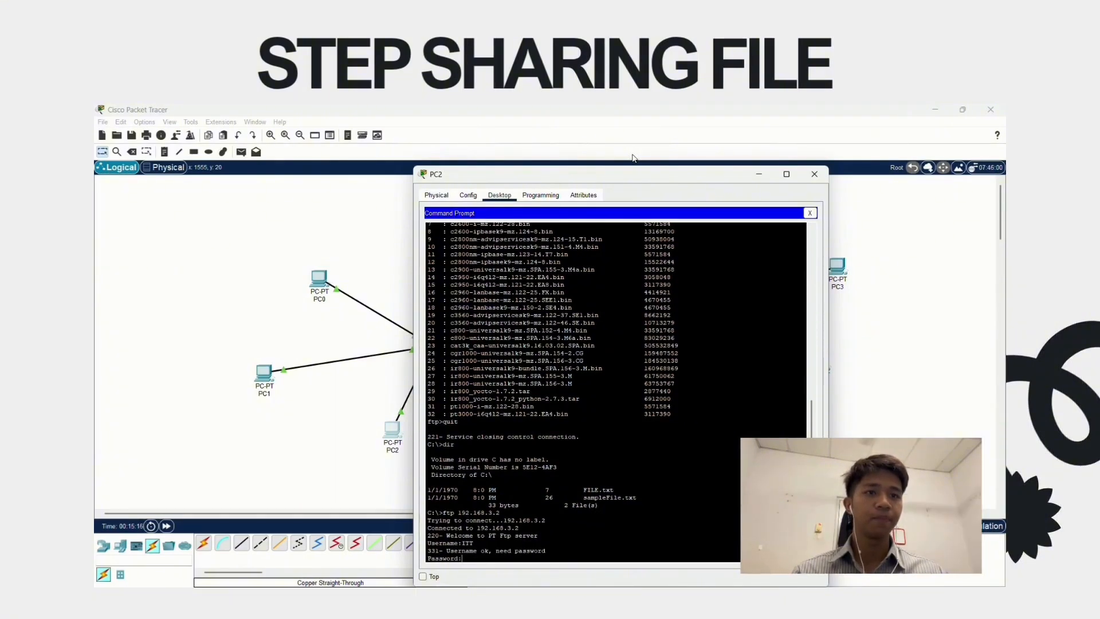
pyautogui.press('Return')
pyautogui.write('help')
pyautogui.press('Return')
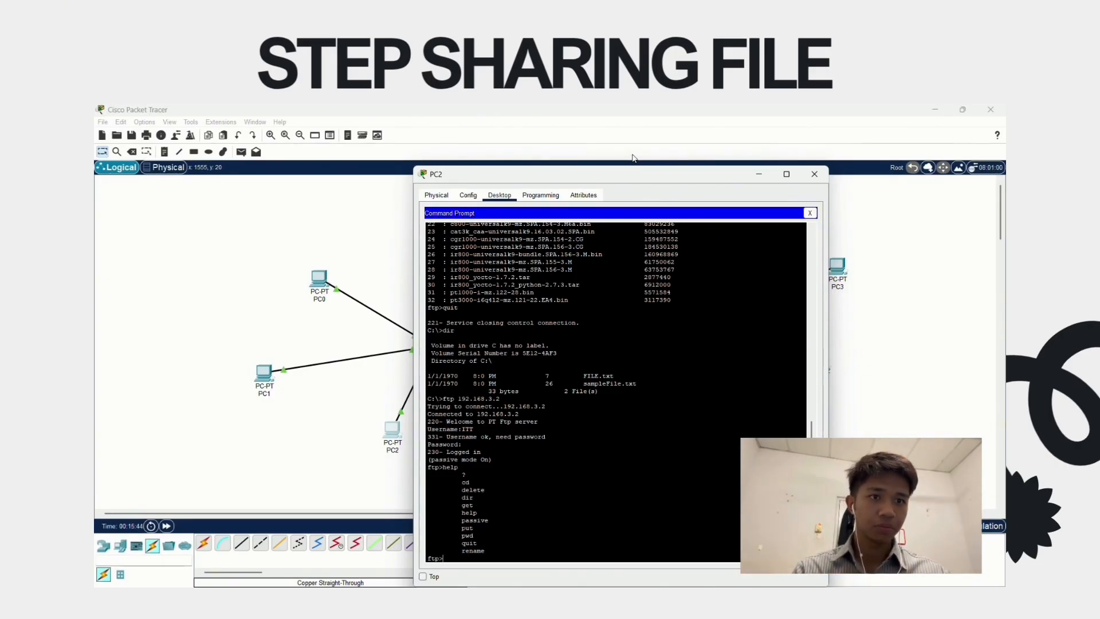
# Upload FILE.txt from PC2 to the FTP server with the put command and list the server's directory
pyautogui.write('get')
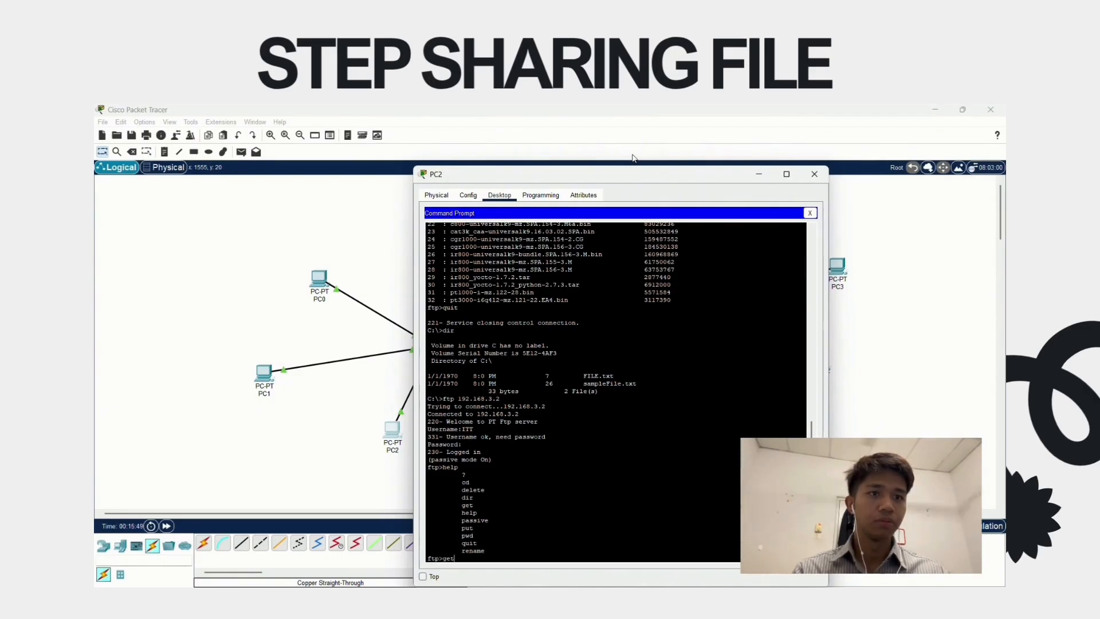
pyautogui.press('BackSpace')
pyautogui.press('BackSpace')
pyautogui.press('BackSpace')
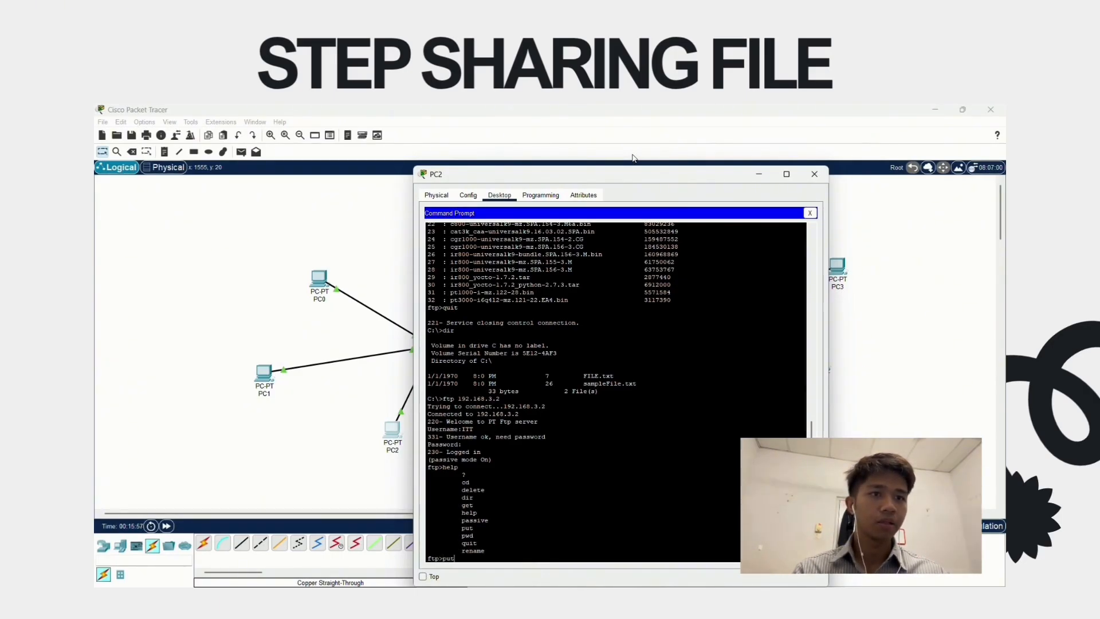
pyautogui.write('put FILE.')
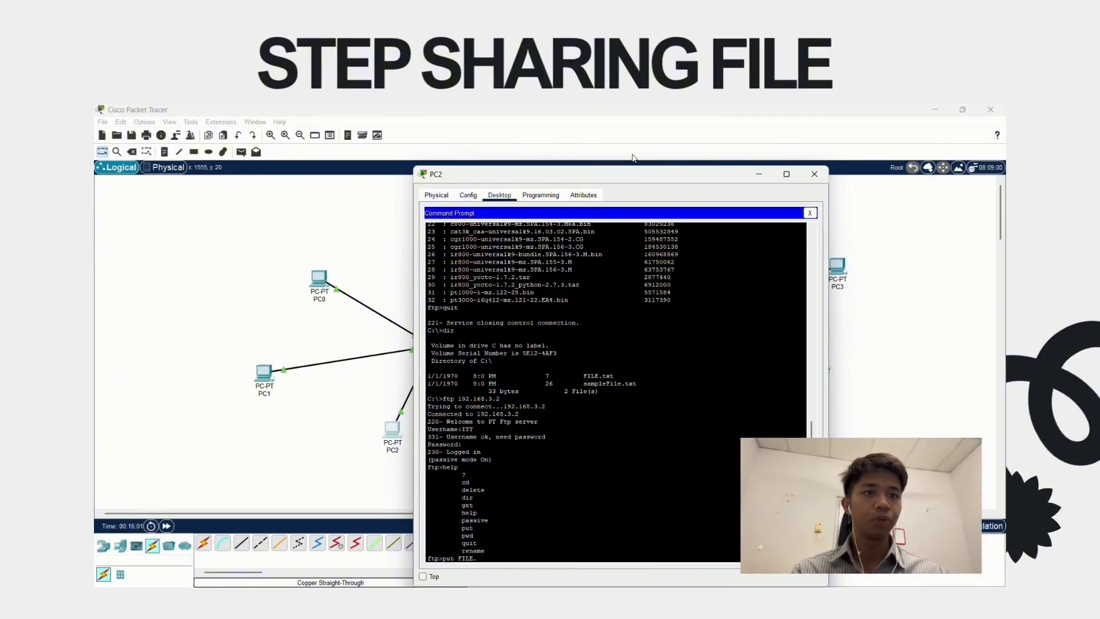
pyautogui.write('txt')
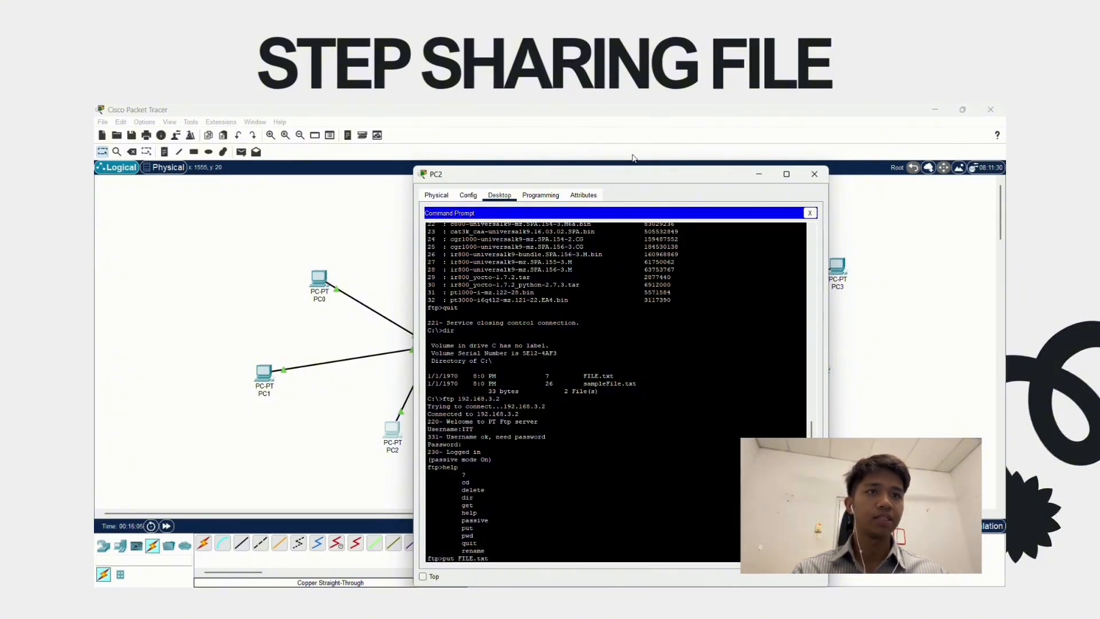
pyautogui.press('Return')
pyautogui.write('dir')
pyautogui.press('Return')
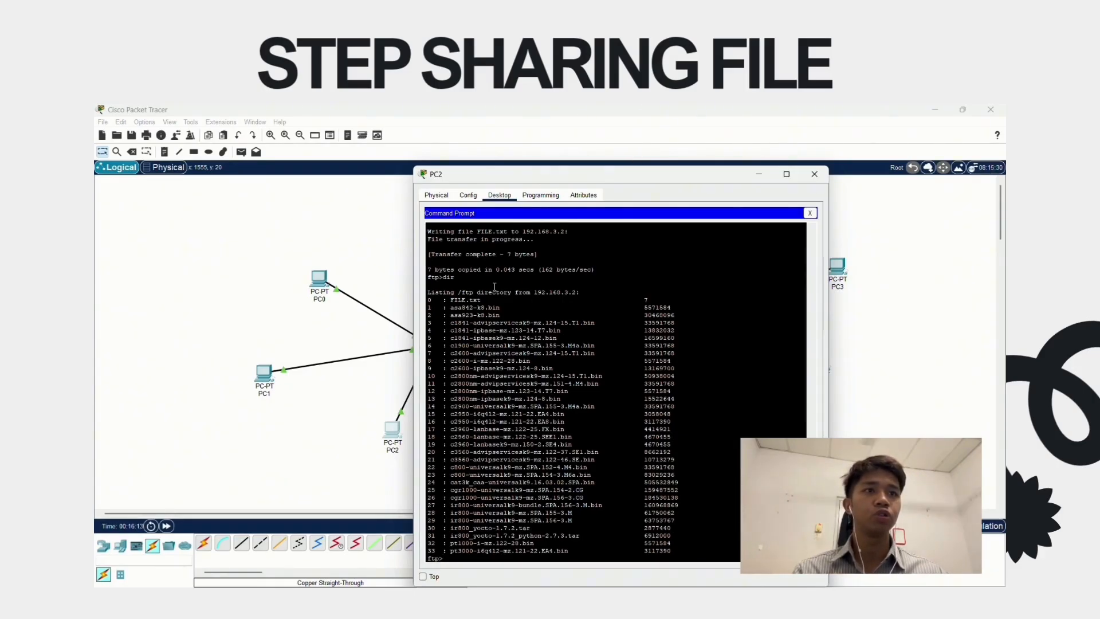
# Quit the FTP session and close PC2's Command Prompt and device window
pyautogui.write('quit')
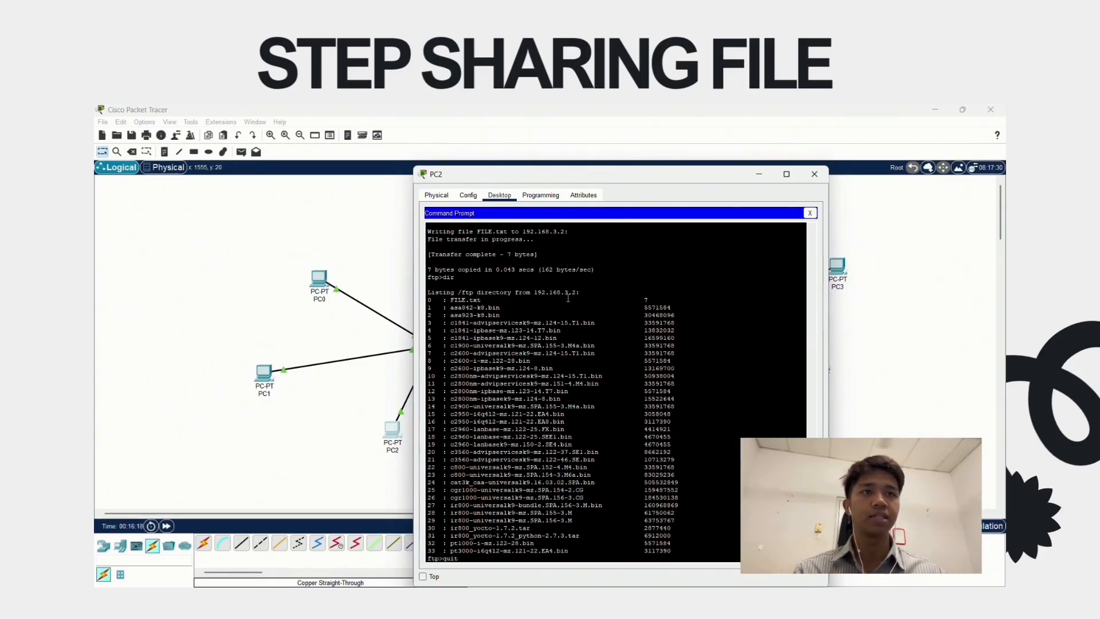
pyautogui.press('Return')
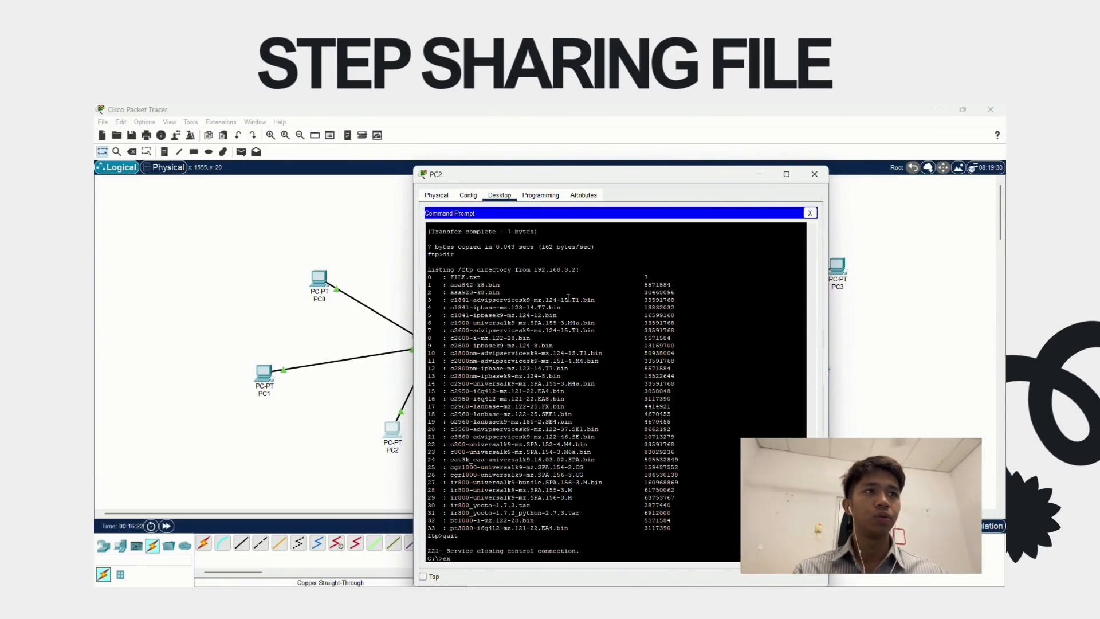
pyautogui.click(810, 212)
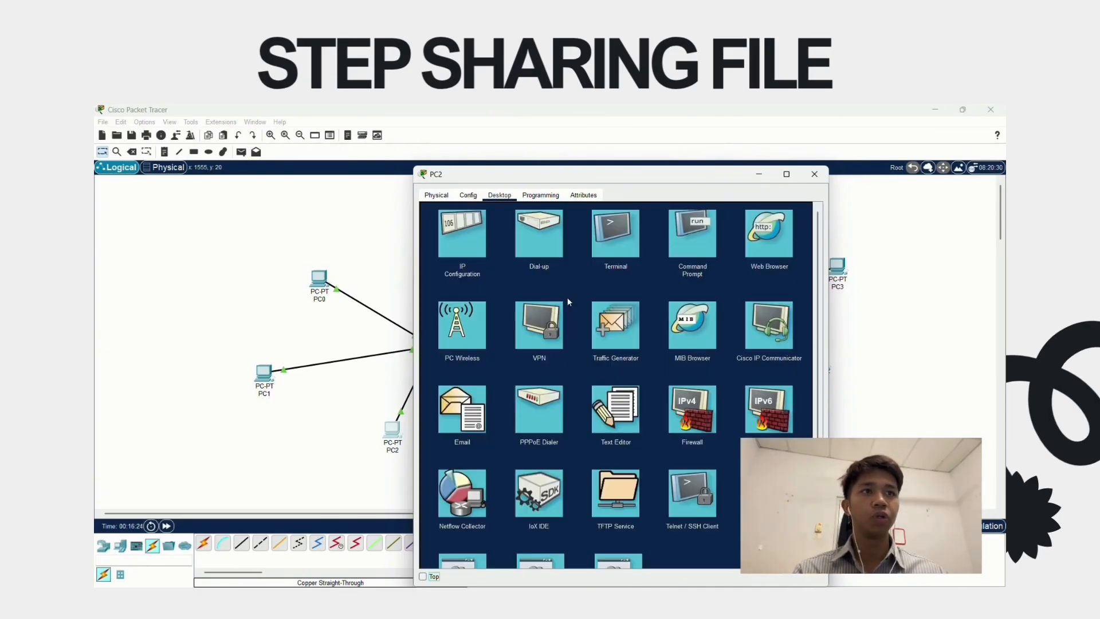
pyautogui.click(823, 174)
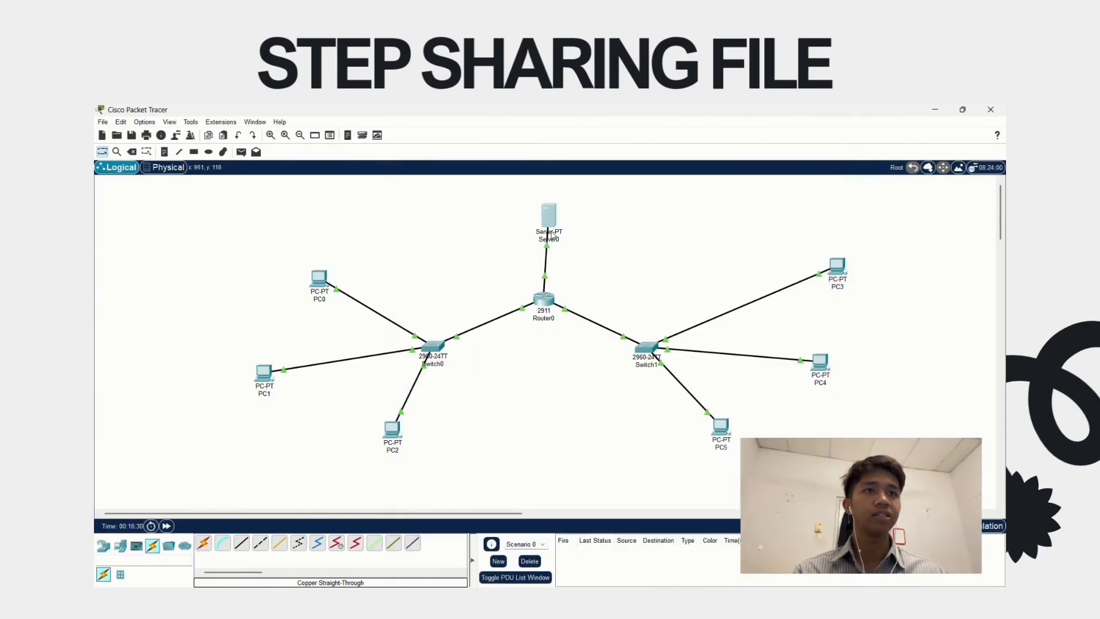
# Check the file list in Server0's FTP service for FILE.txt, and close the server's window
pyautogui.click(548, 221)
pyautogui.click(456, 317)
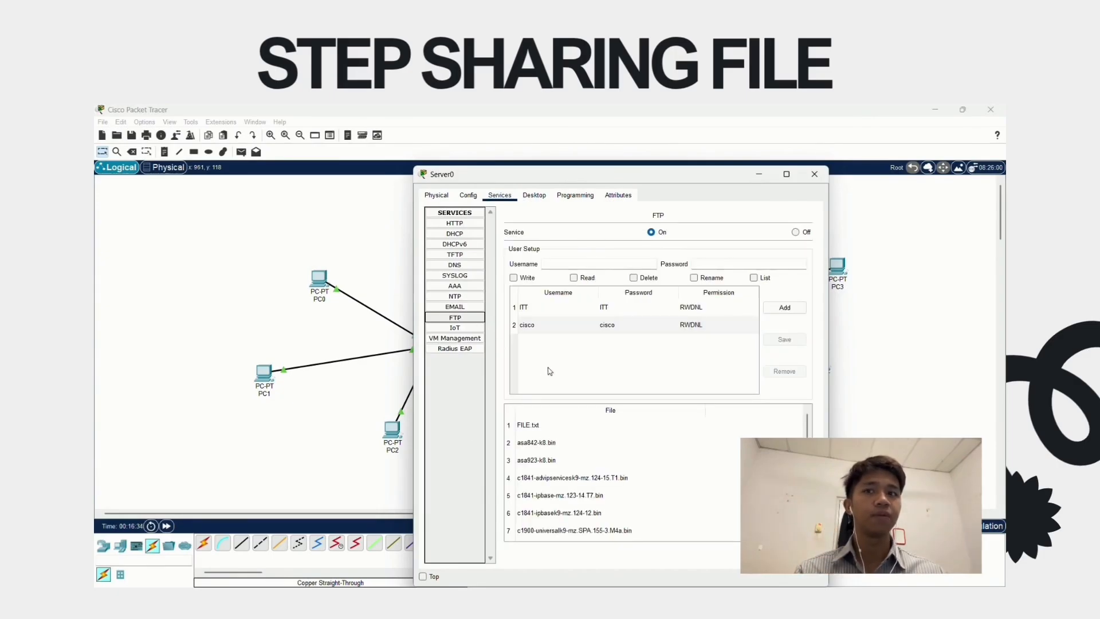
pyautogui.click(813, 174)
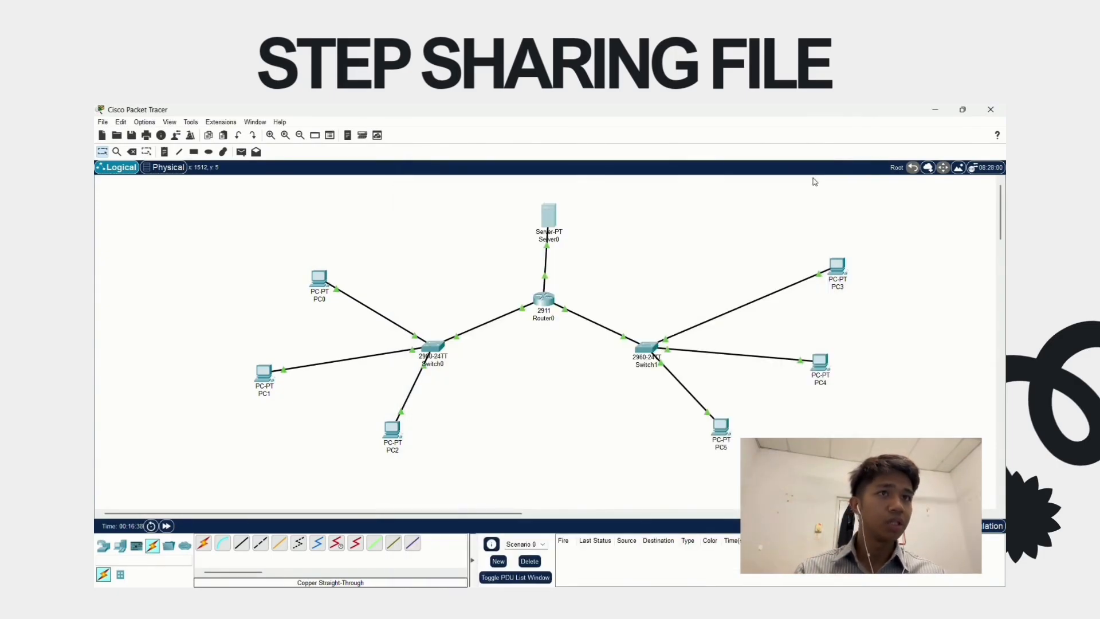
# Open PC4's Command Prompt and list the files on its C: drive
pyautogui.click(825, 366)
pyautogui.click(682, 246)
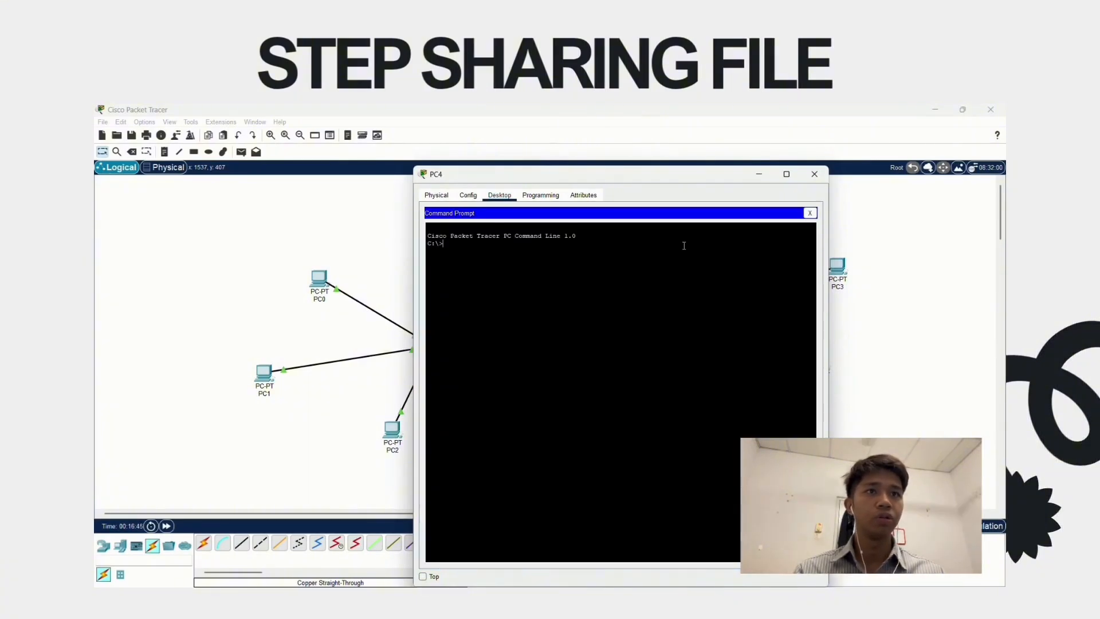
pyautogui.write('dir')
pyautogui.press('Return')
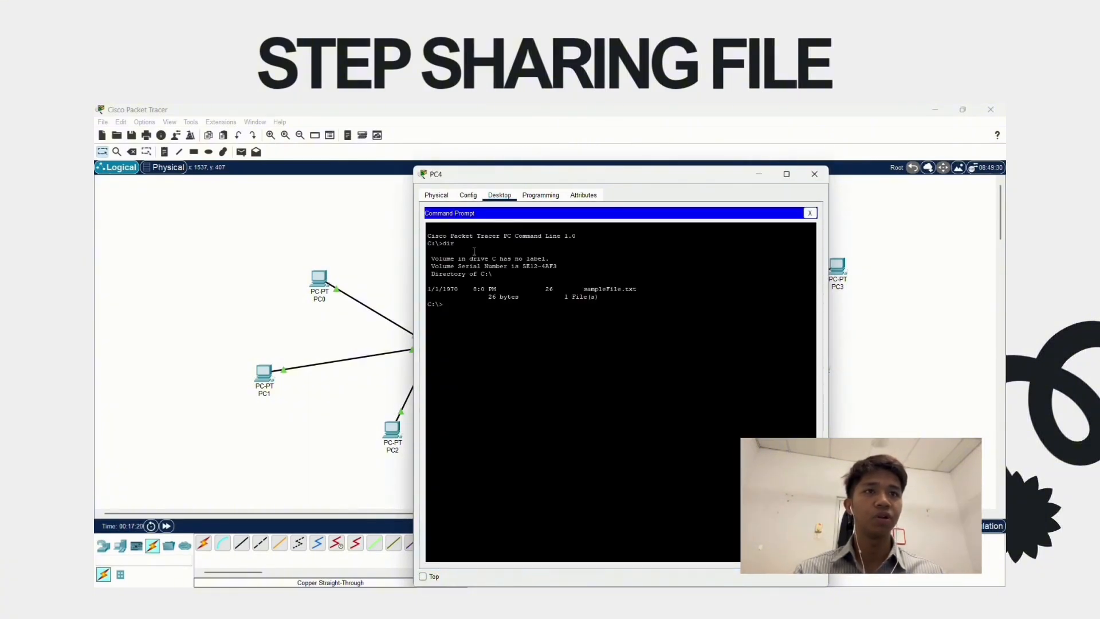
# Ping the server at 192.168.3.2 from PC4's Command Prompt
pyautogui.write('ping 192.1')
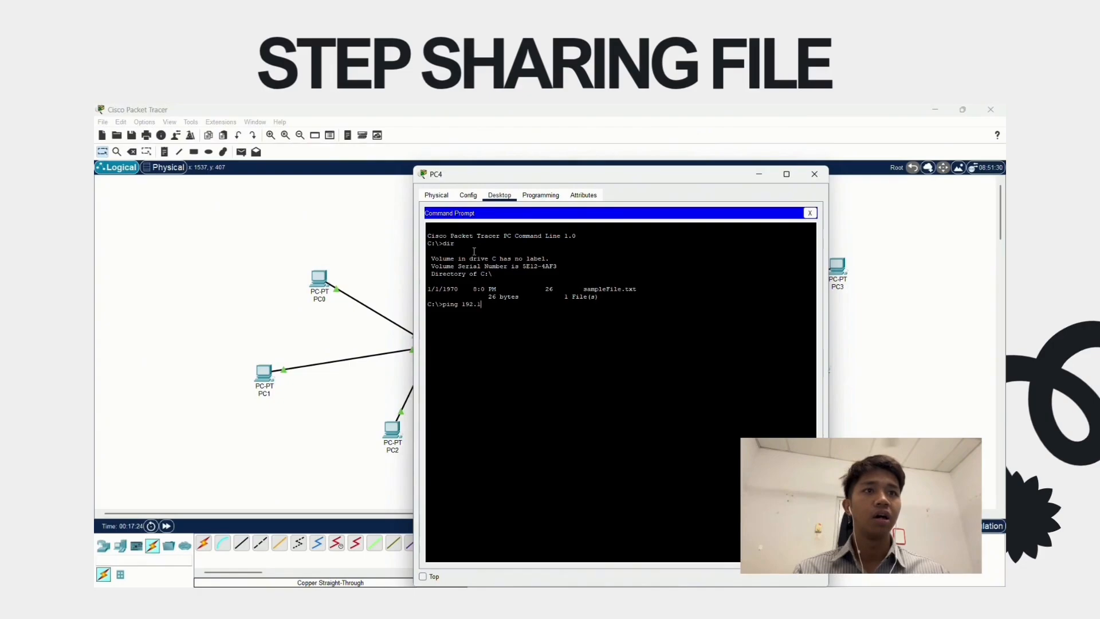
pyautogui.write('68.3.2')
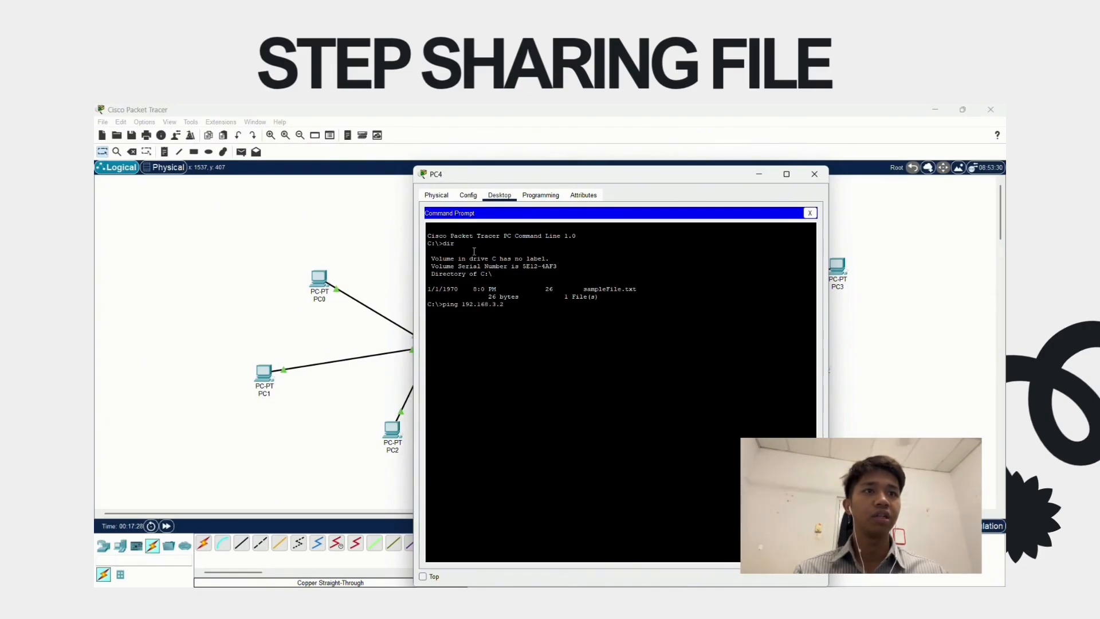
pyautogui.press('Return')
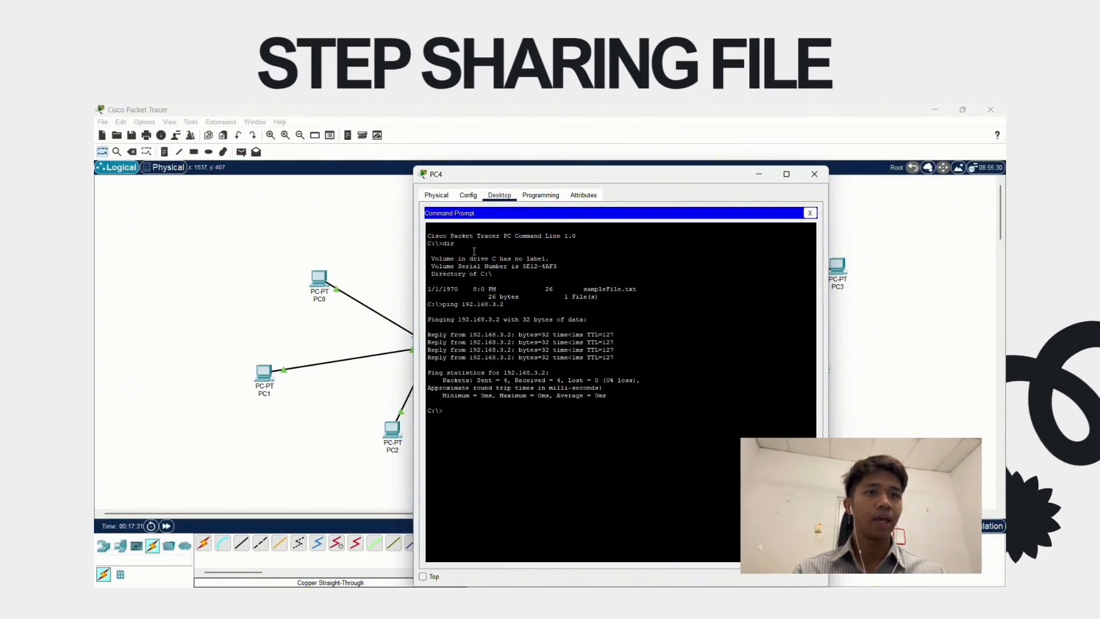
# Connect from PC4 to the FTP server at 192.168.3.2 and log in with the account's username and password
pyautogui.write('ftp')
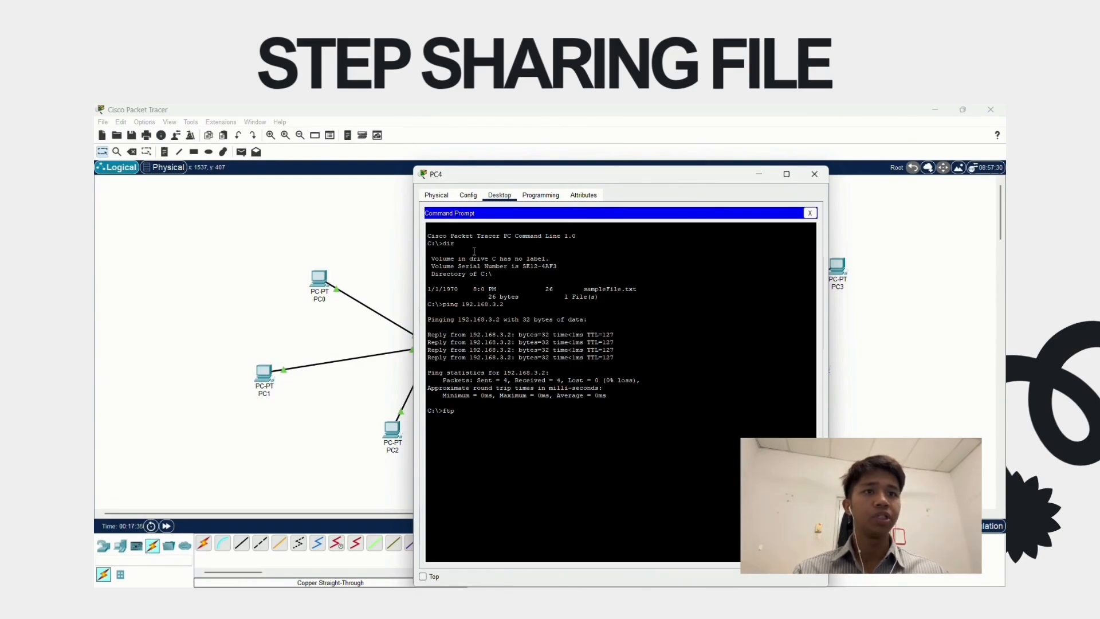
pyautogui.write(' 192.168.3.2')
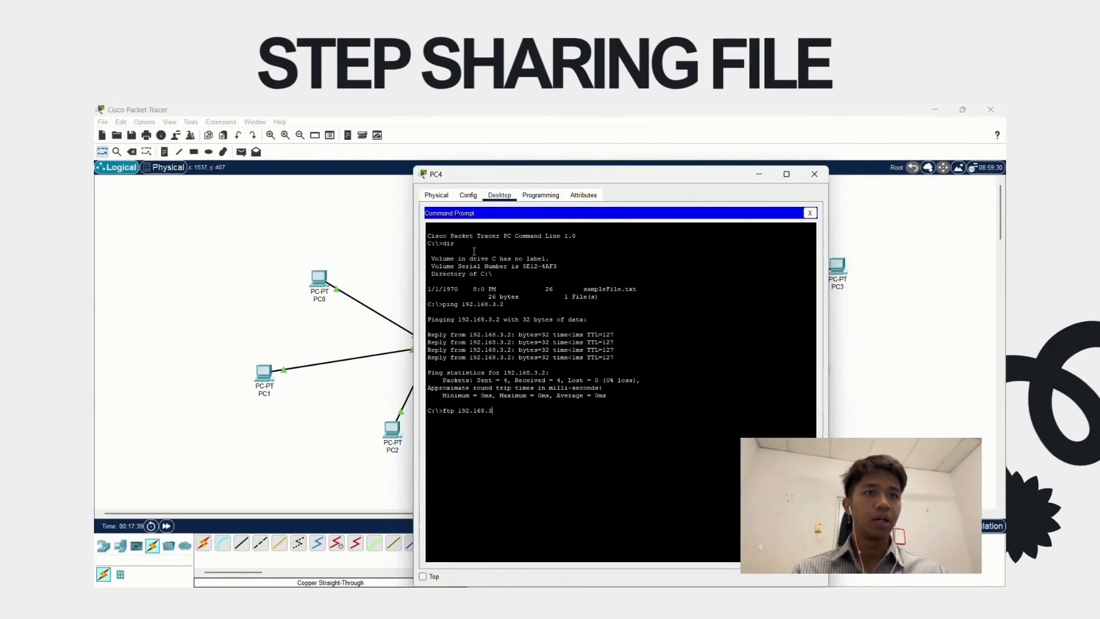
pyautogui.press('Return')
pyautogui.write('ITT')
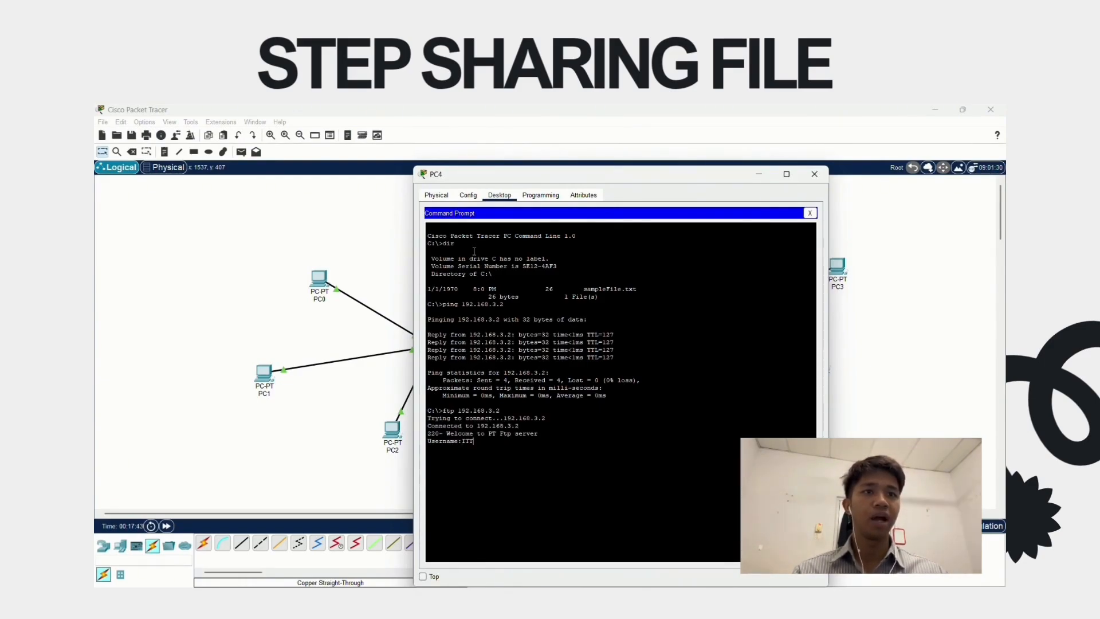
pyautogui.press('Return')
pyautogui.write('ITT')
pyautogui.press('Return')
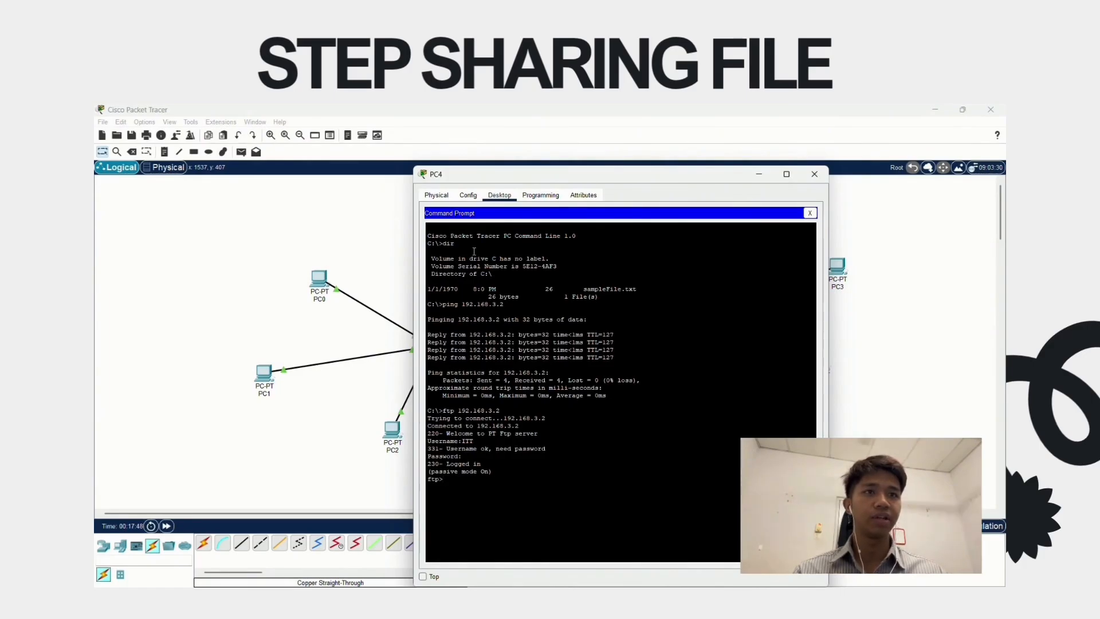
# List the FTP server's directory and display the available FTP commands with help
pyautogui.write('dir')
pyautogui.press('Return')
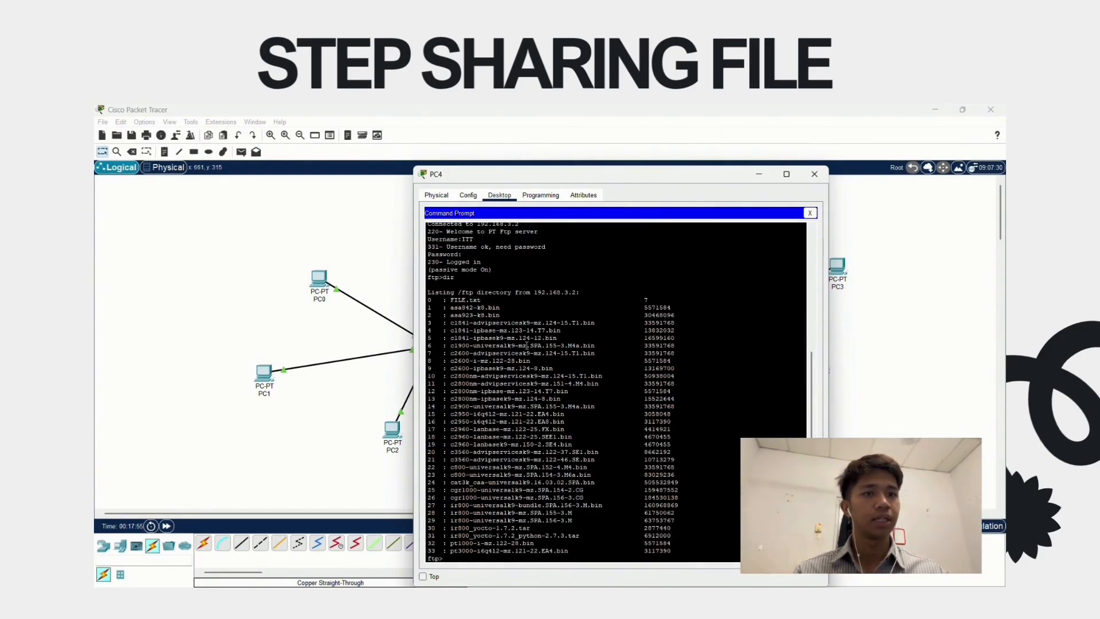
pyautogui.write('help')
pyautogui.press('Return')
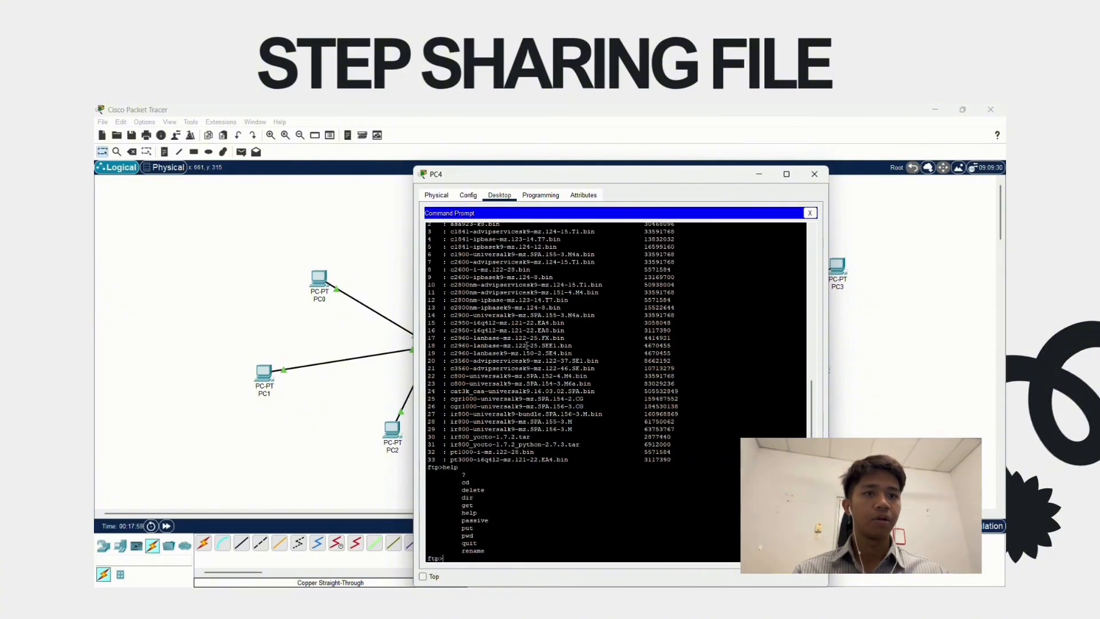
# Download FILE.txt from the FTP server to PC4 with the get command
pyautogui.write('get ')
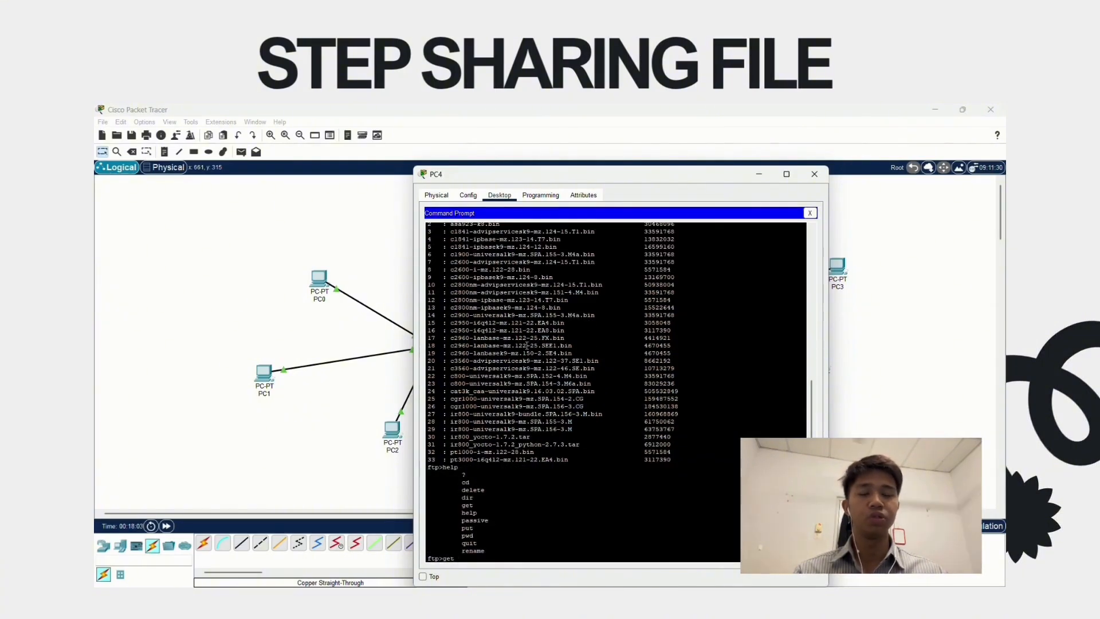
pyautogui.write('FILE.txt')
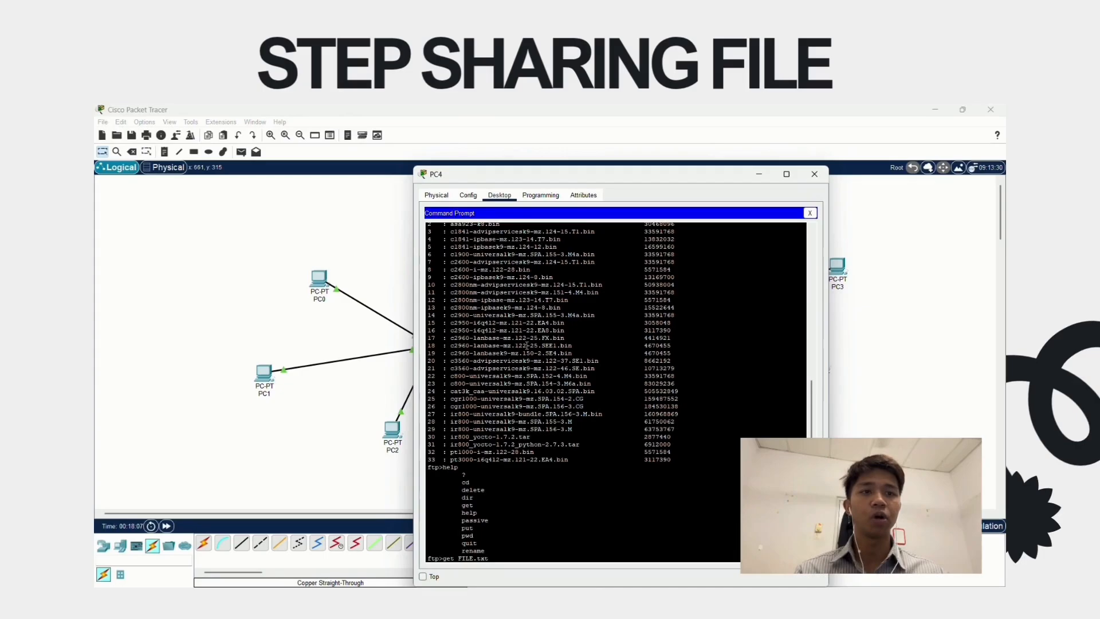
pyautogui.press('Return')
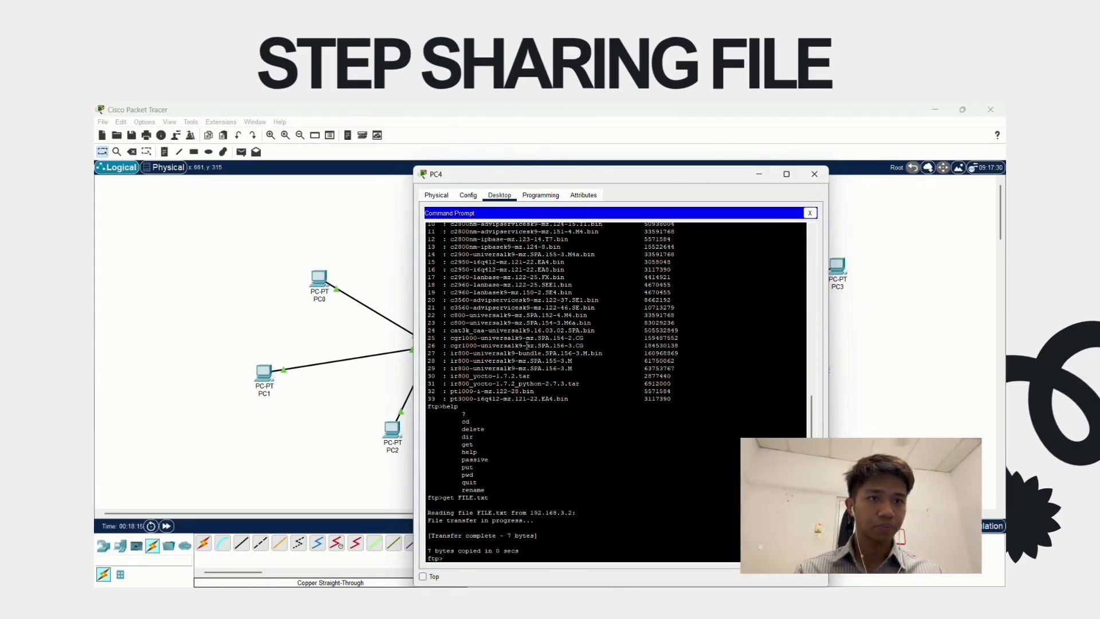
# Quit the FTP session, list the files on PC4's C: drive and close the device window
pyautogui.write('quit')
pyautogui.press('Return')
pyautogui.write('di')
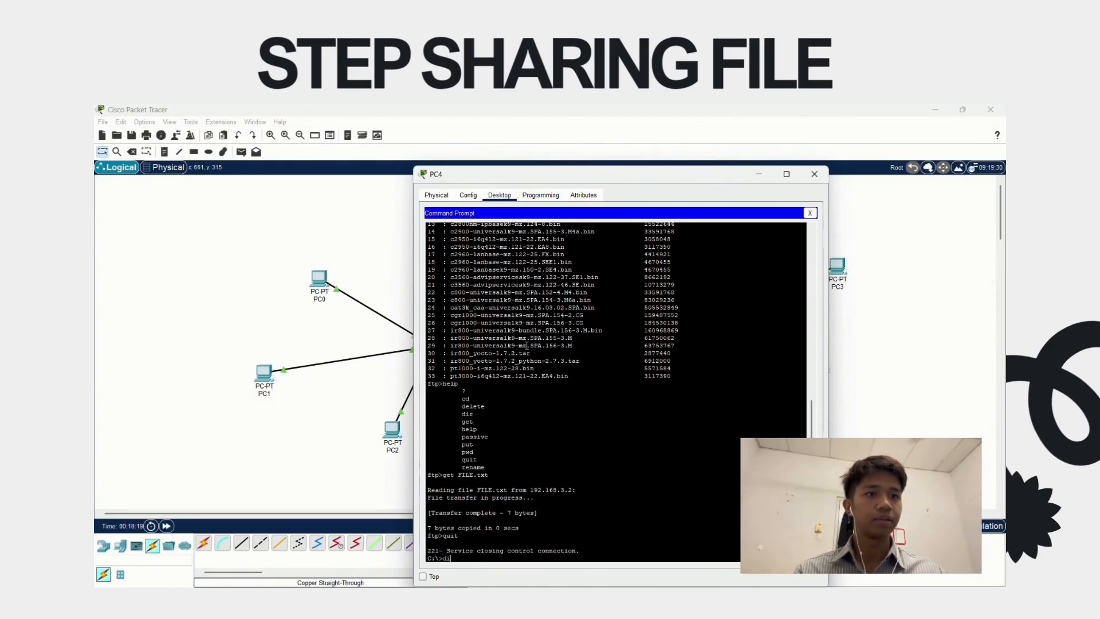
pyautogui.write('r')
pyautogui.press('Return')
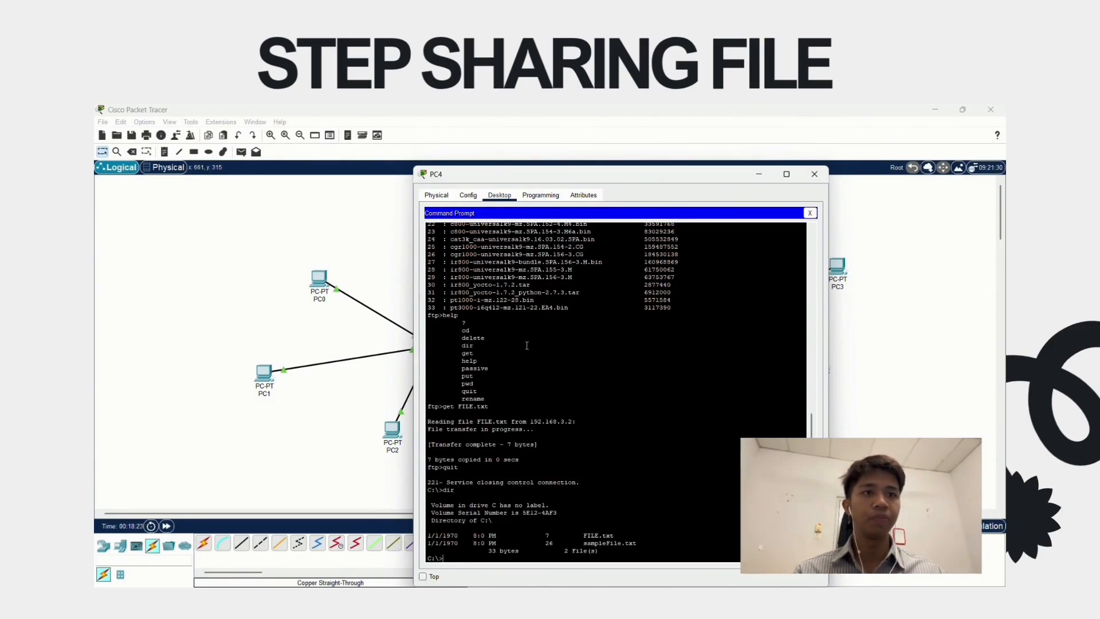
pyautogui.click(809, 212)
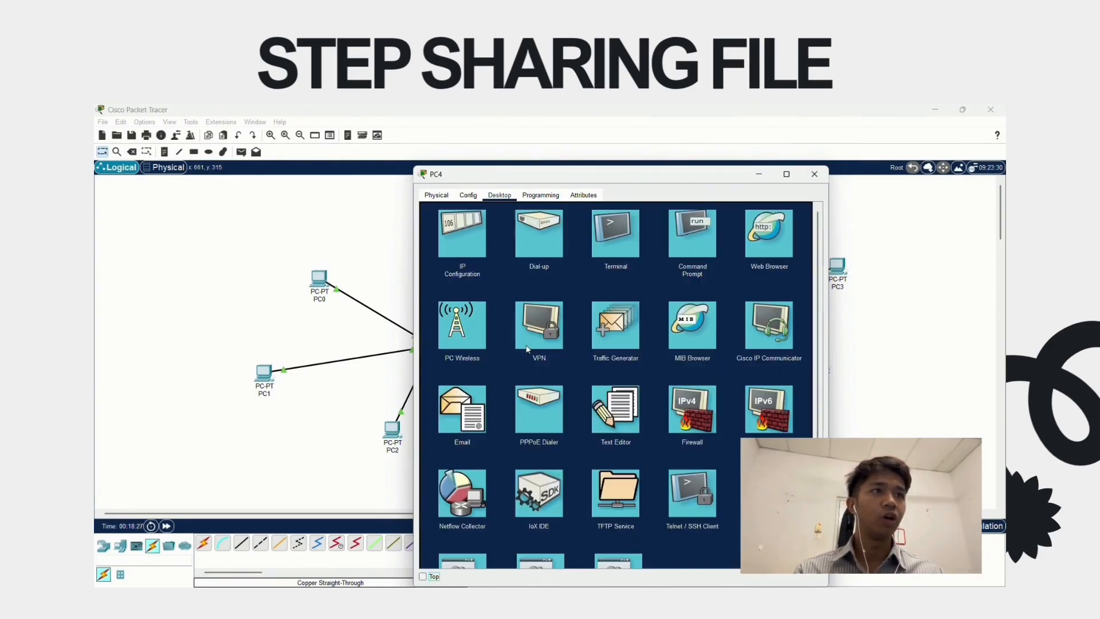
pyautogui.click(814, 174)
pyautogui.click(837, 268)
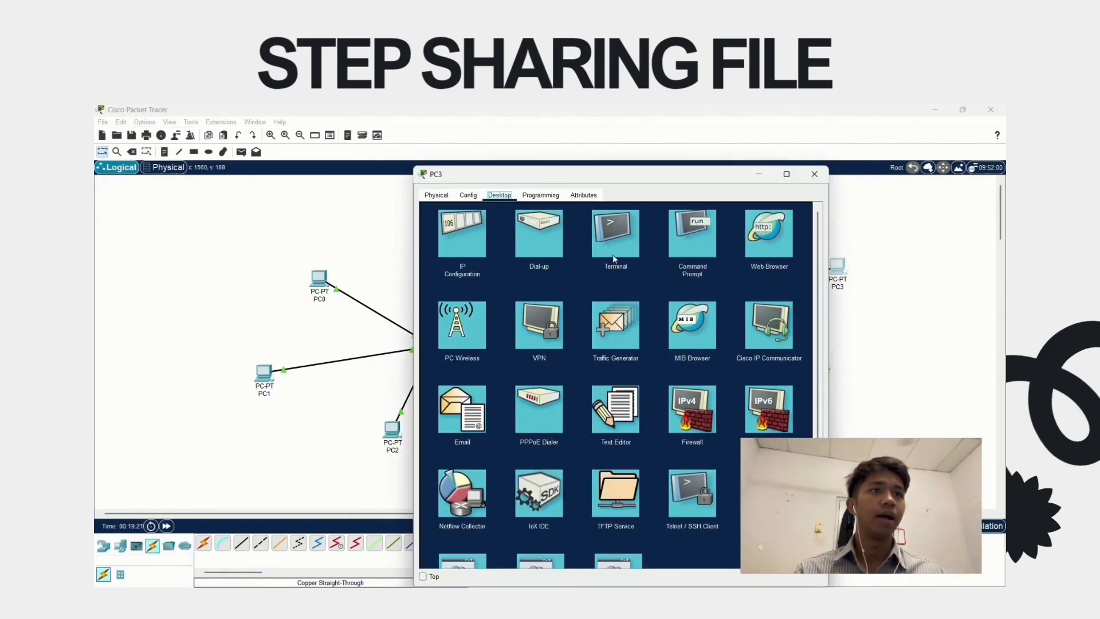
pyautogui.click(692, 244)
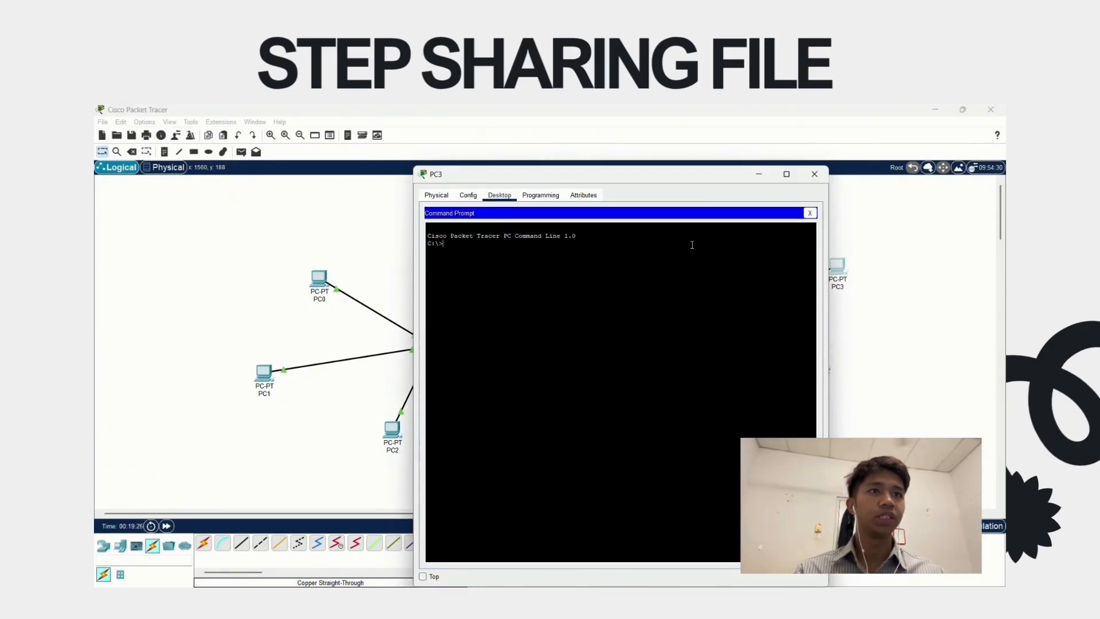
pyautogui.click(814, 174)
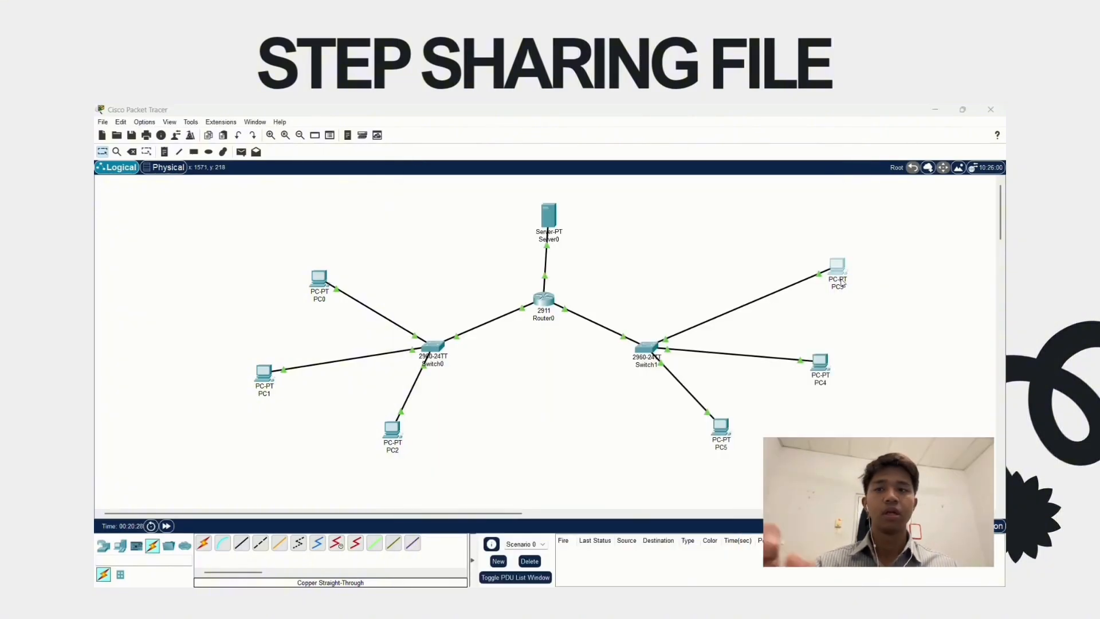
# Open PC3's Command Prompt and list the files on its C: drive
pyautogui.click(837, 268)
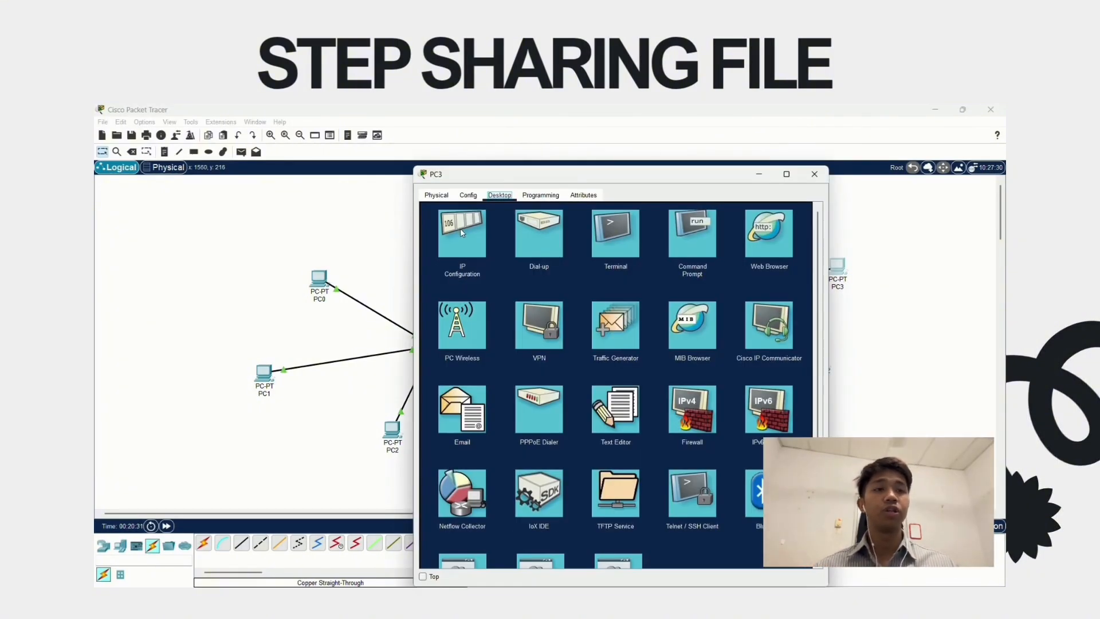
pyautogui.click(693, 241)
pyautogui.write('dir')
pyautogui.press('Return')
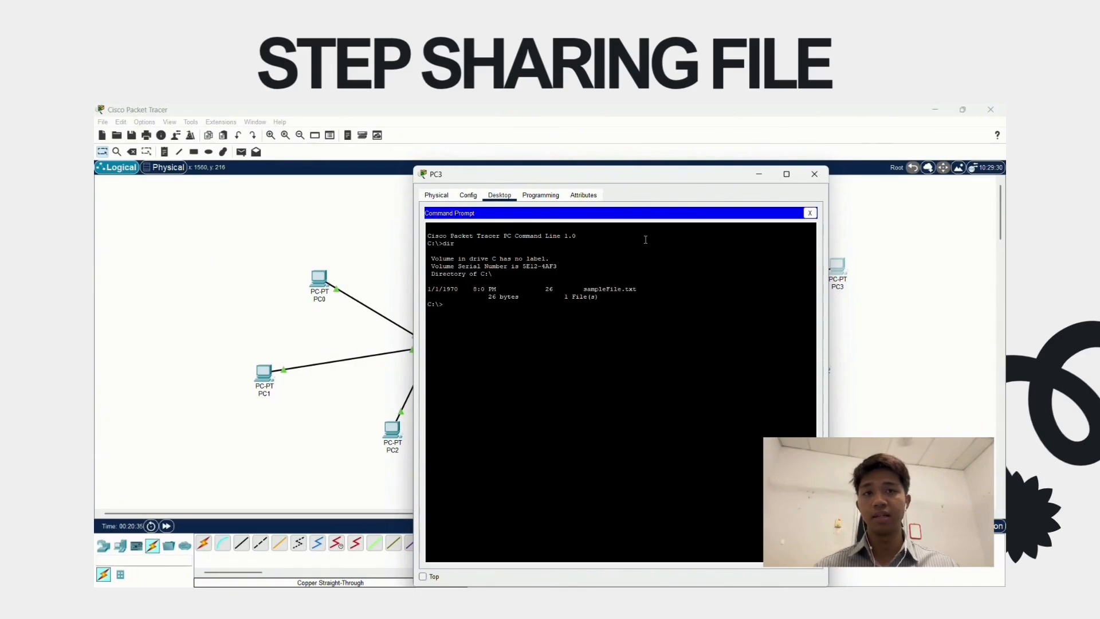
# Ping the server at 192.168.3.2 from PC3's Command Prompt
pyautogui.write('ping 192.1')
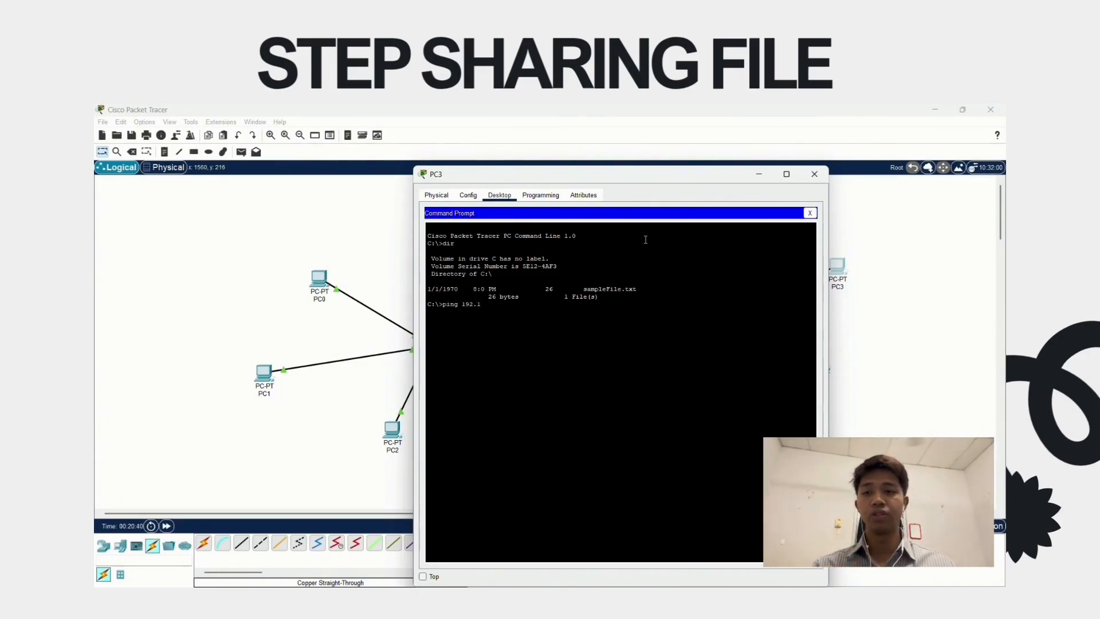
pyautogui.write('68.3.2')
pyautogui.press('Return')
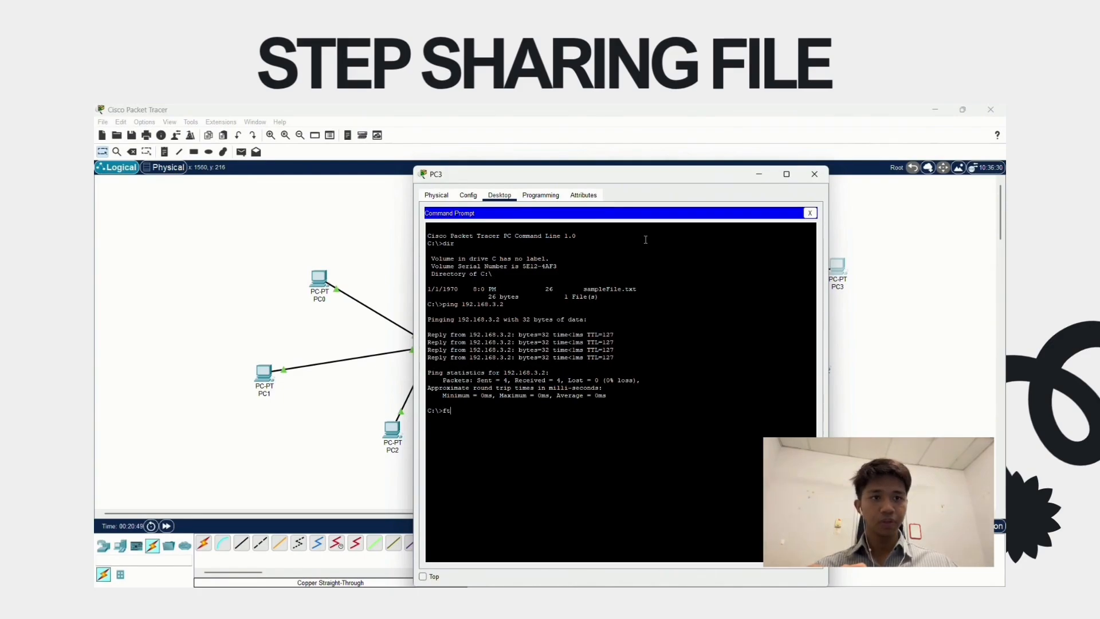
# Connect from PC3 to the FTP server at 192.168.3.2 and log in with the account's username and password
pyautogui.write('ftp 192.1')
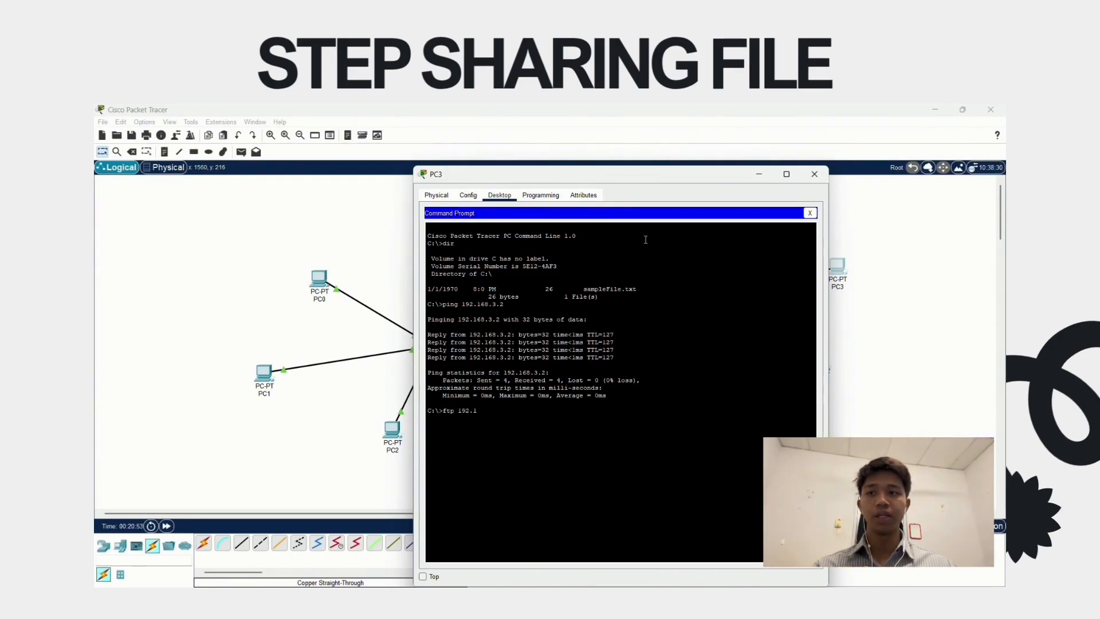
pyautogui.write('68.3.2')
pyautogui.press('Return')
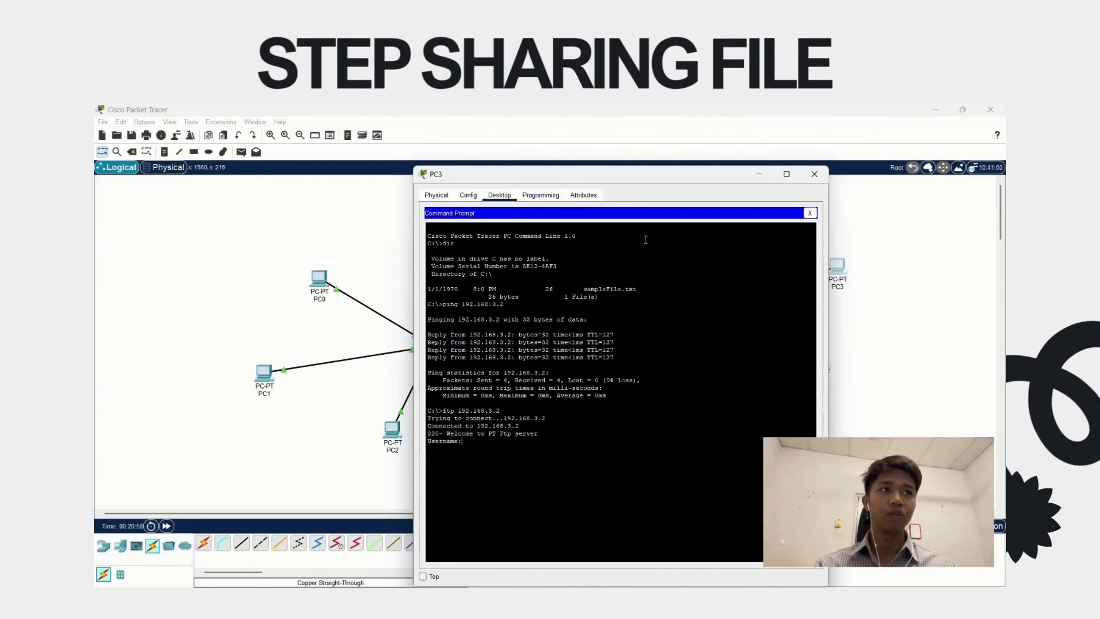
pyautogui.write('ITT')
pyautogui.press('Return')
pyautogui.press('Return')
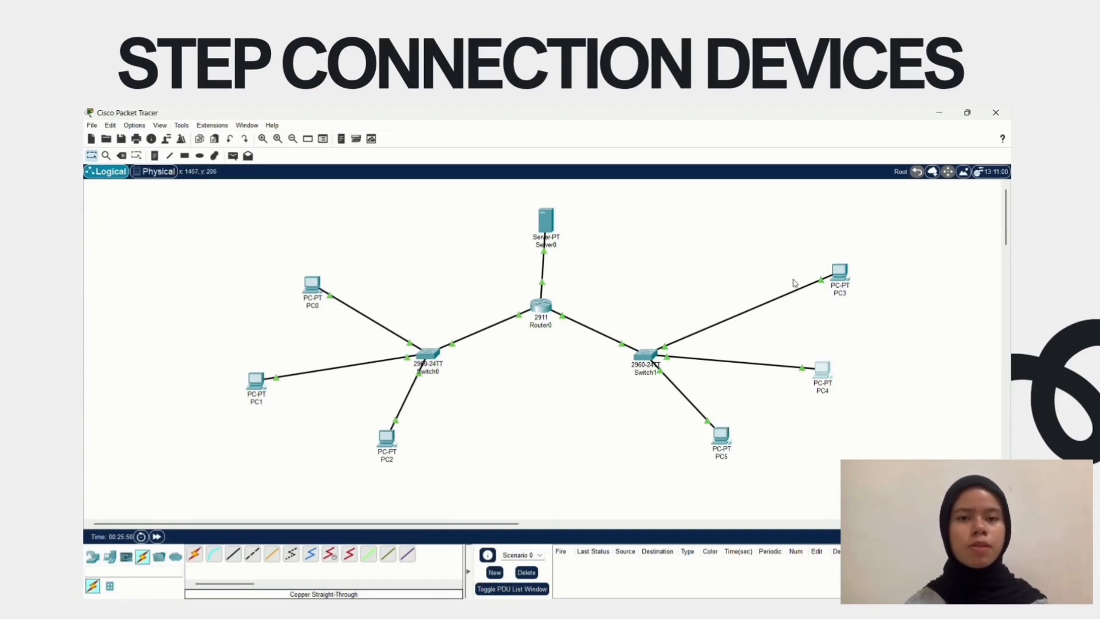
# Open PC5's Command Prompt and ping 192.168.2.2 to test its connection to that device
pyautogui.click(723, 449)
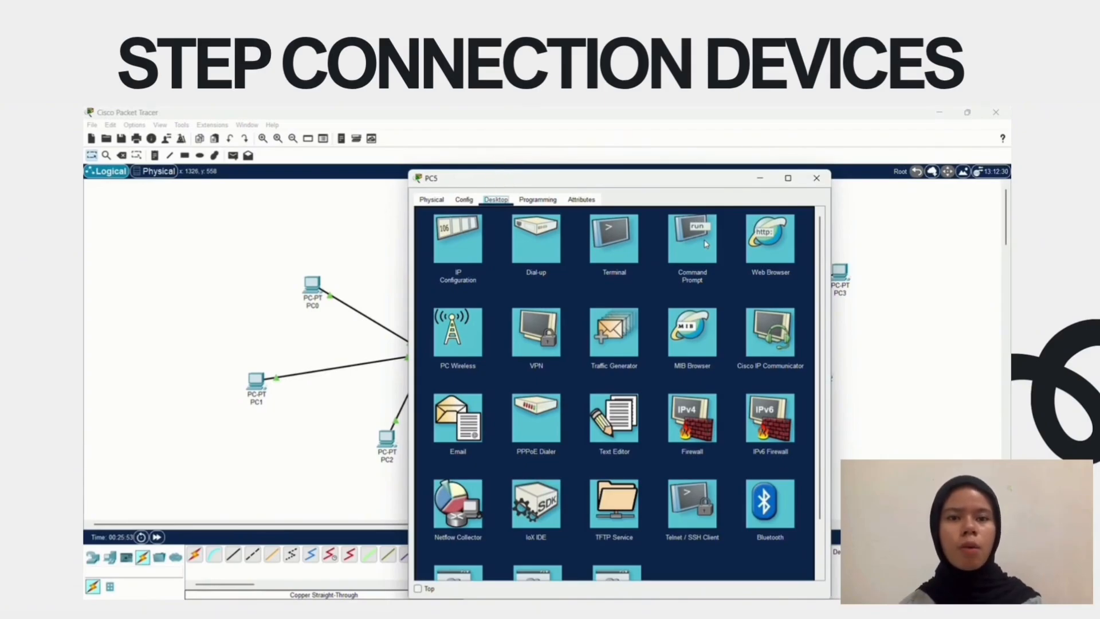
pyautogui.click(693, 240)
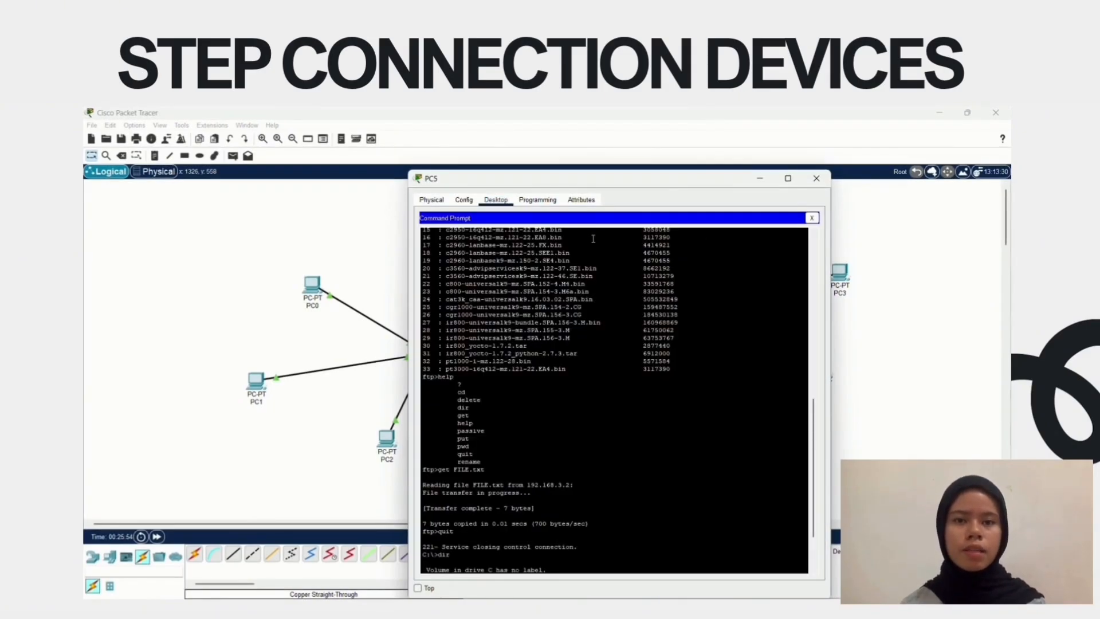
pyautogui.click(459, 513)
pyautogui.write('p')
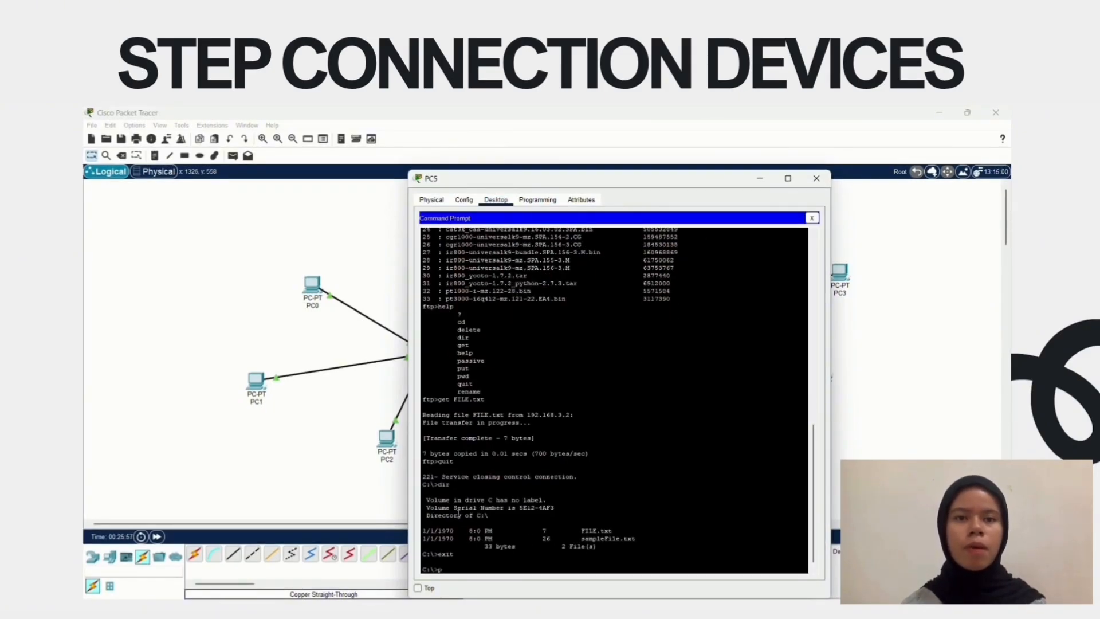
pyautogui.write('ing 192.')
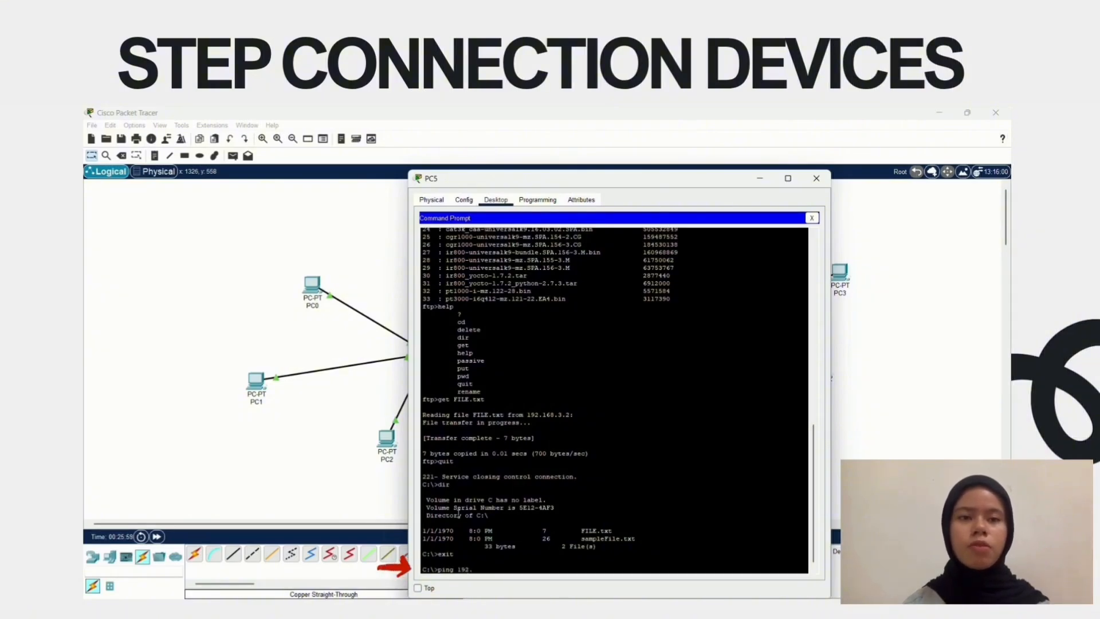
pyautogui.write('168.')
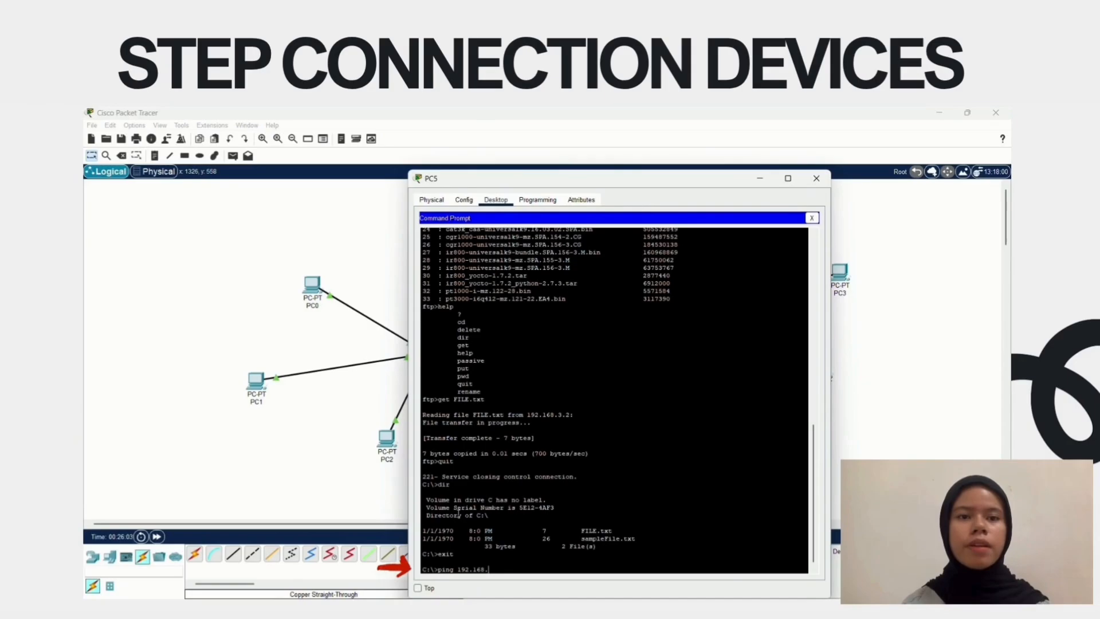
pyautogui.write('2.2')
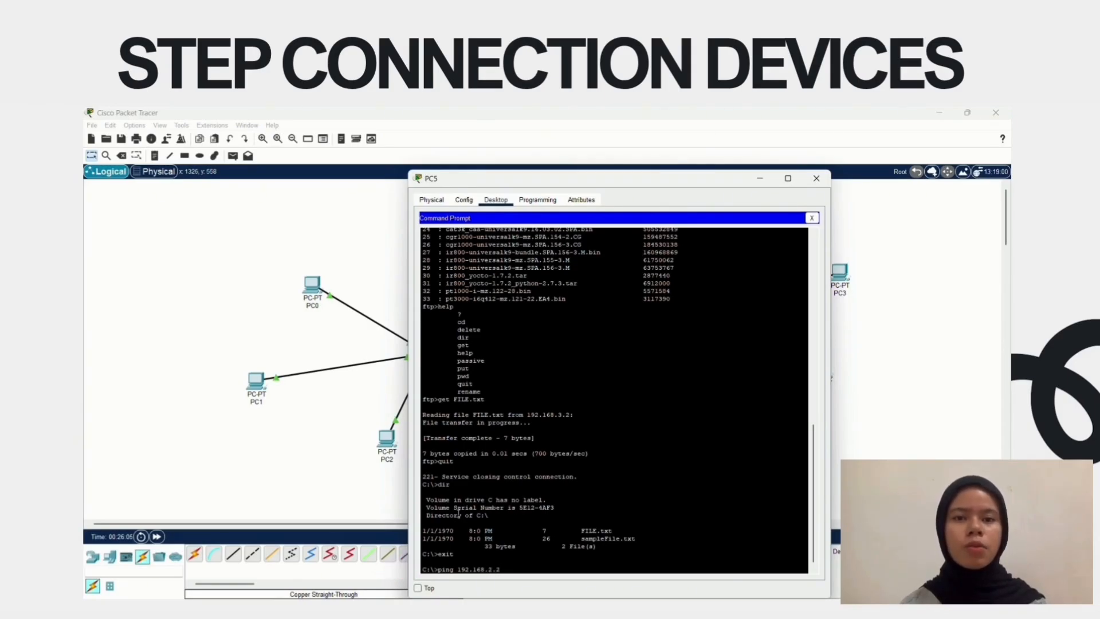
pyautogui.press('Return')
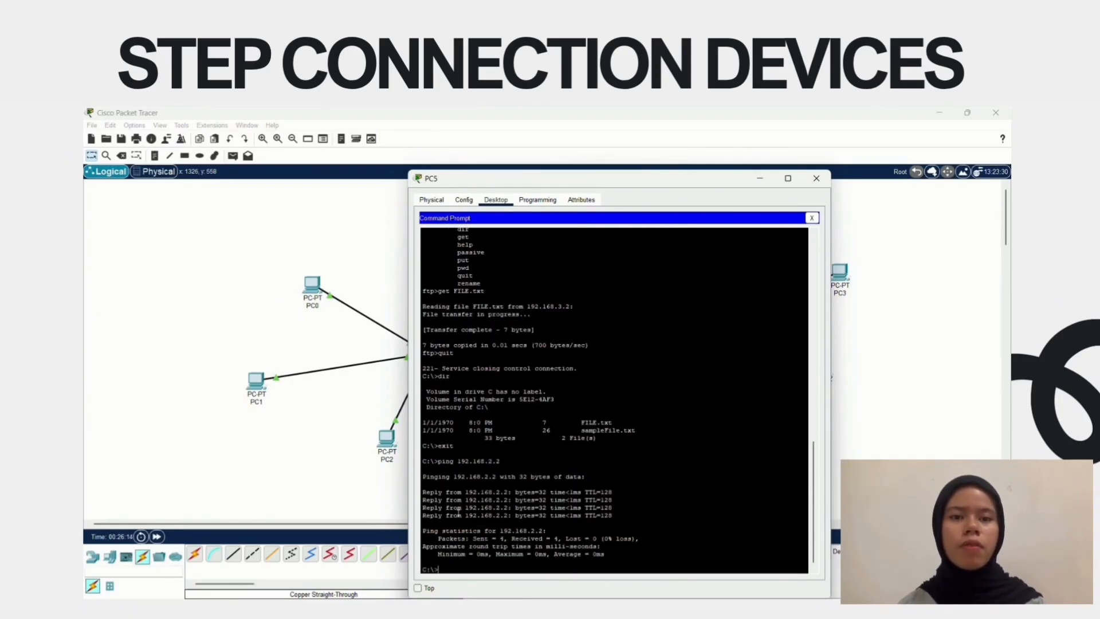
pyautogui.write('192.1')
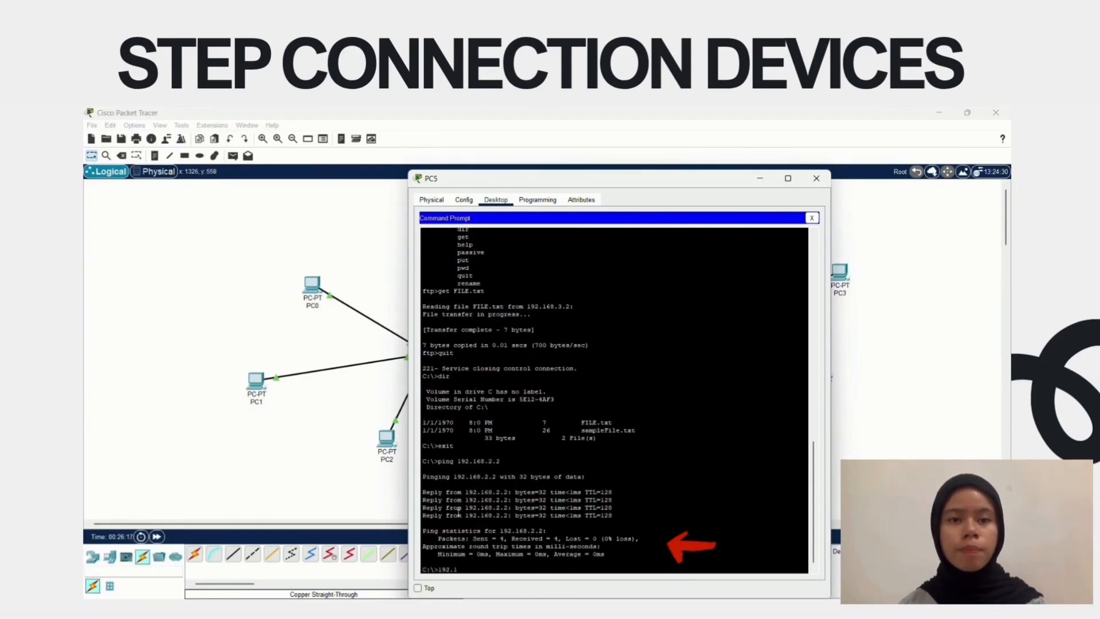
pyautogui.write('6')
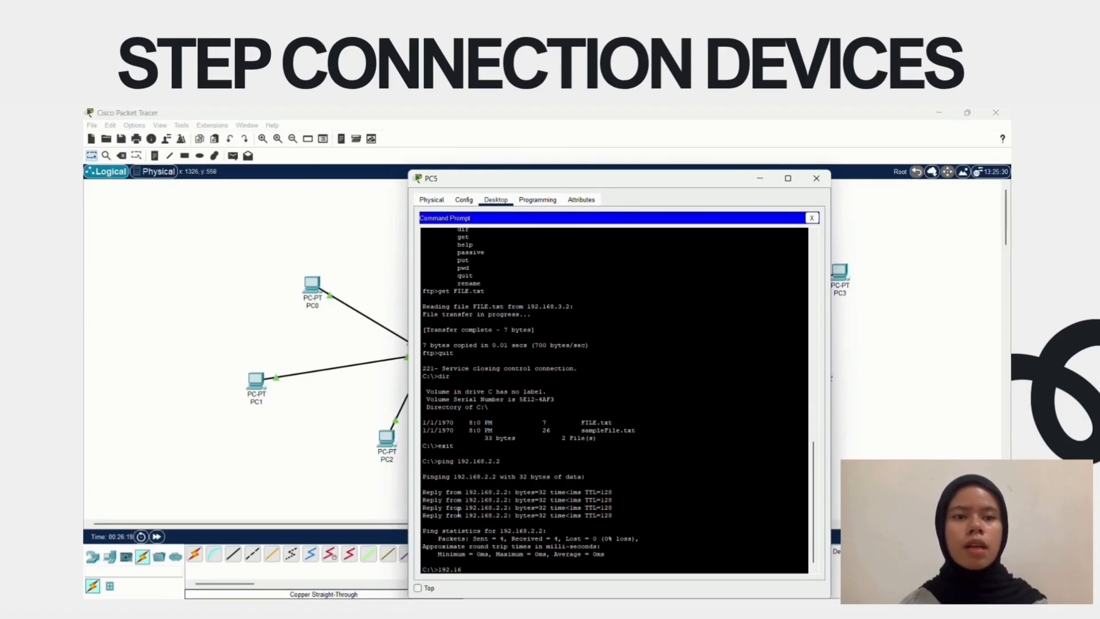
pyautogui.press('BackSpace')
pyautogui.press('BackSpace')
pyautogui.press('BackSpace')
pyautogui.press('BackSpace')
pyautogui.press('BackSpace')
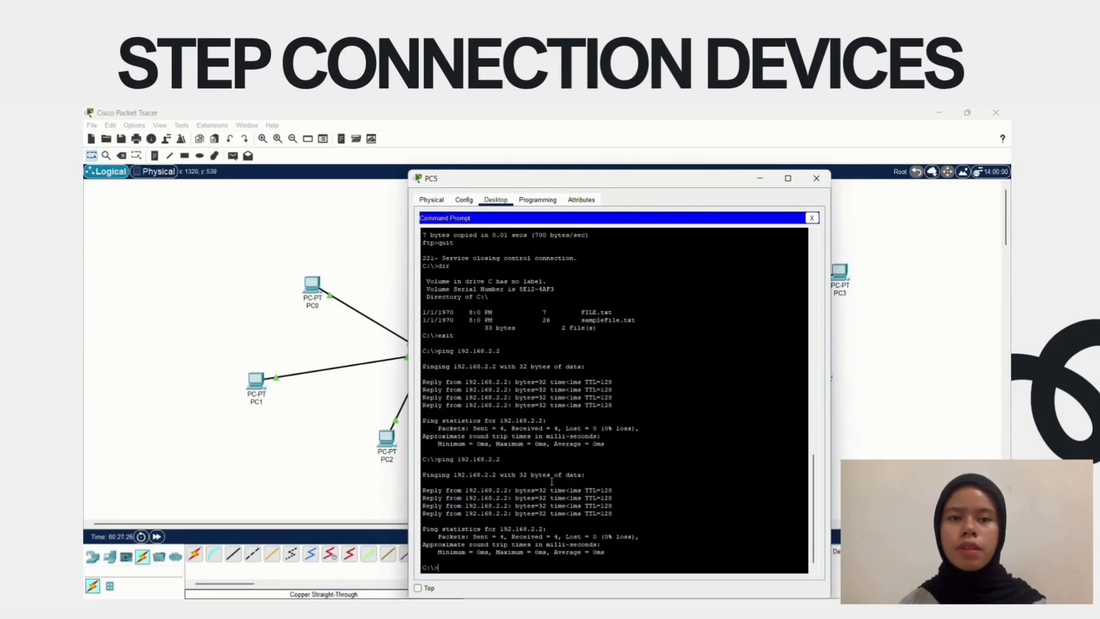
# Ping 192.168.2.3 from PC5's Command Prompt to test its connection to that device
pyautogui.write('ping 192')
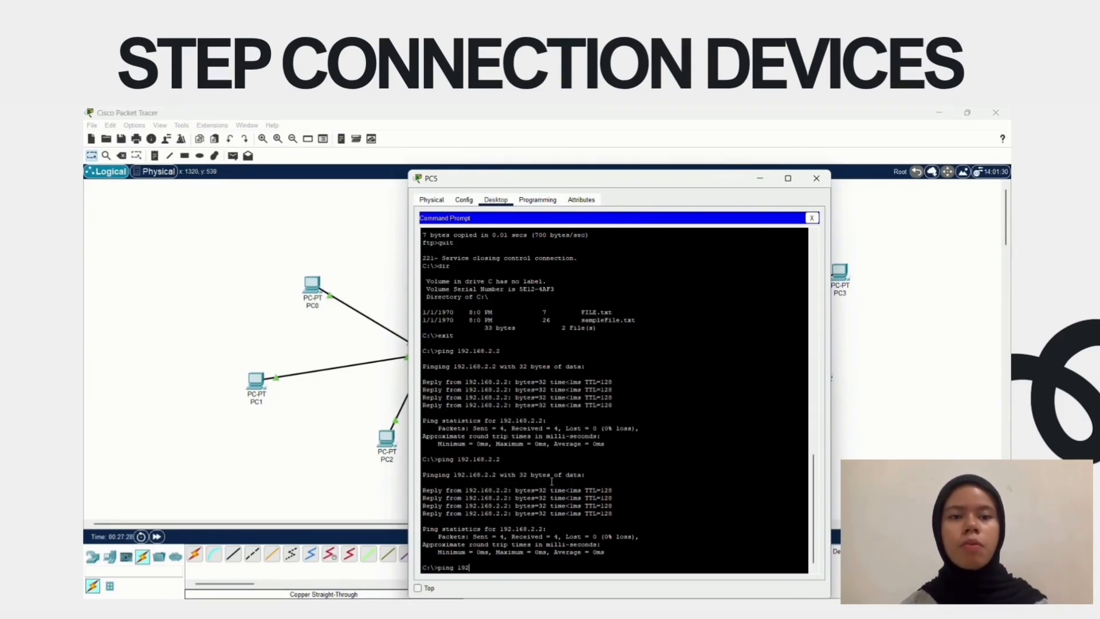
pyautogui.write('.168')
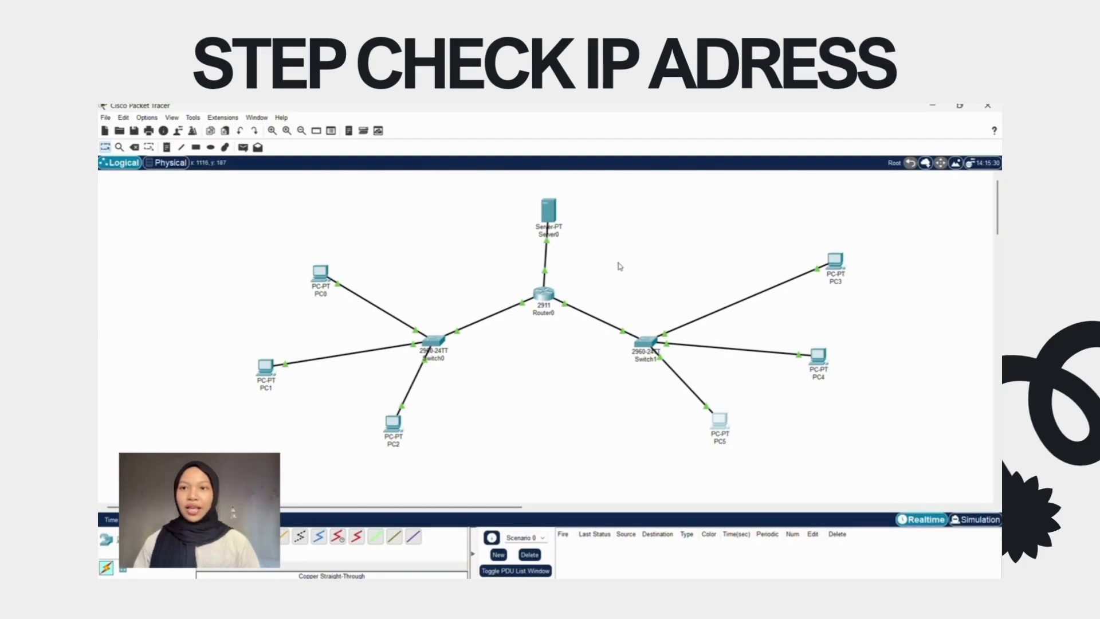
# Check PC2's IP configuration with ipconfig in its Command Prompt, and close the PC2 window
pyautogui.click(393, 431)
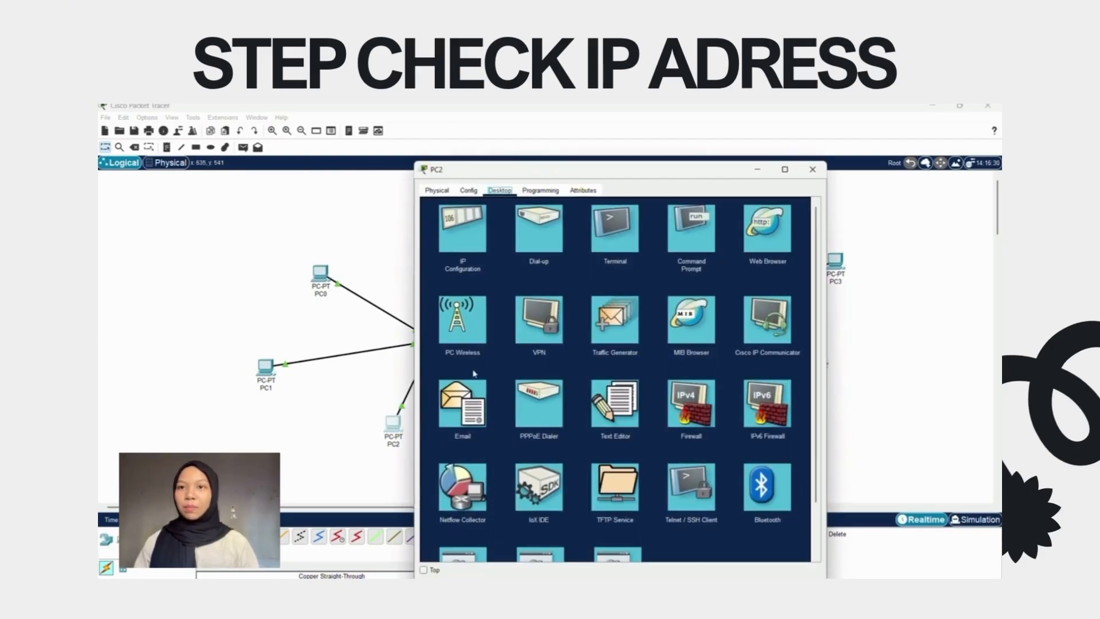
pyautogui.click(696, 221)
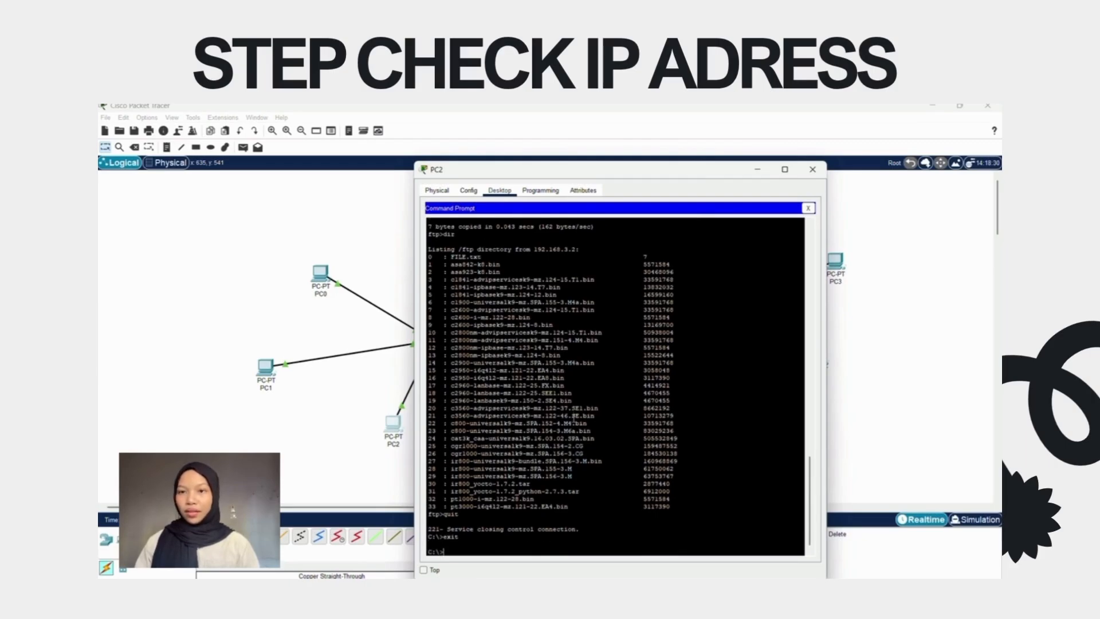
pyautogui.write('ip')
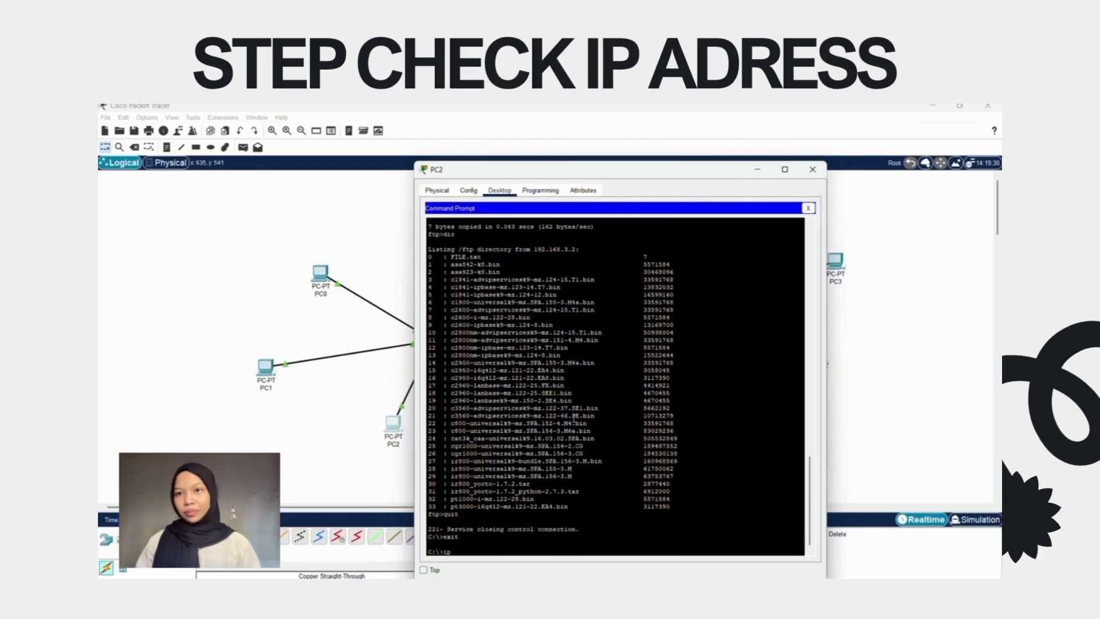
pyautogui.write('config')
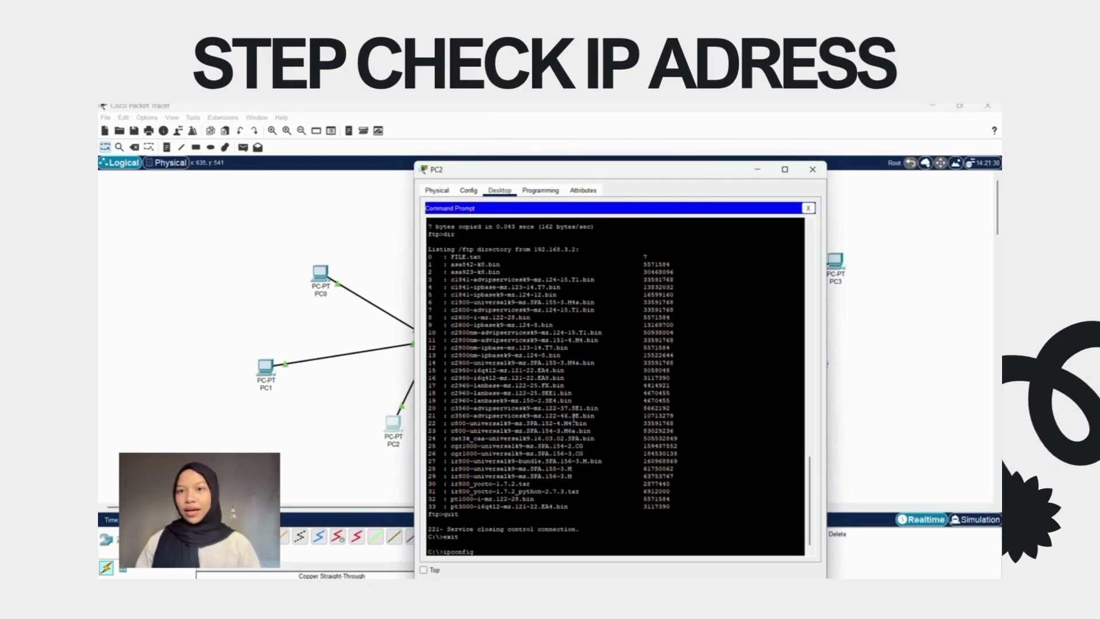
pyautogui.press('Return')
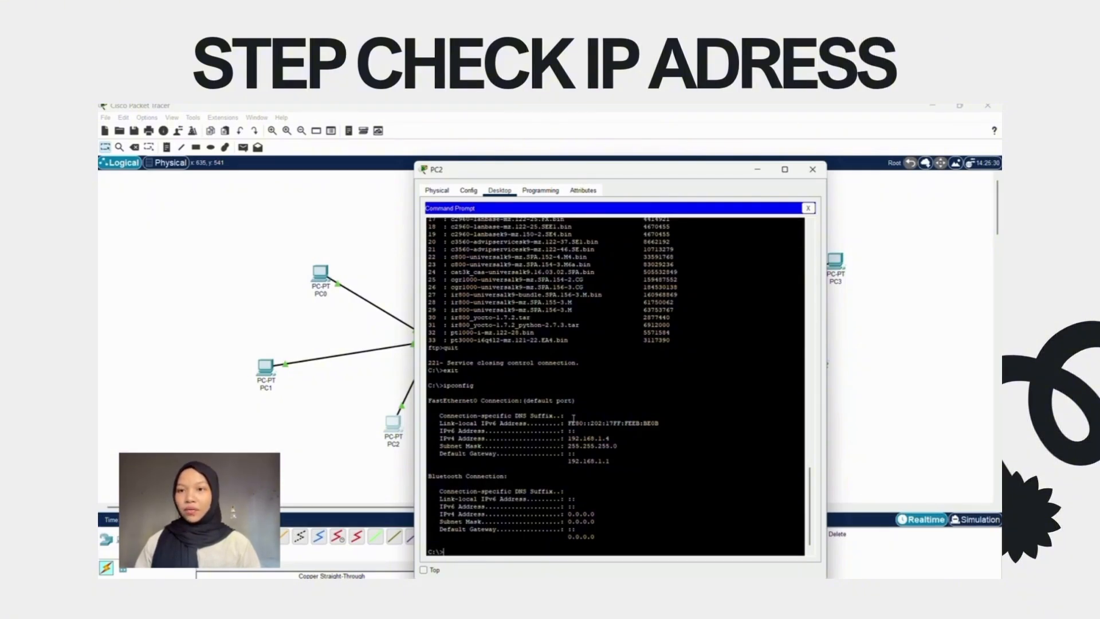
pyautogui.scroll(-1, 681, 419)
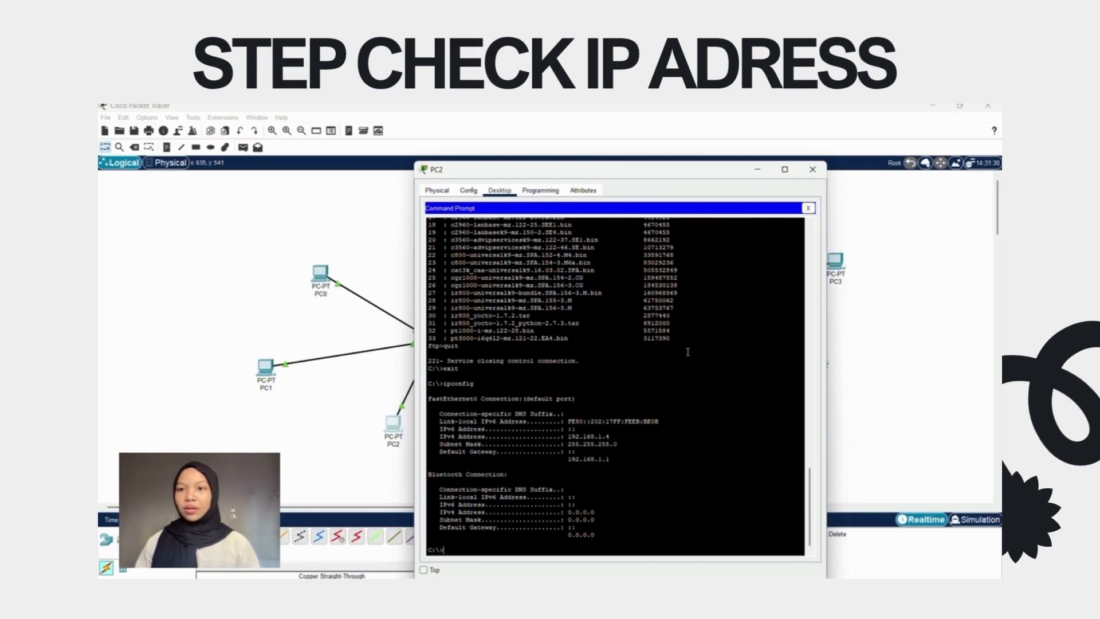
pyautogui.click(808, 172)
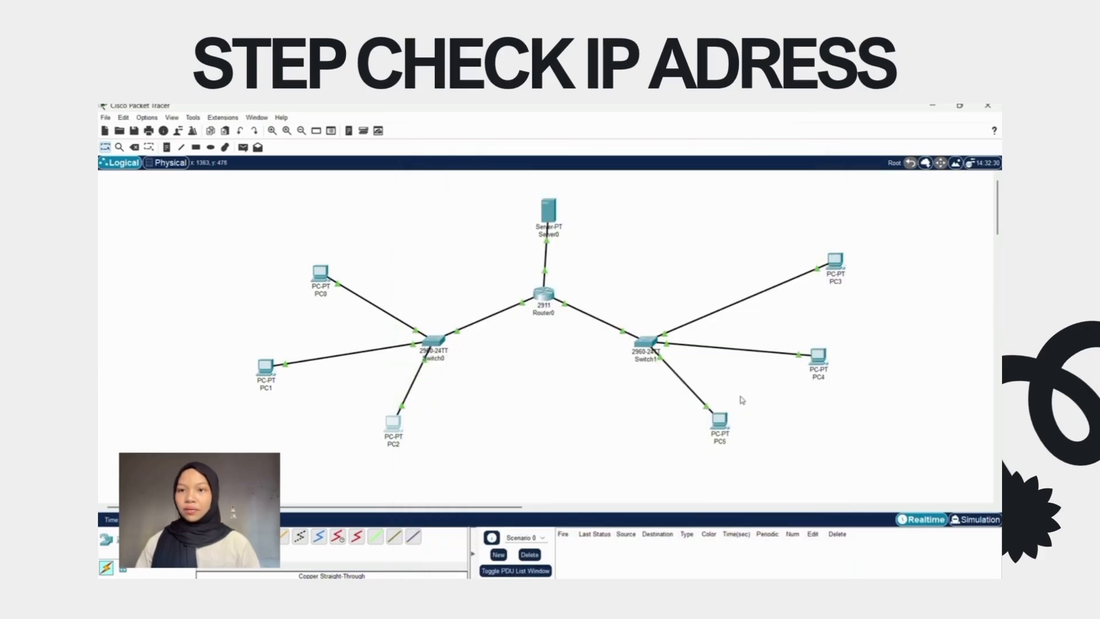
# Check PC5's IP configuration with ipconfig in its Command Prompt, and close the PC5 window
pyautogui.click(720, 422)
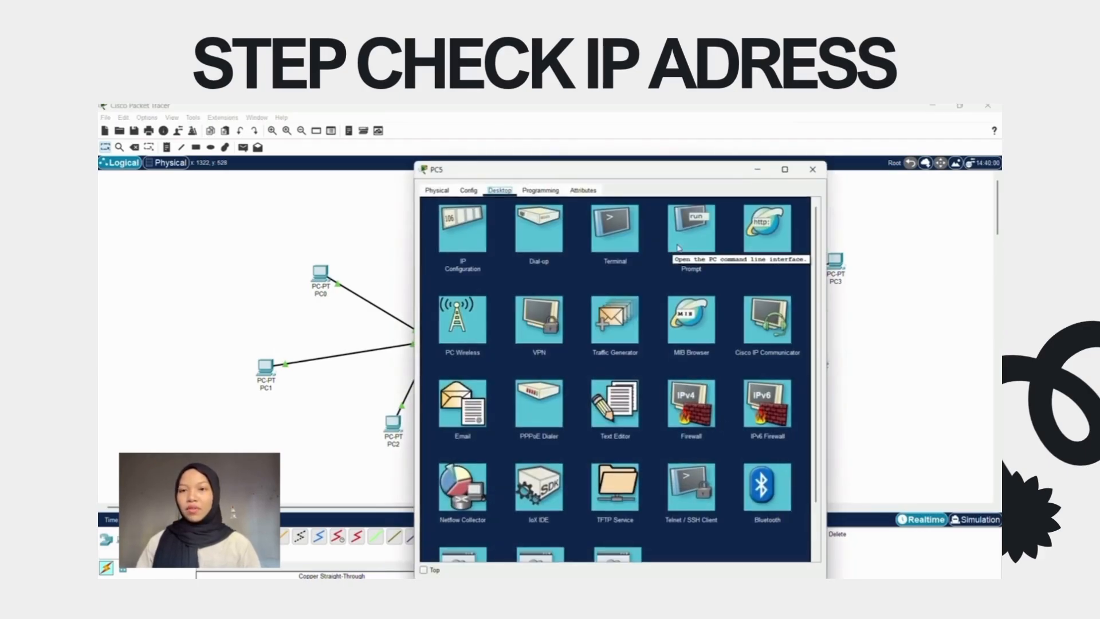
pyautogui.click(688, 244)
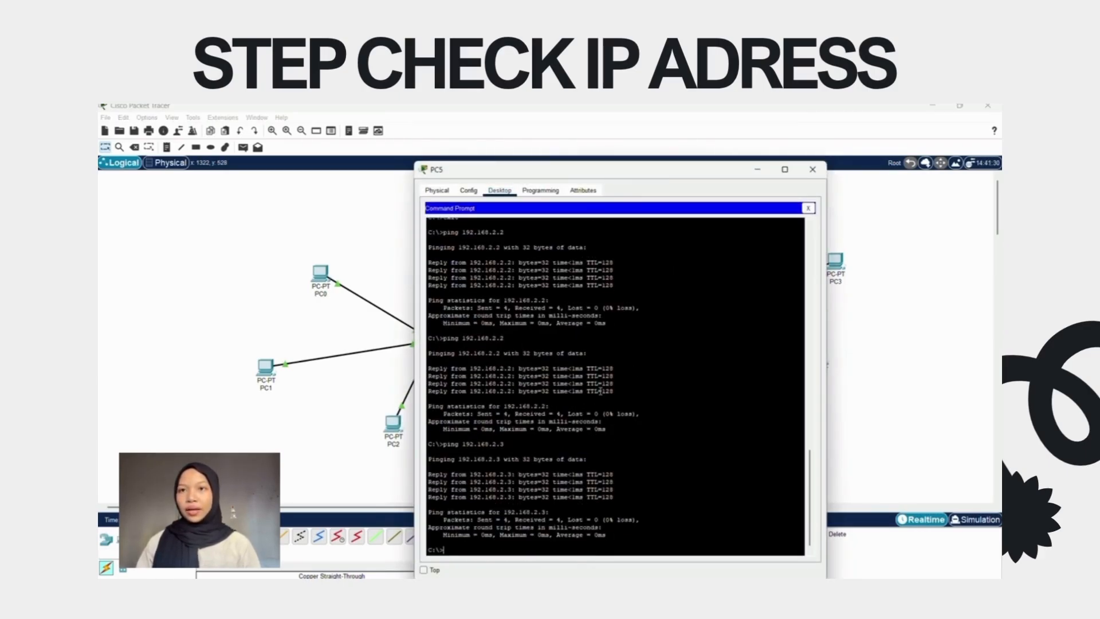
pyautogui.write('ipcon')
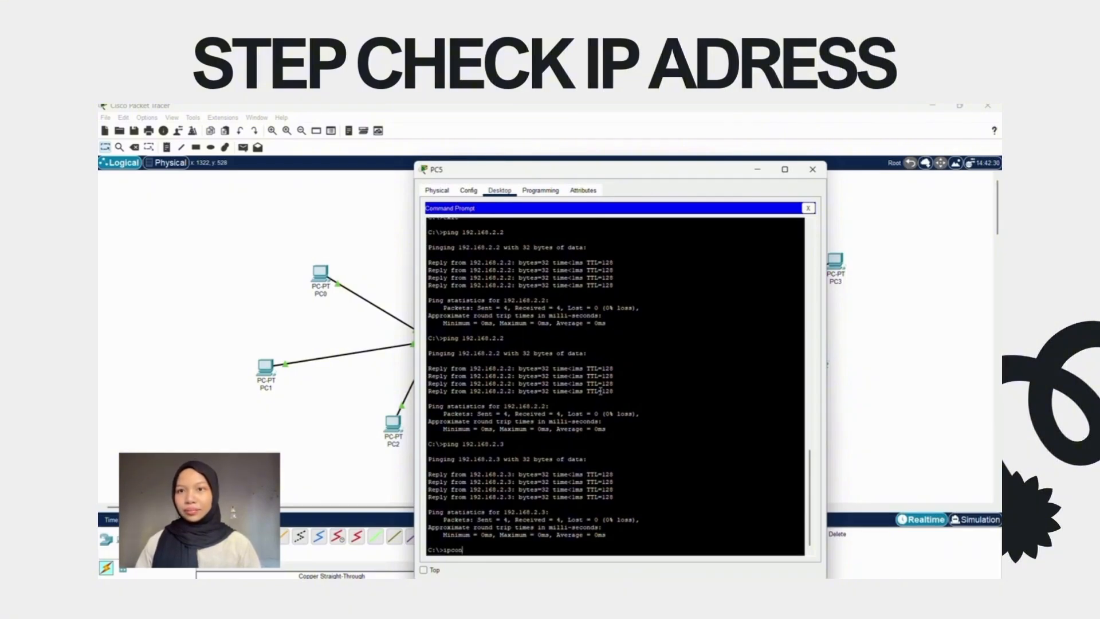
pyautogui.write('fig')
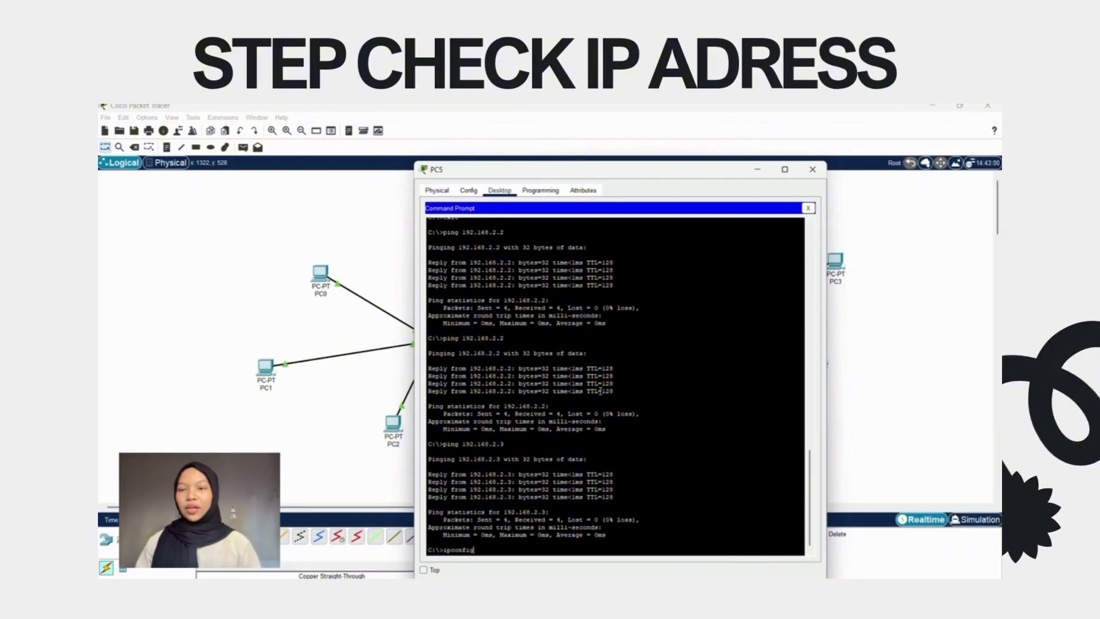
pyautogui.press('Return')
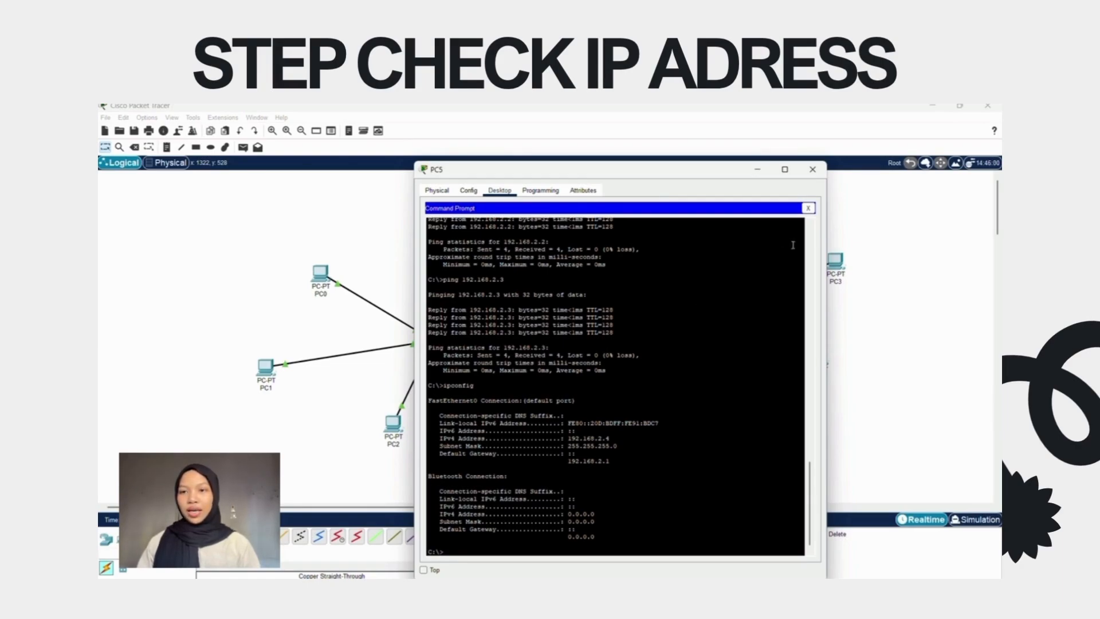
pyautogui.click(811, 170)
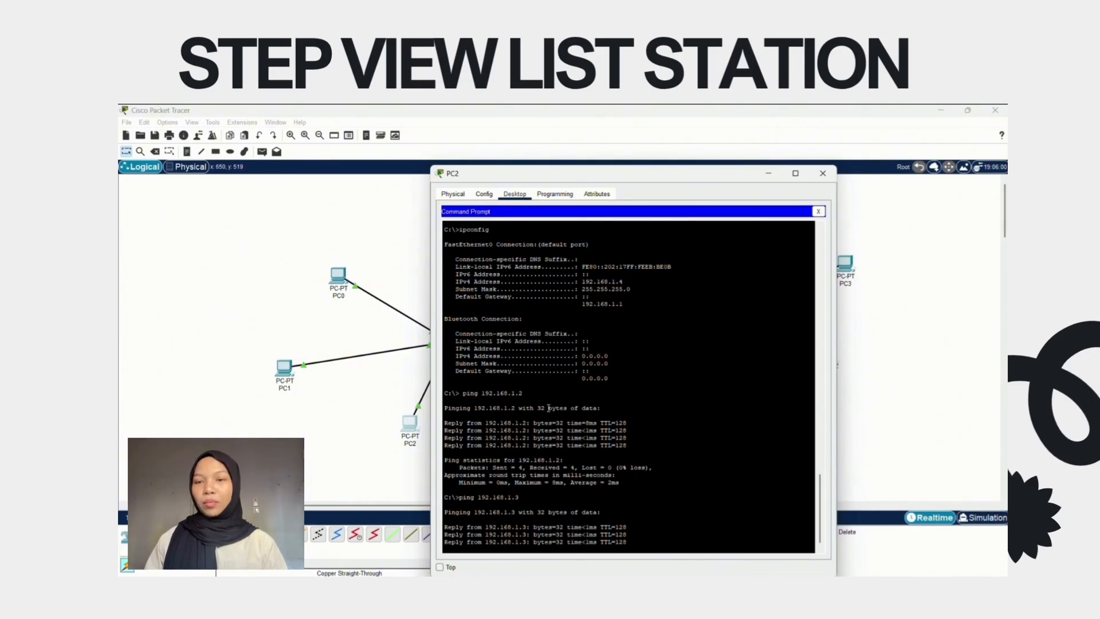
# List PC2's ARP table with arp -a in its Command Prompt, and close the PC2 window
pyautogui.write('arp')
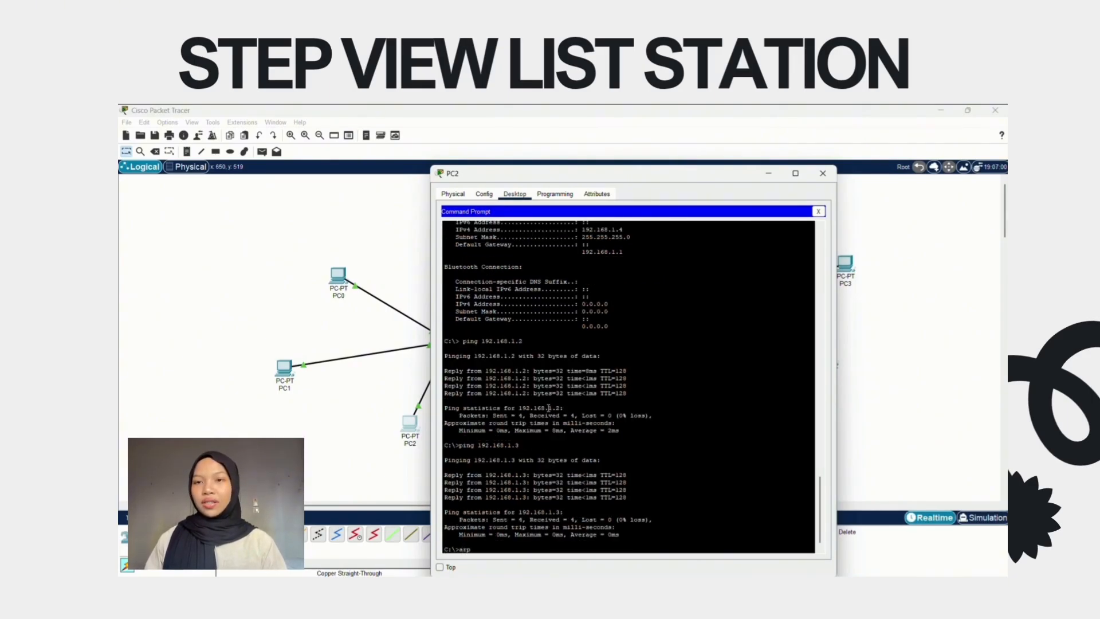
pyautogui.write(' -a')
pyautogui.press('Return')
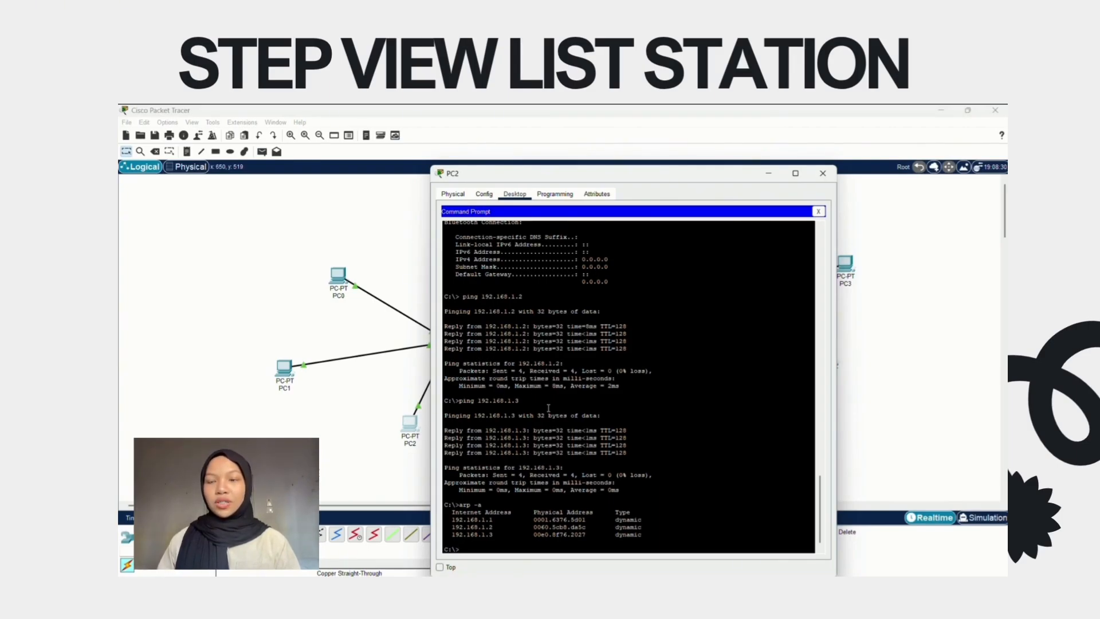
pyautogui.click(822, 173)
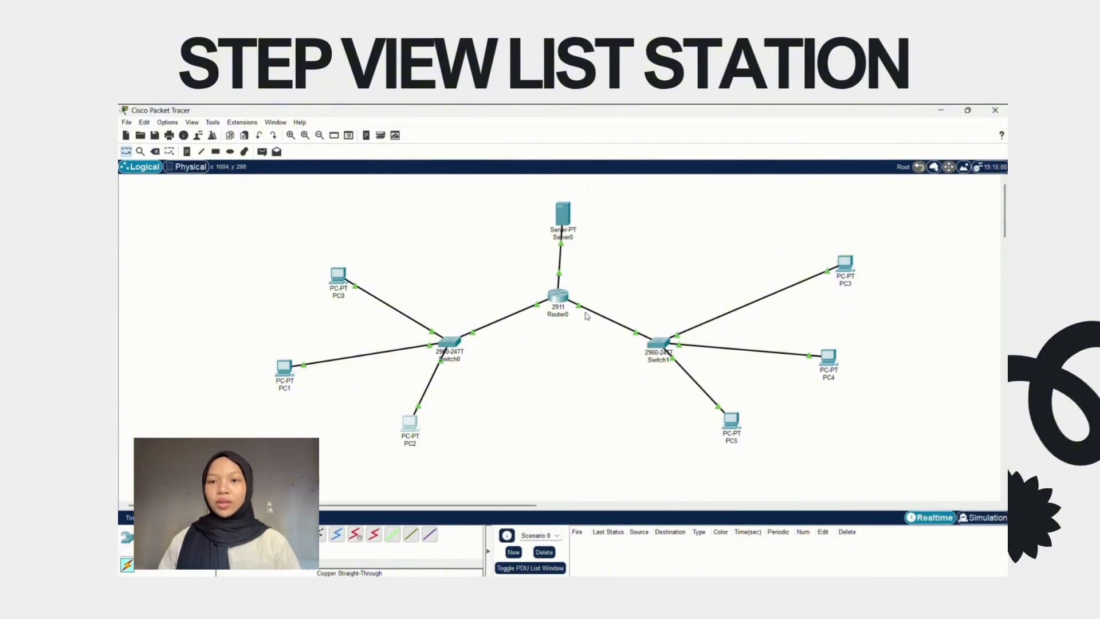
# Enter privileged mode in Router0's command line, display its ARP table with show arp, and close the router window
pyautogui.click(558, 296)
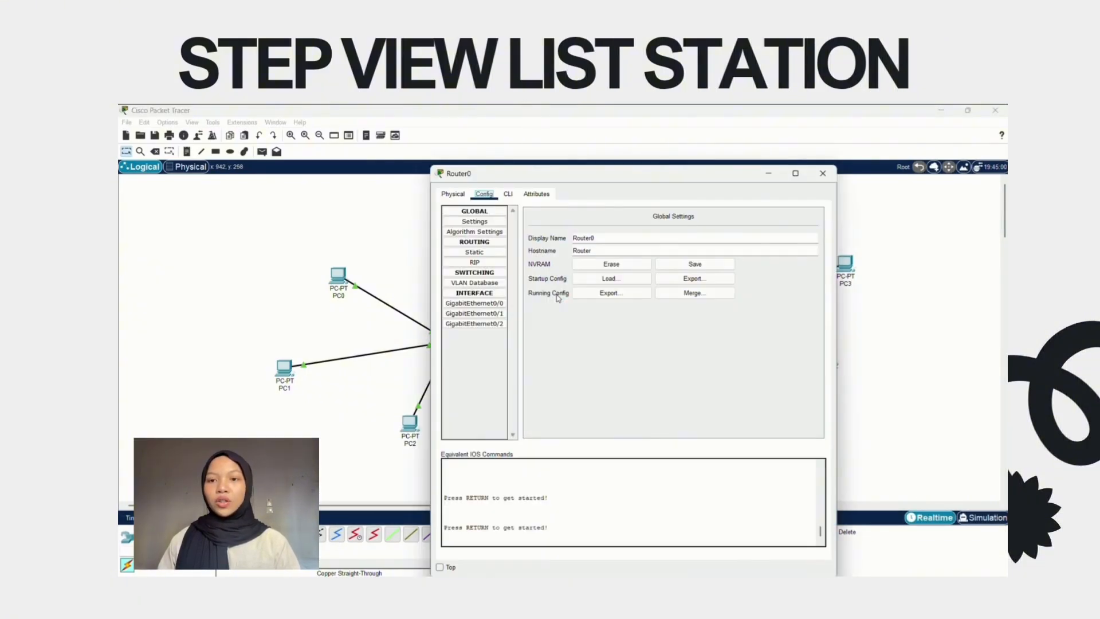
pyautogui.click(507, 195)
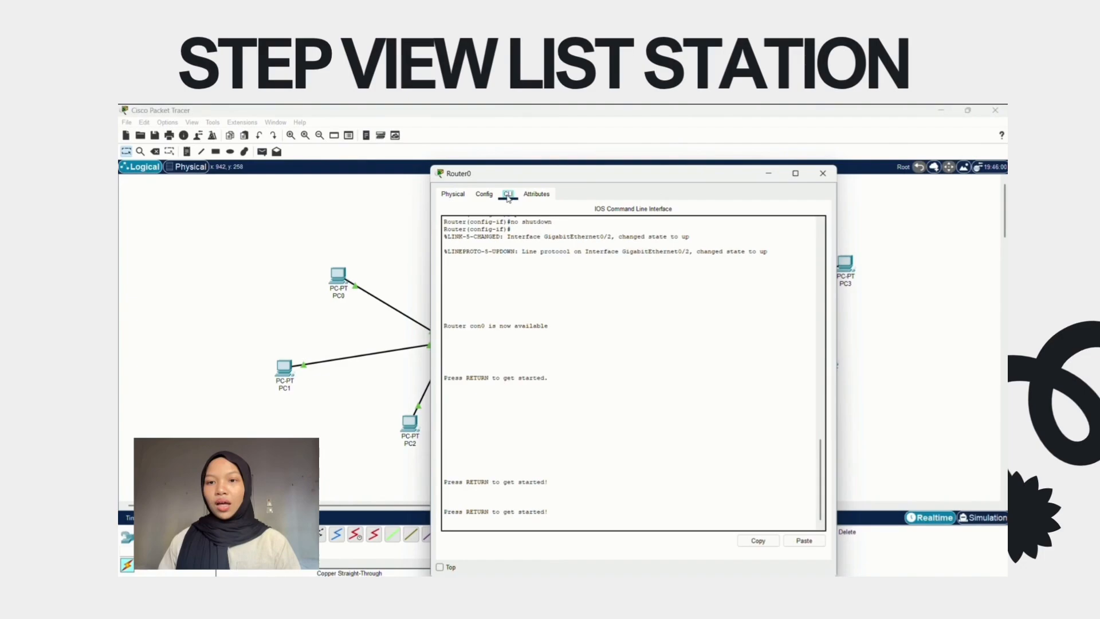
pyautogui.press('Return')
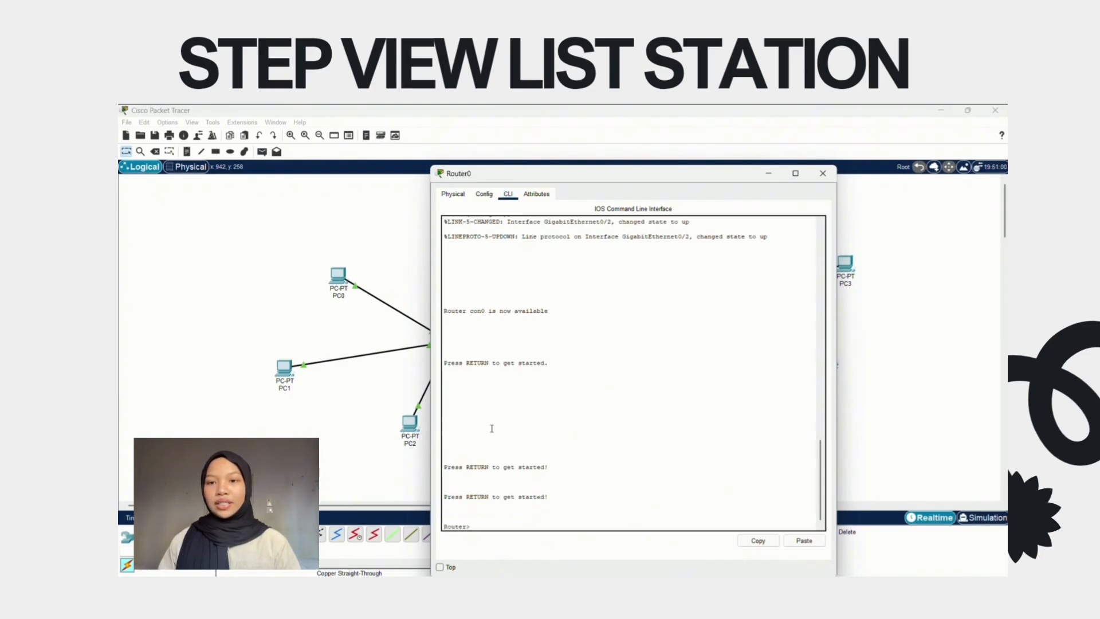
pyautogui.write('enable')
pyautogui.press('Return')
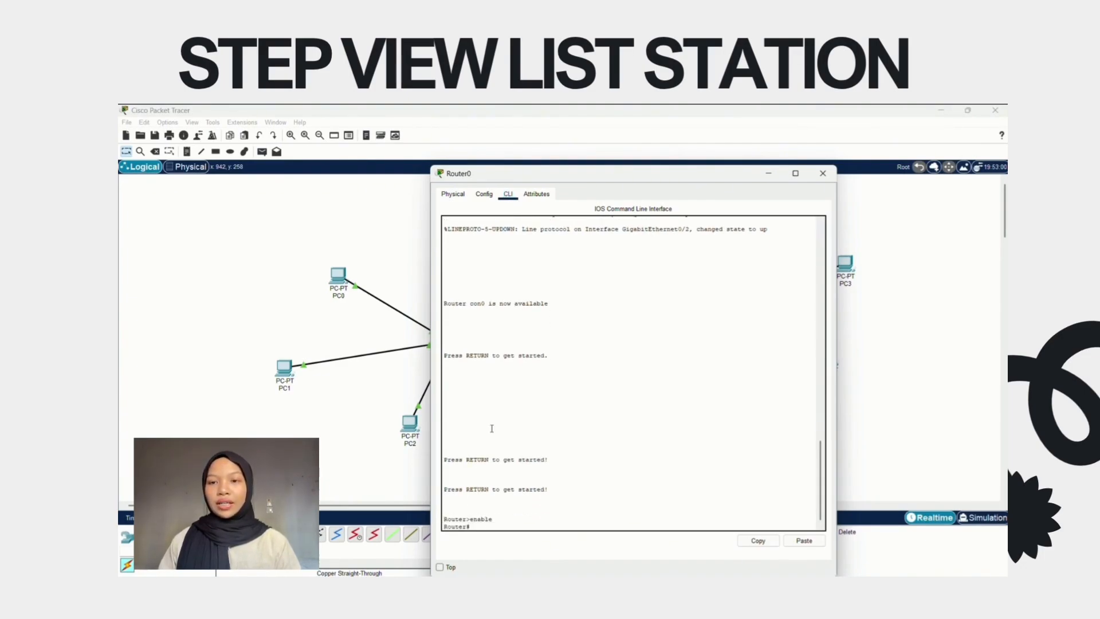
pyautogui.write('show arp')
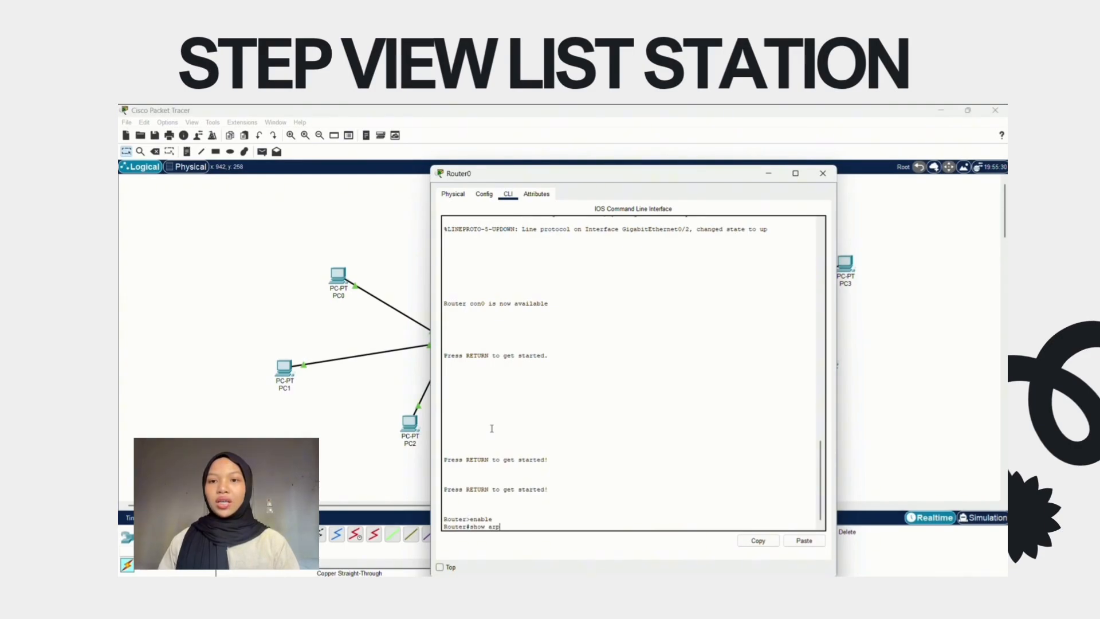
pyautogui.press('Return')
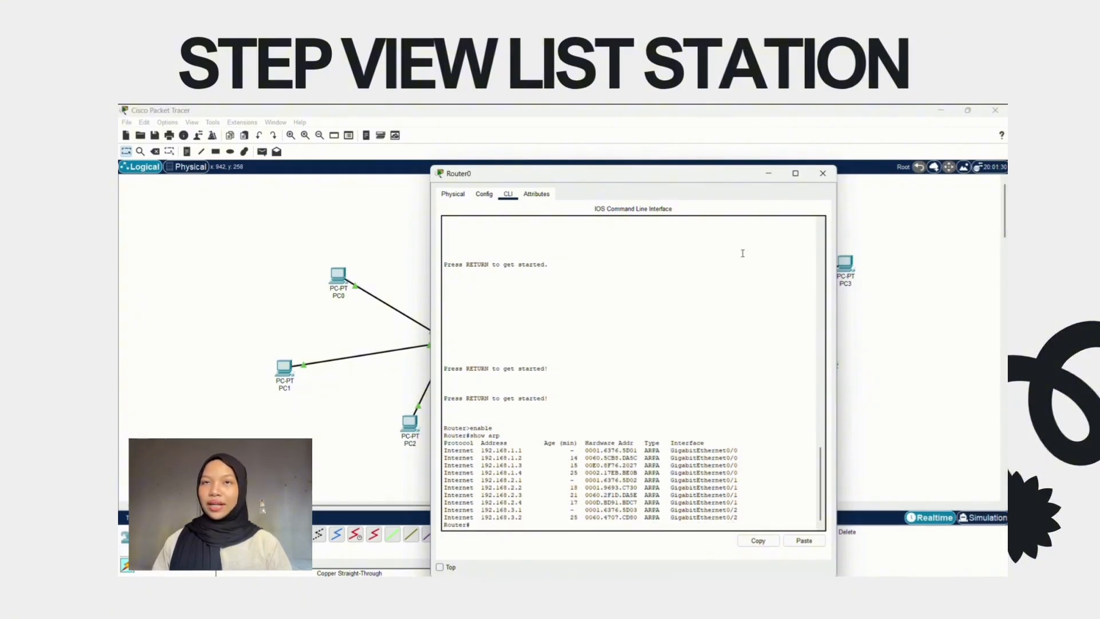
pyautogui.click(823, 173)
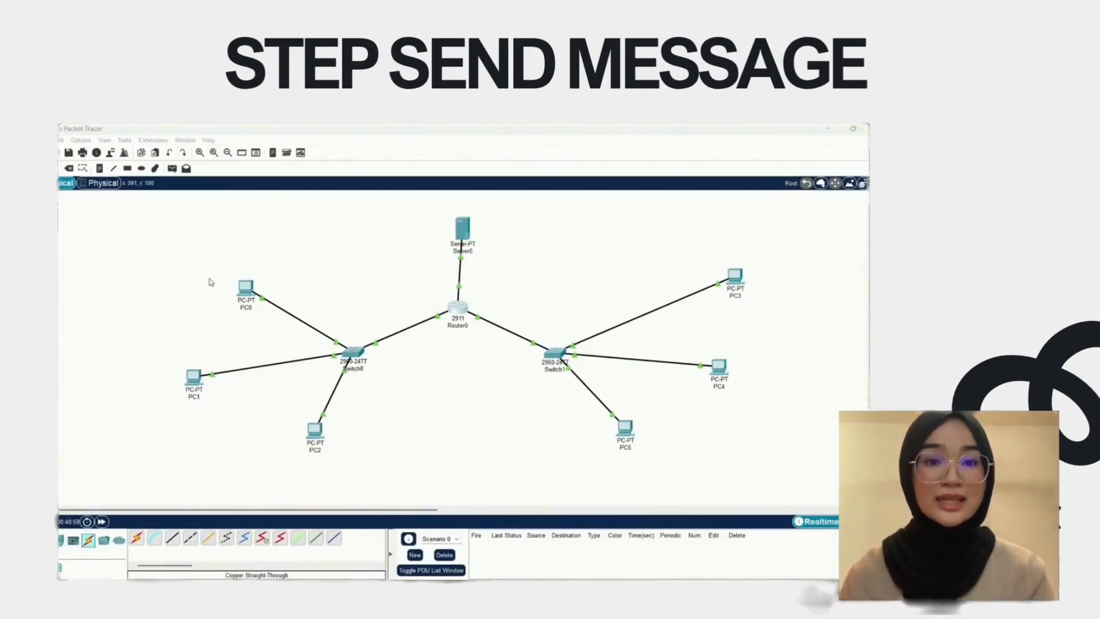
# Send a simple PDU message from PC1 to PC4
pyautogui.click(172, 169)
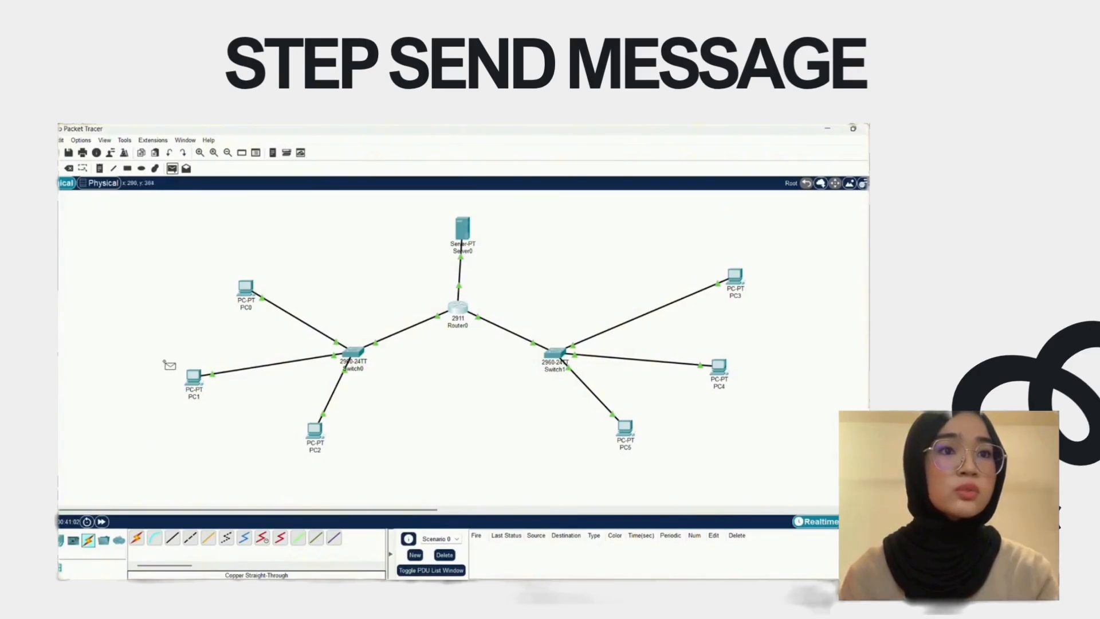
pyautogui.click(193, 379)
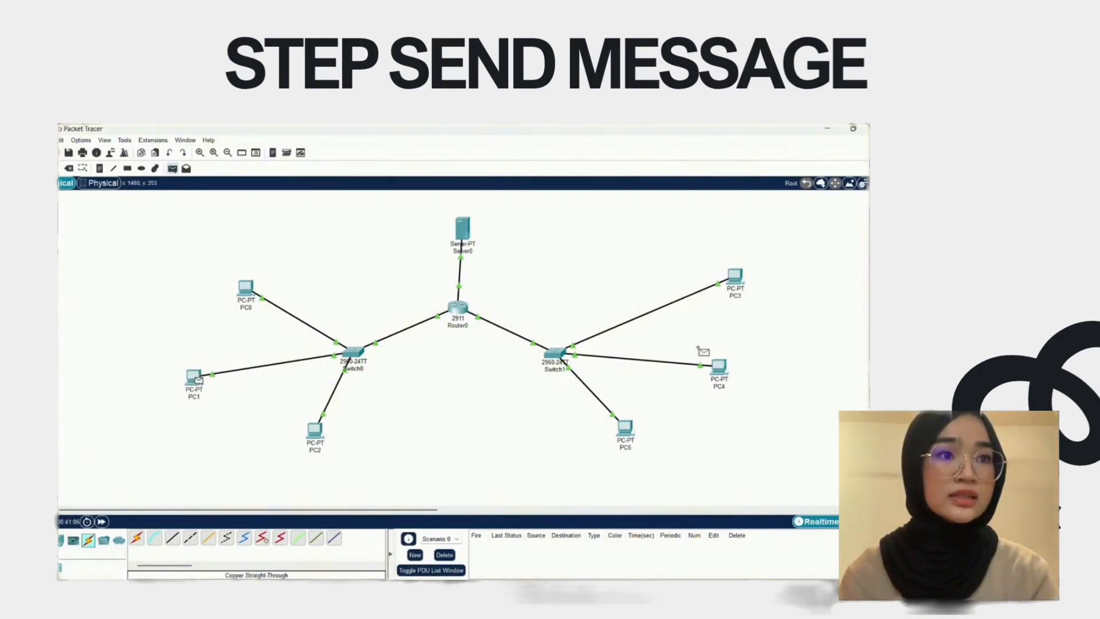
pyautogui.click(719, 368)
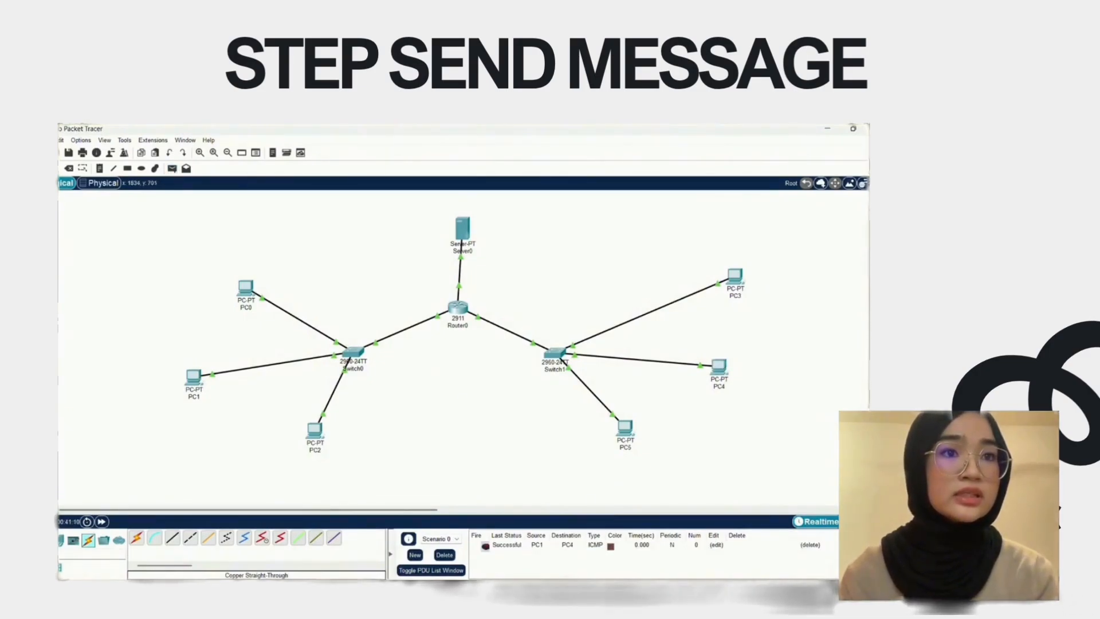
# Switch to Simulation mode and play the PC1-to-PC4 message, shifting the Simulation Panel to uncover the topology
pyautogui.click(863, 521)
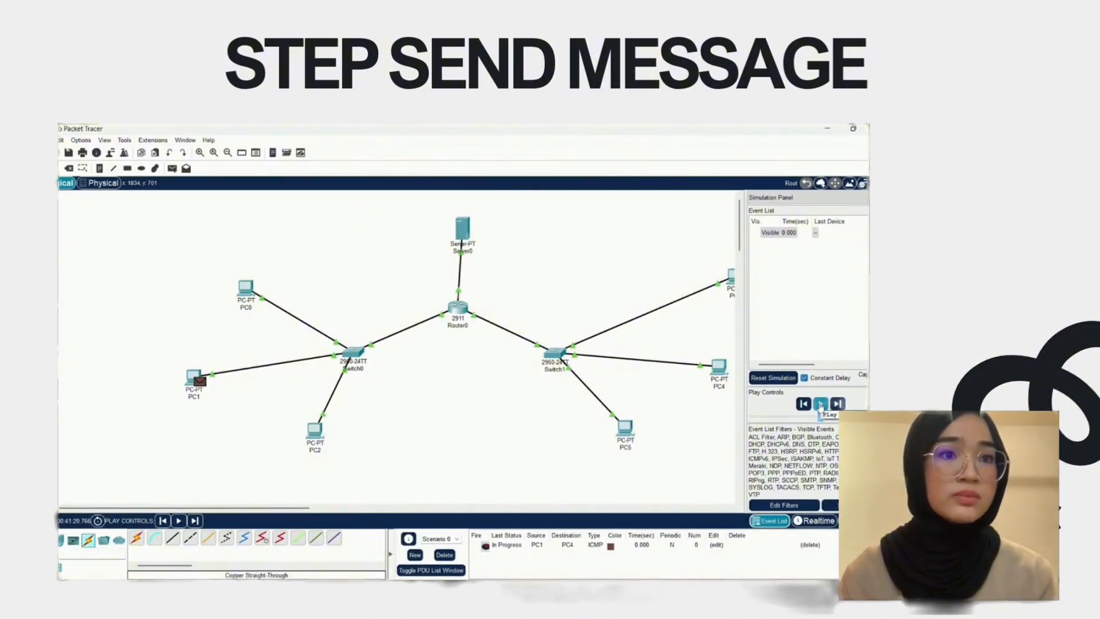
pyautogui.click(820, 404)
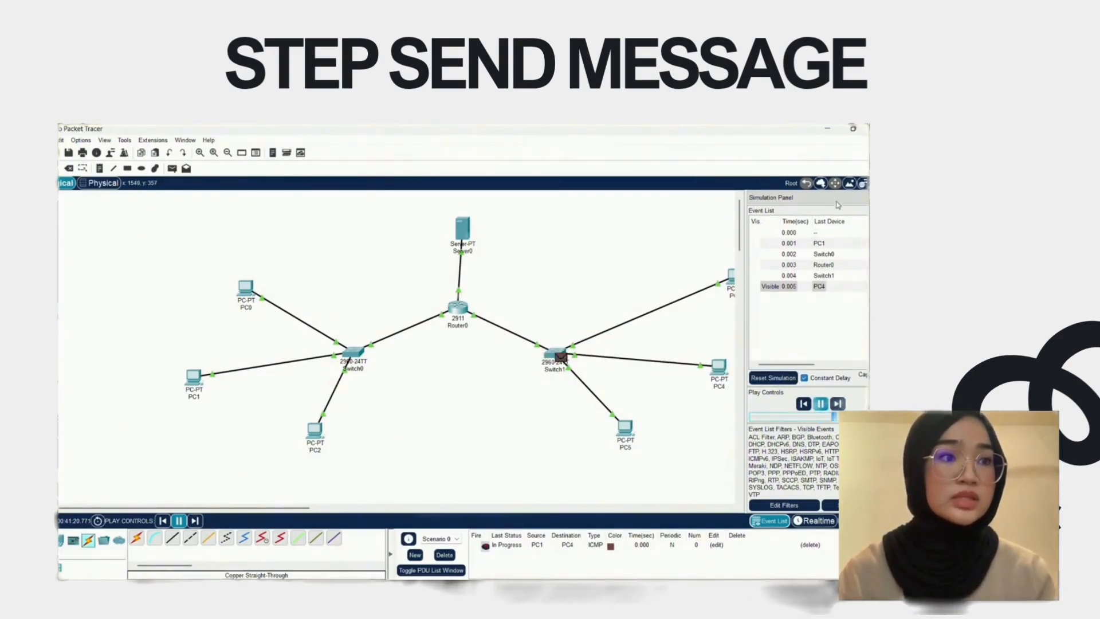
pyautogui.moveTo(837, 205); pyautogui.dragTo(858, 205)
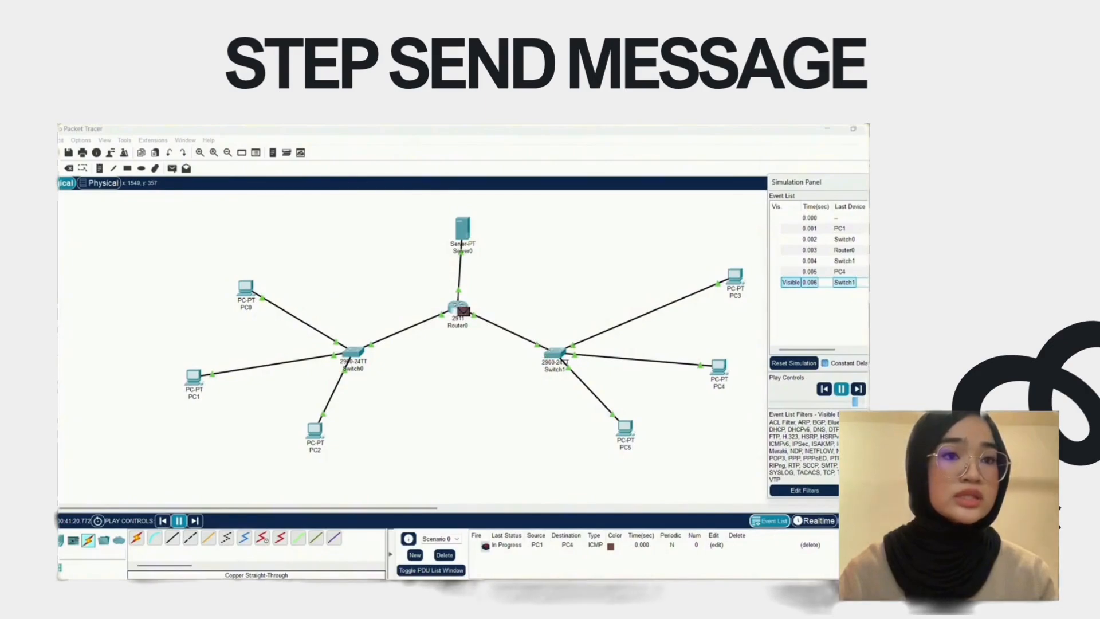